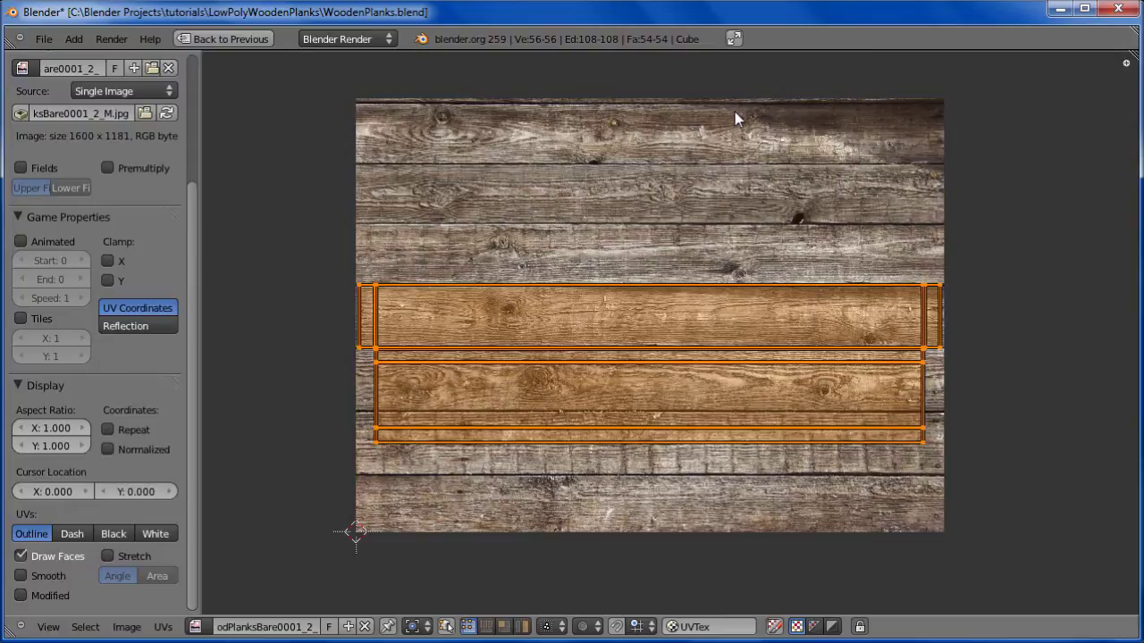
- Export the UV layout as WoodenPlanksUVs.png into the textures folder at 1600 x 1181 with 0.25 fill opacity
left_click(163, 627)
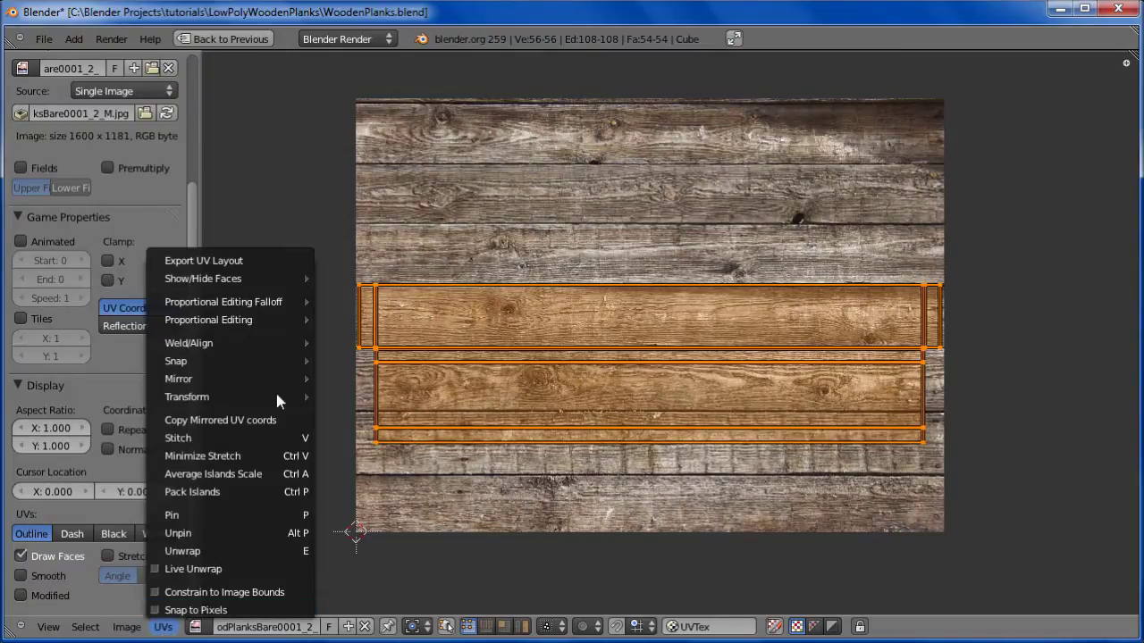
left_click(237, 266)
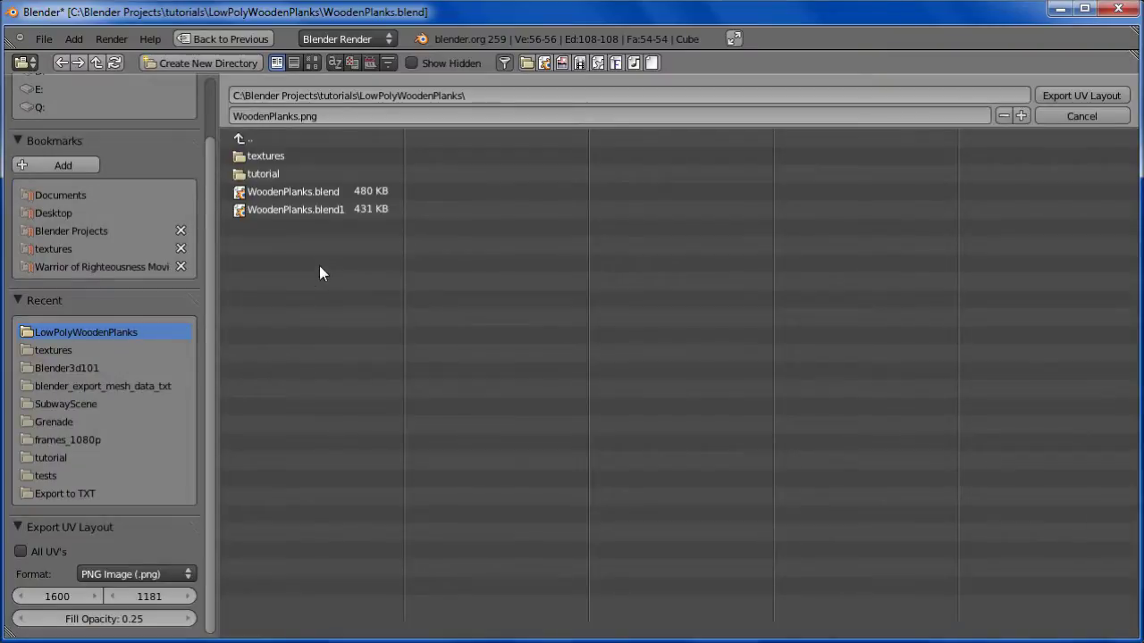
left_click(263, 158)
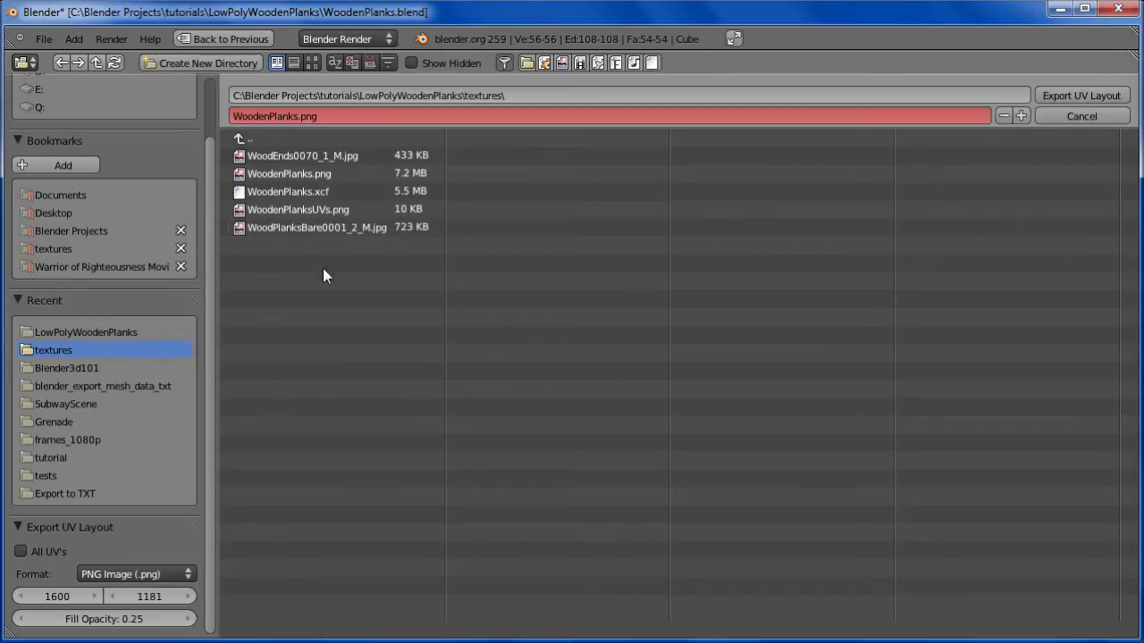
left_click(284, 213)
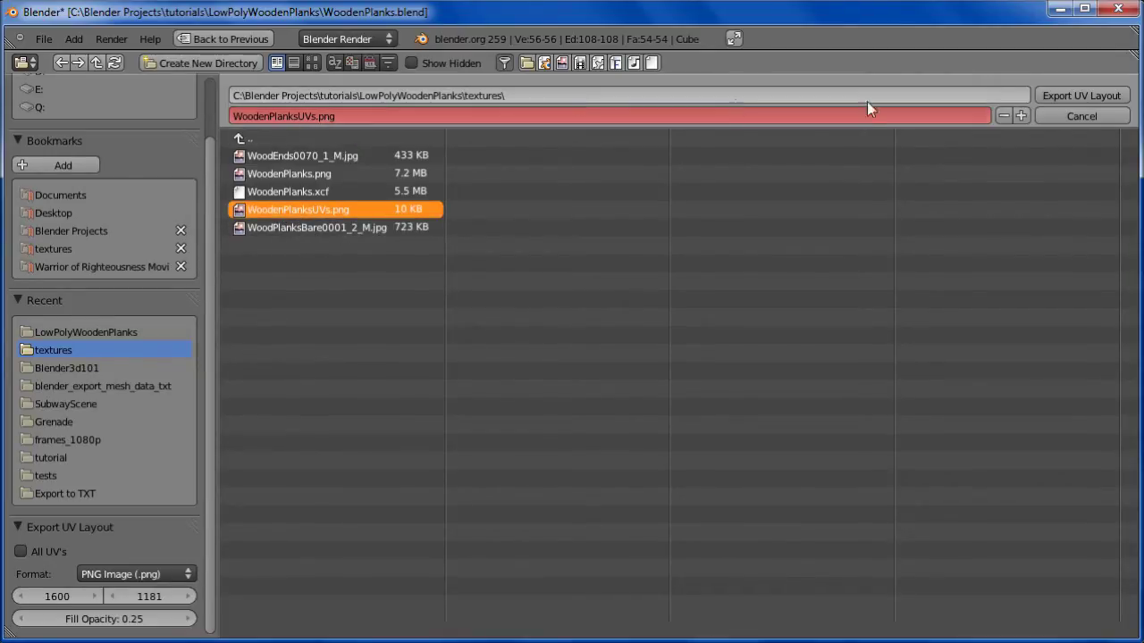
left_click(1061, 96)
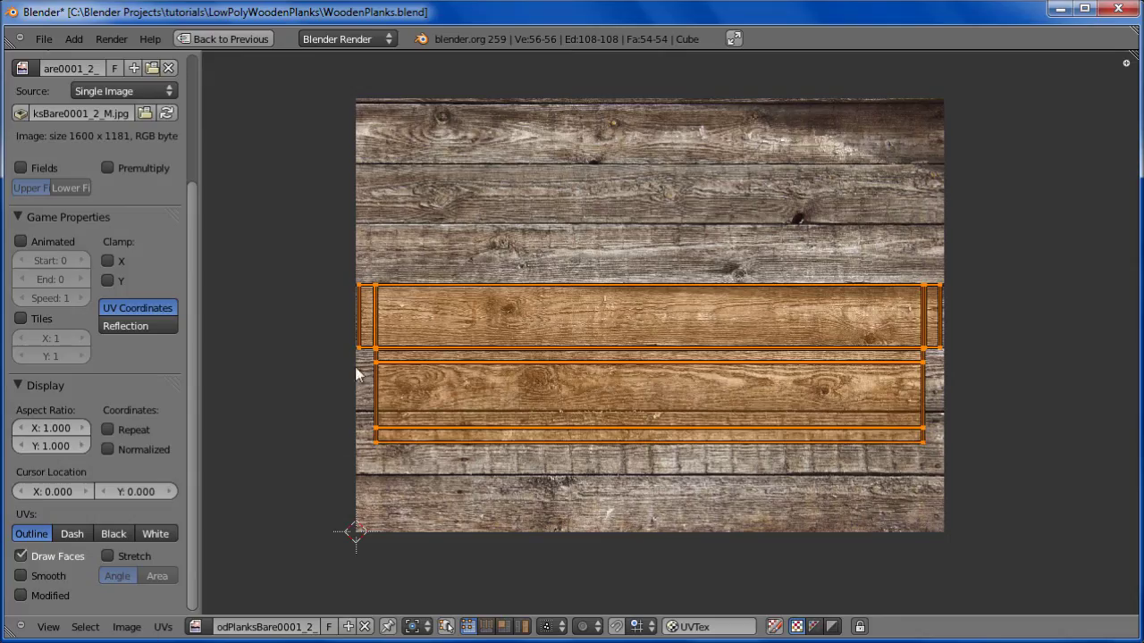
- Export the UV layout over WoodenPlanksUVs.png in the textures folder with the fill opacity set to 0
left_click(162, 629)
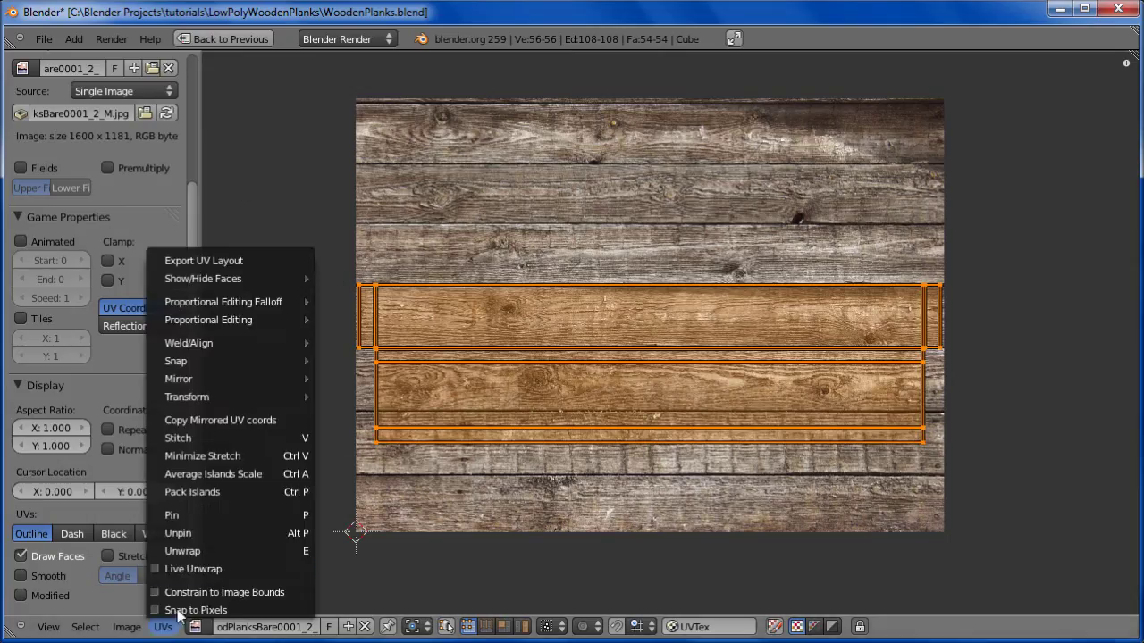
left_click(245, 258)
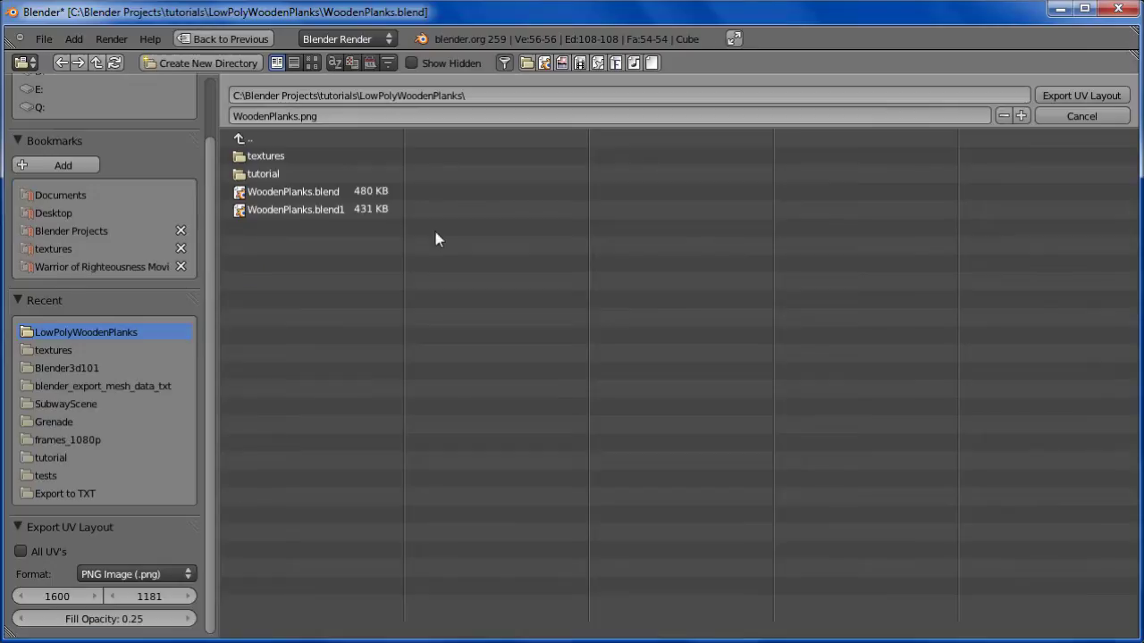
left_click(281, 154)
left_click_drag(140, 626, 53, 626)
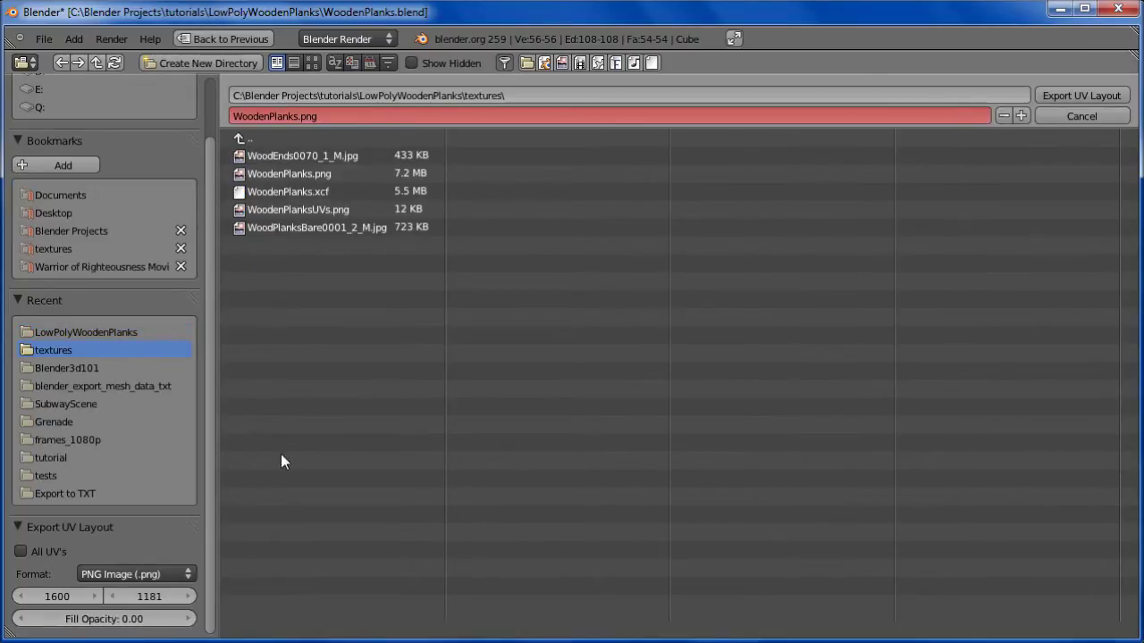
left_click(303, 209)
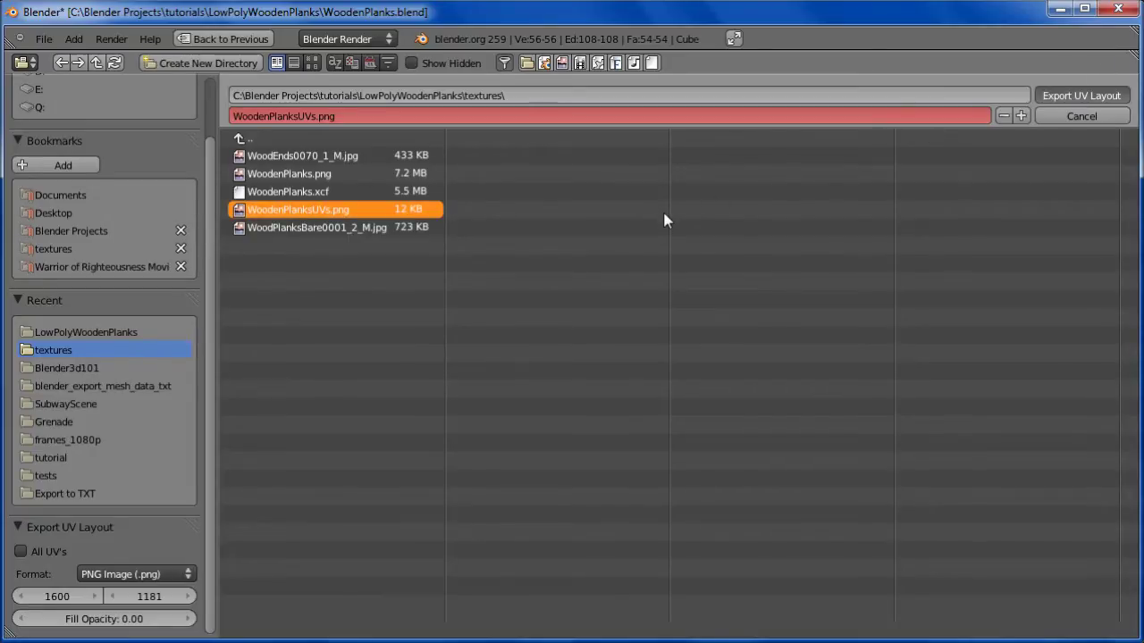
key("Return")
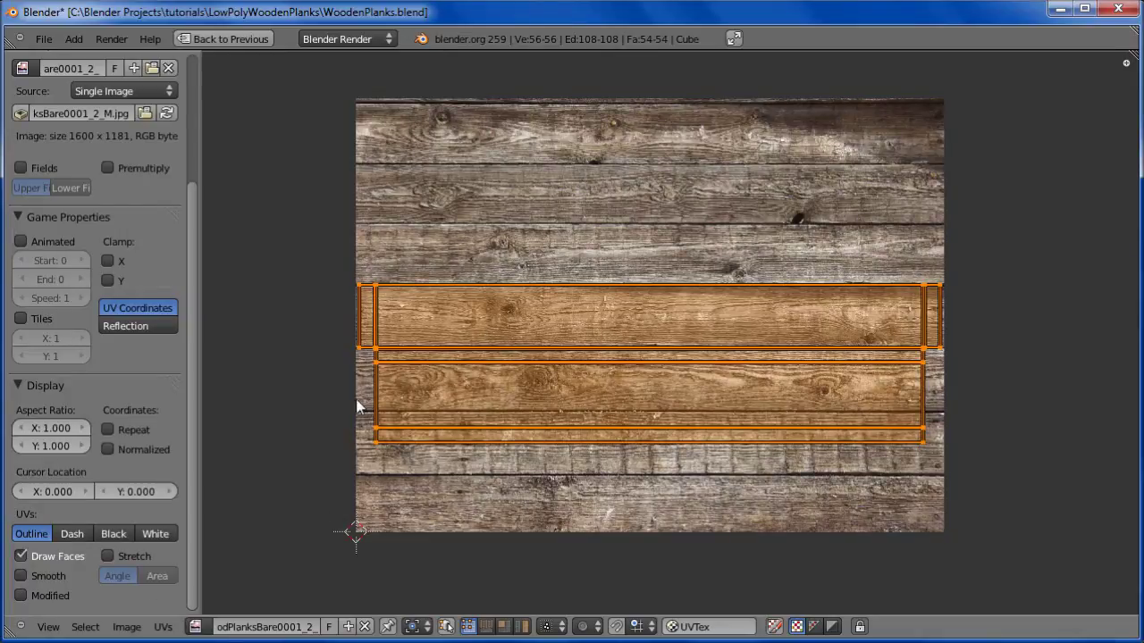
- Examine the plank's UV faces for distortion using the angle-based Stretch display, and switch that display back off
left_click(127, 556)
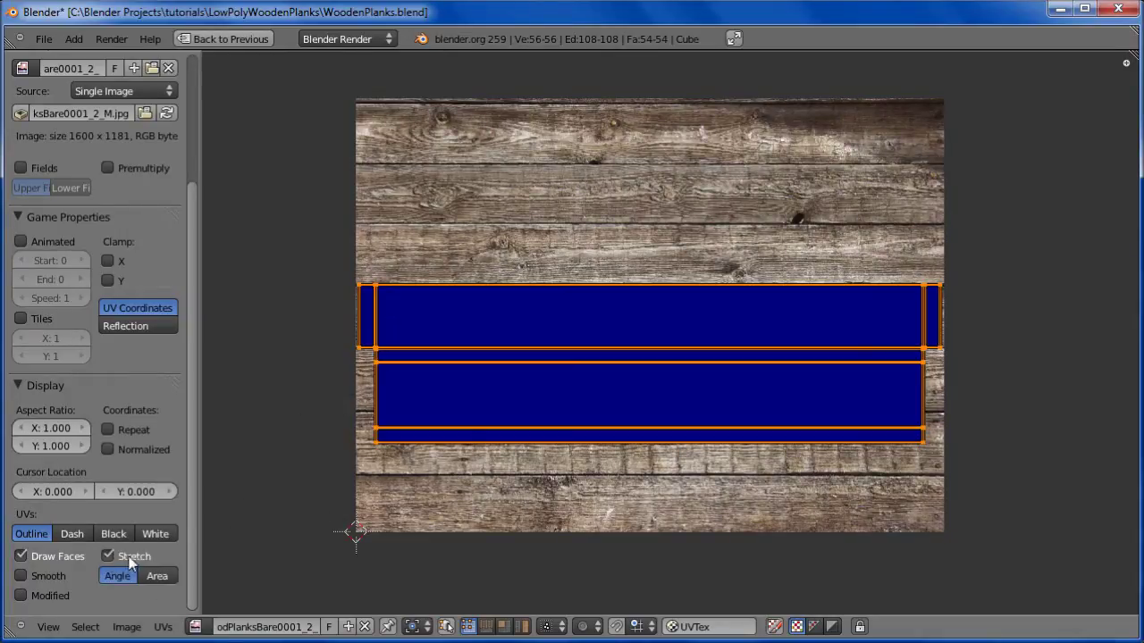
scroll(478, 357, "up", 3)
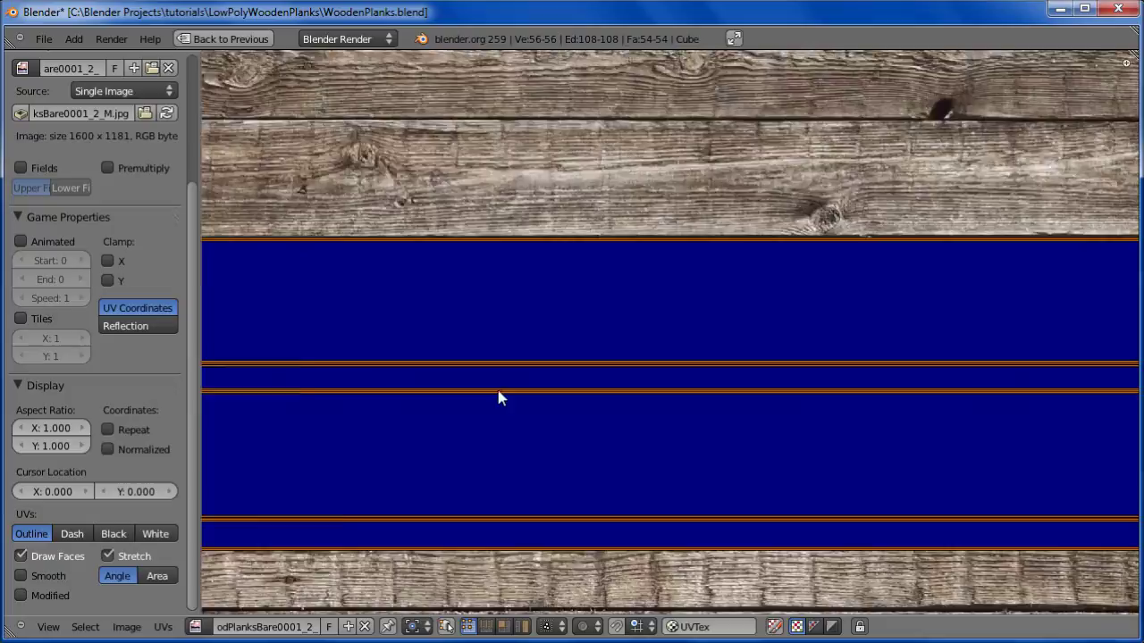
scroll(640, 351, "up", 6)
left_click_drag(414, 296, 527, 366)
scroll(883, 370, "down", 5)
scroll(914, 368, "down", 3)
scroll(618, 360, "down", 1)
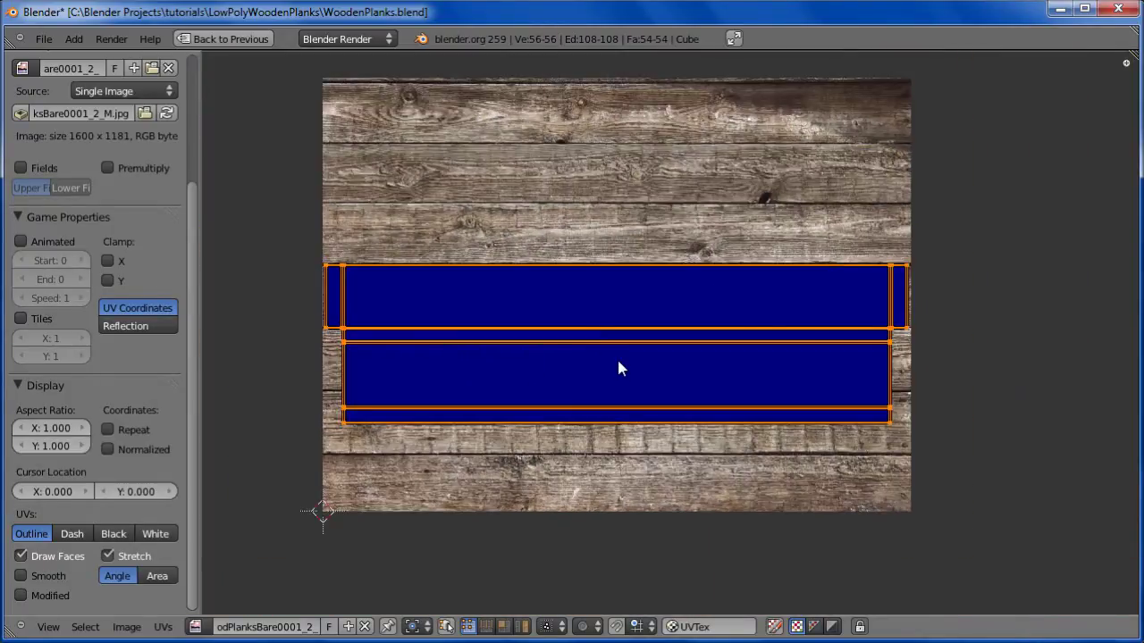
left_click_drag(617, 360, 645, 365)
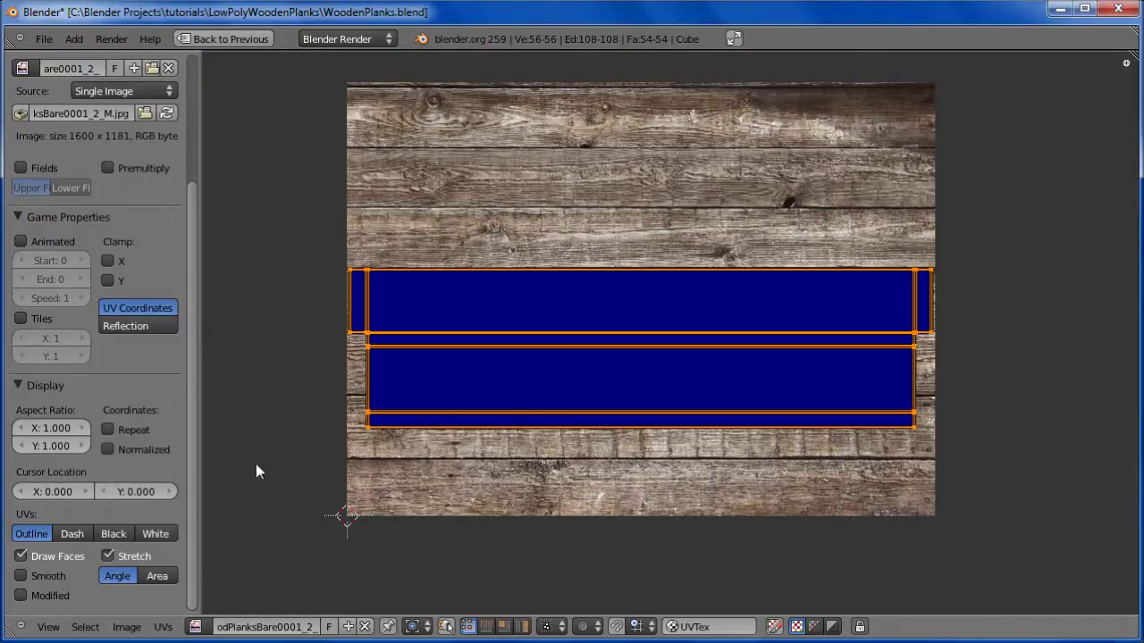
left_click(109, 556)
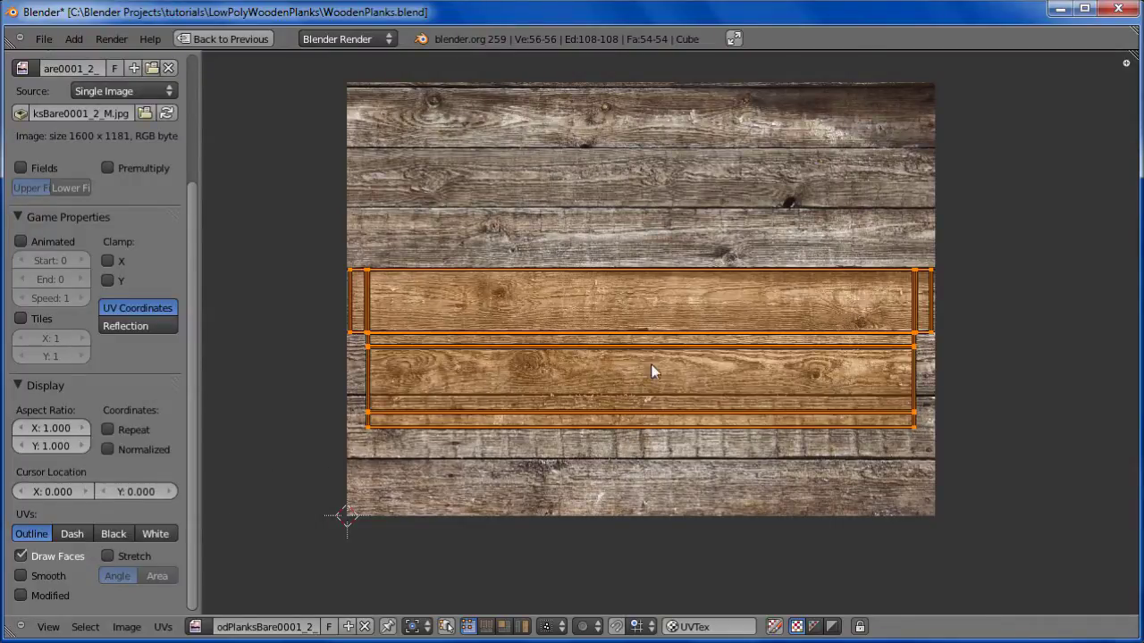
left_click_drag(654, 352, 642, 365)
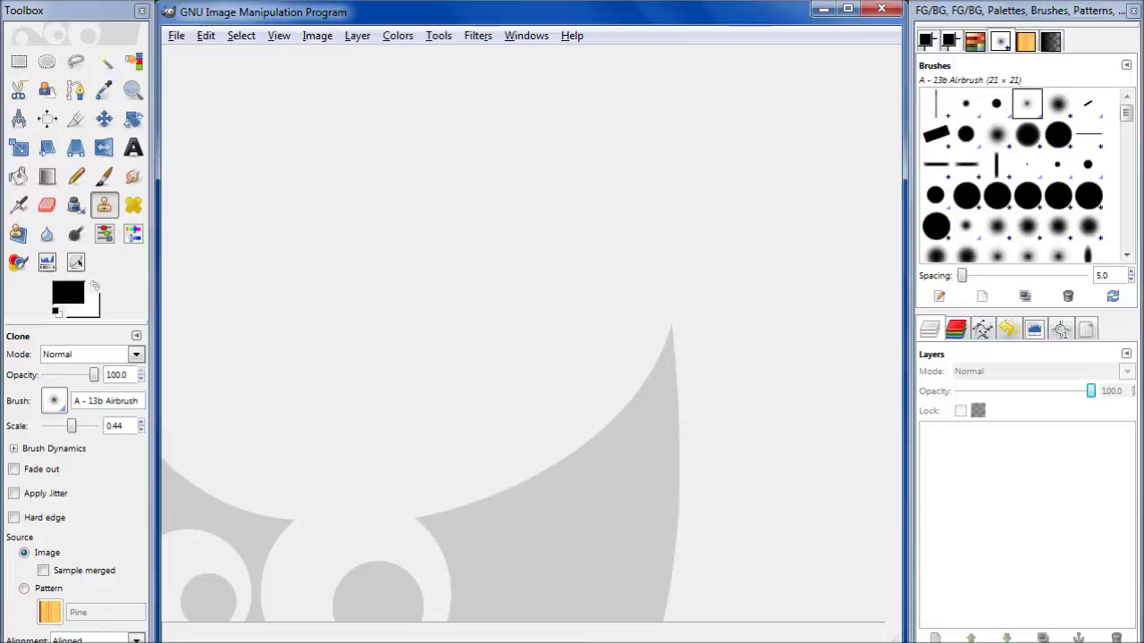
- Switch to GIMP and open WoodenPlanksUVs.png from the textures folder
left_click(177, 37)
left_click(196, 87)
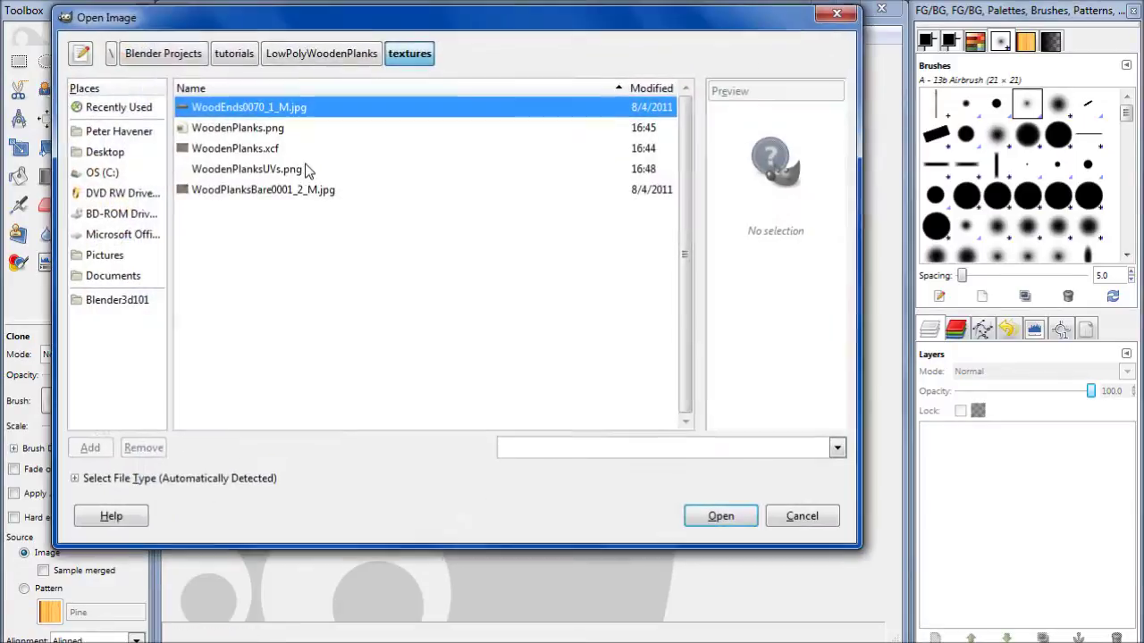
left_click(277, 169)
left_click(726, 511)
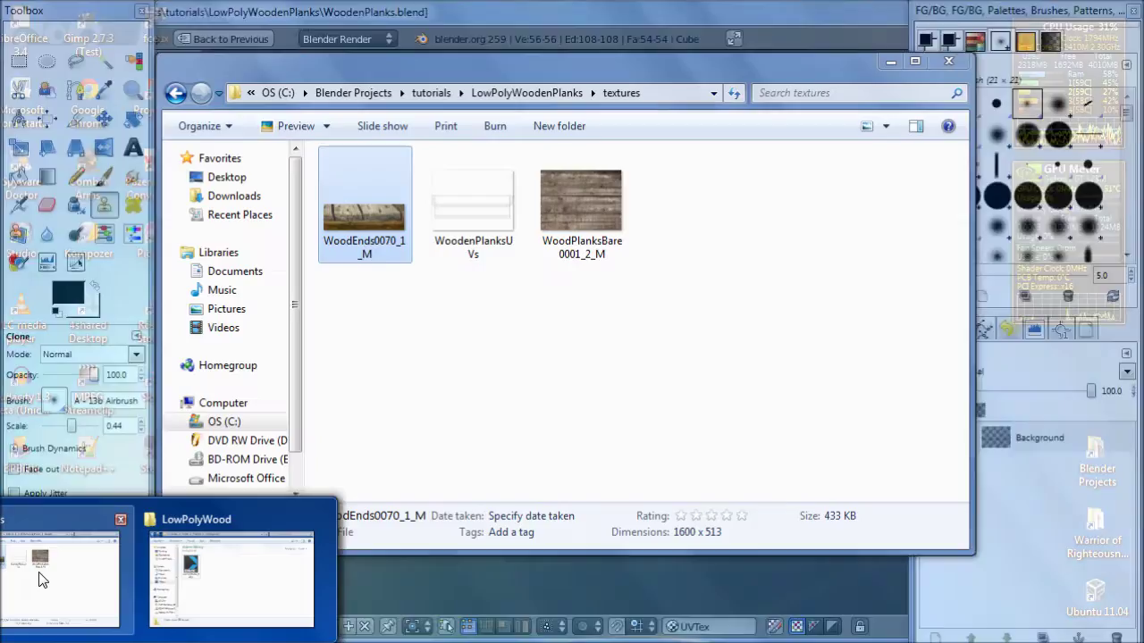
- Add WoodPlanksBare0001_2_M.jpg from the textures folder as a new layer and place it beneath the Background UV layer
left_click(223, 579)
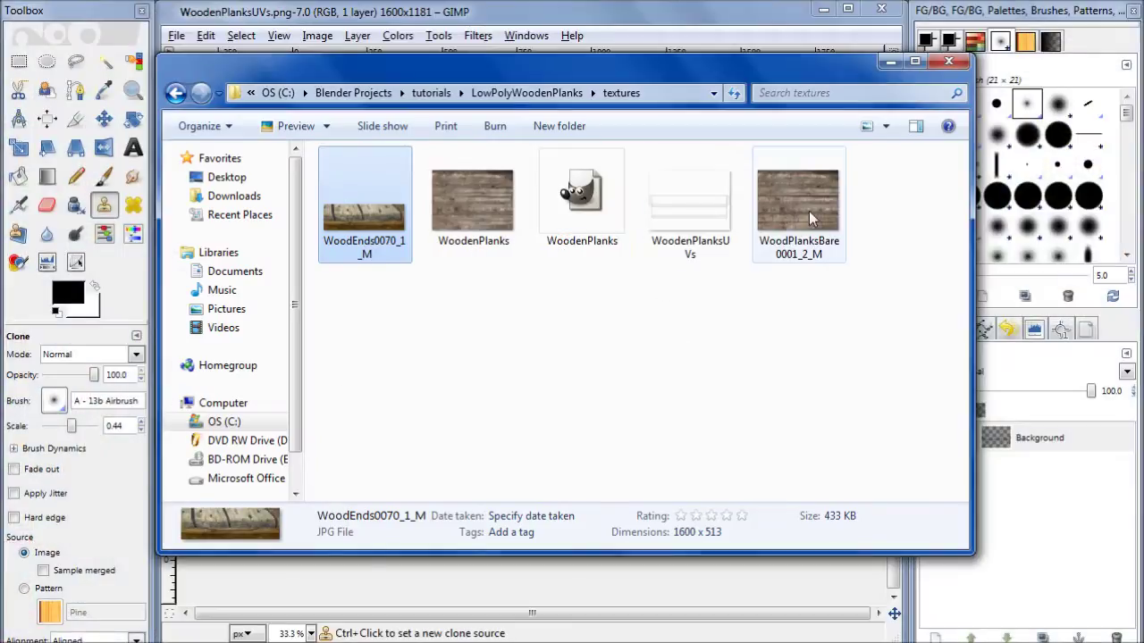
left_click_drag(824, 207, 706, 583)
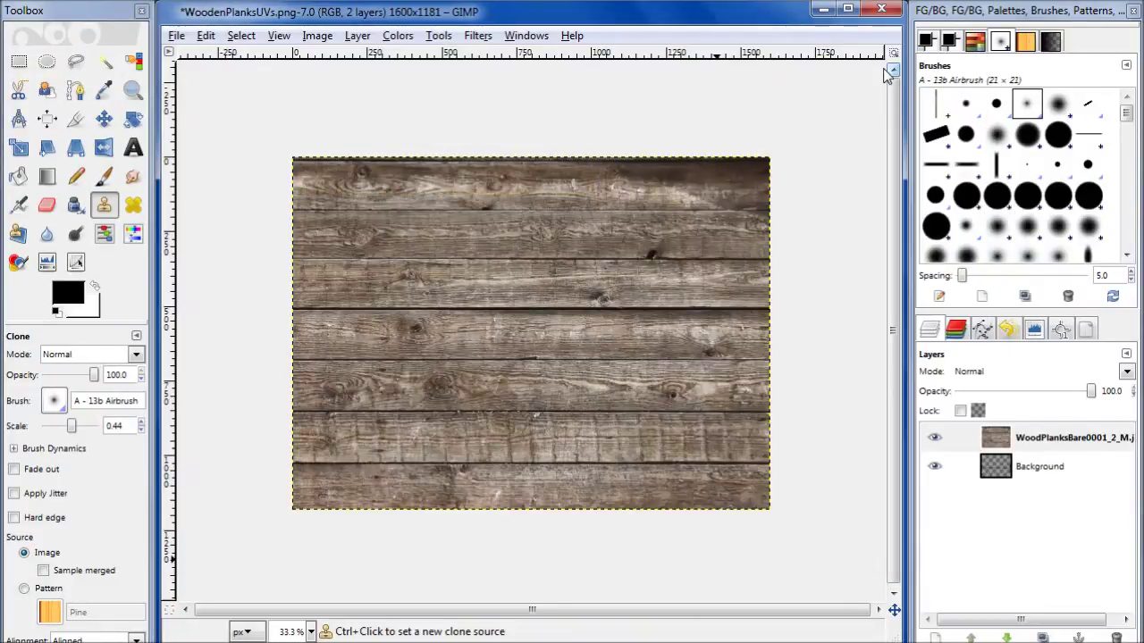
left_click_drag(1037, 442, 1041, 472)
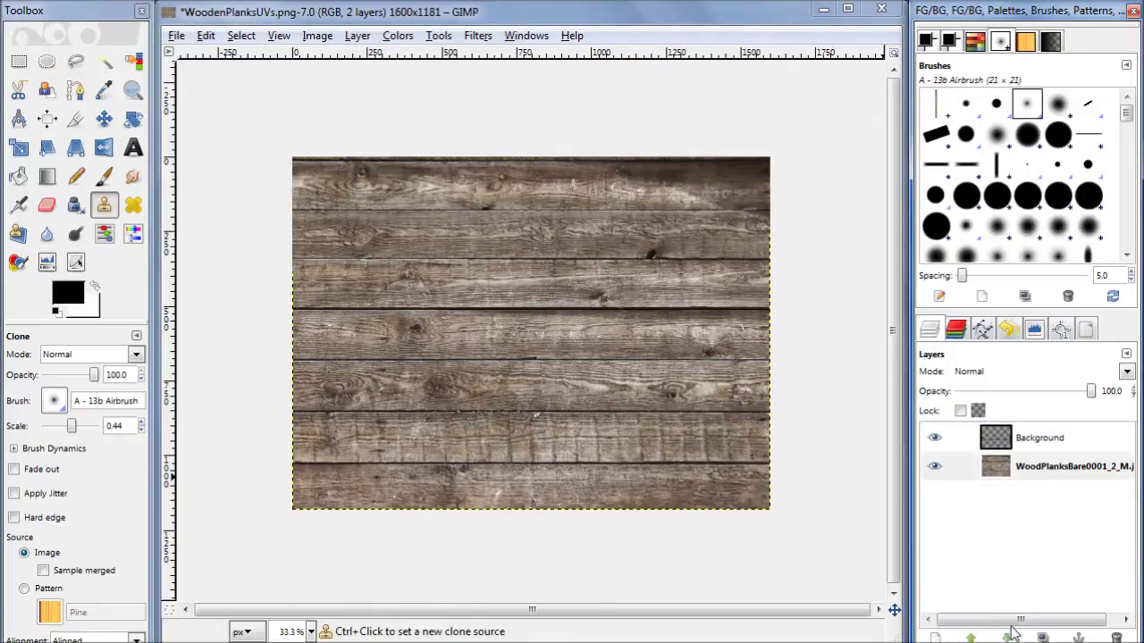
- Hide the Background UV layer and set the Clone tool's brush scale to 1
left_click(1043, 447)
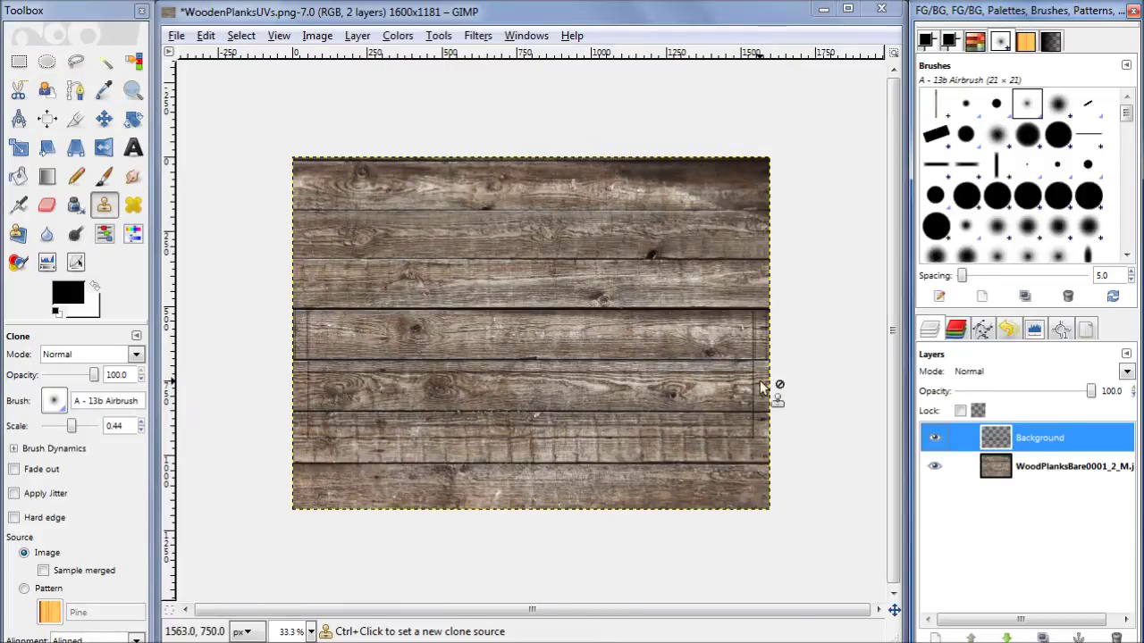
left_click(934, 437)
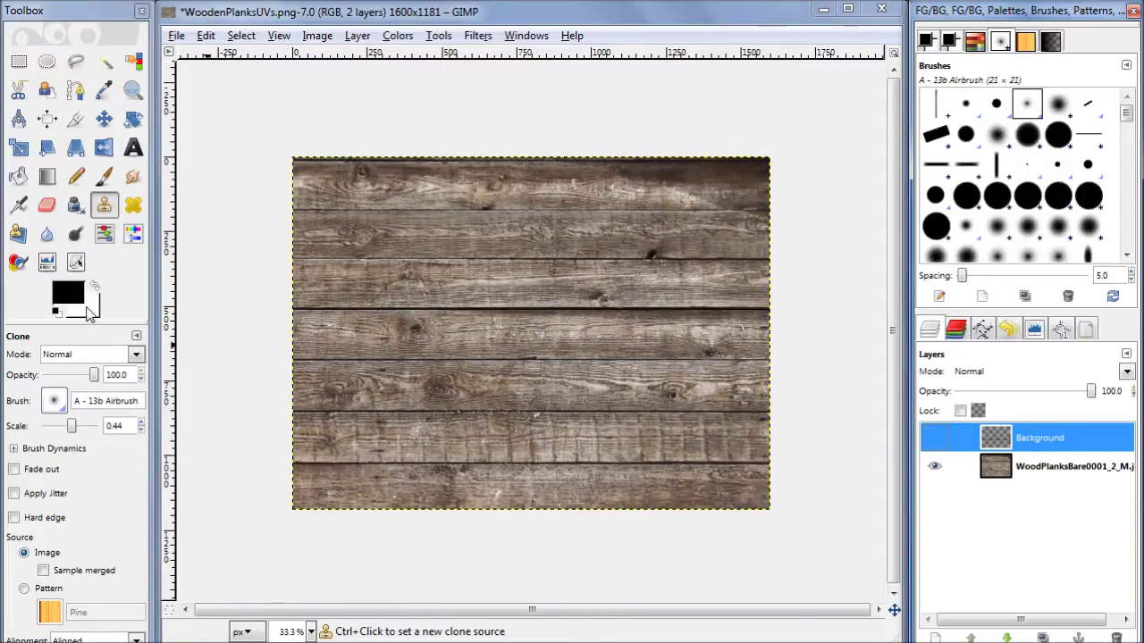
left_click(106, 205)
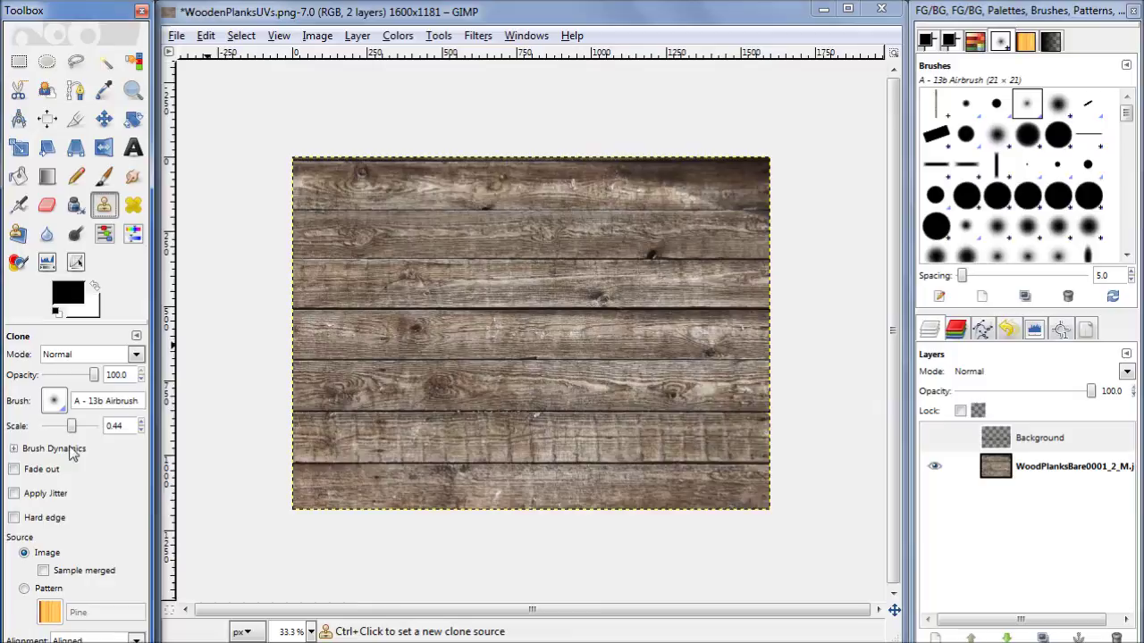
triple_click(118, 426)
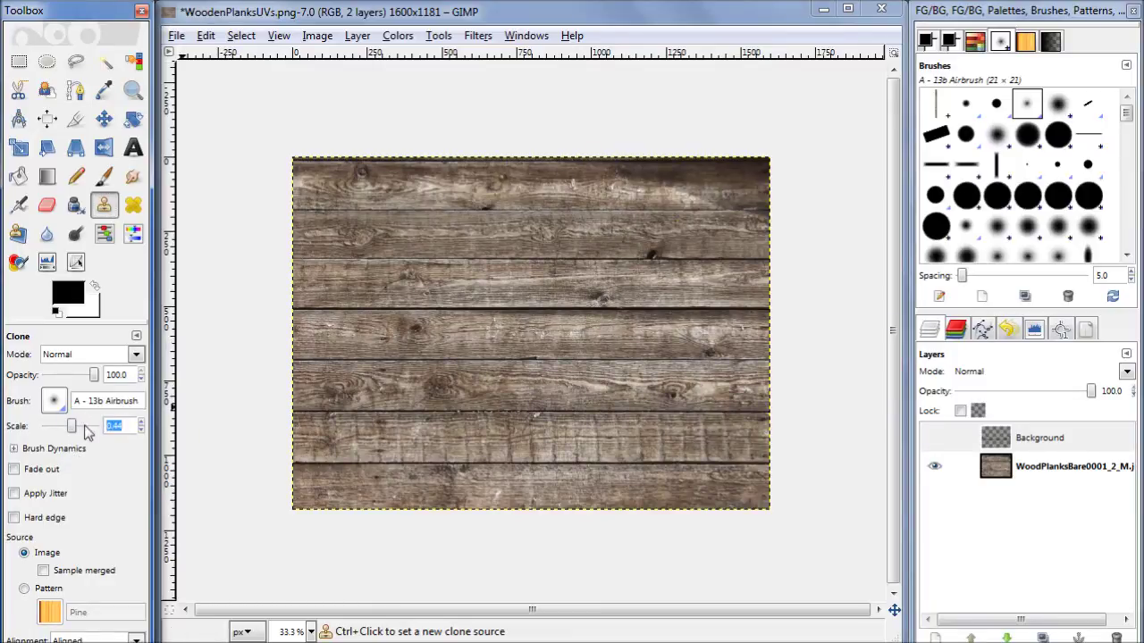
type("1")
key("Return")
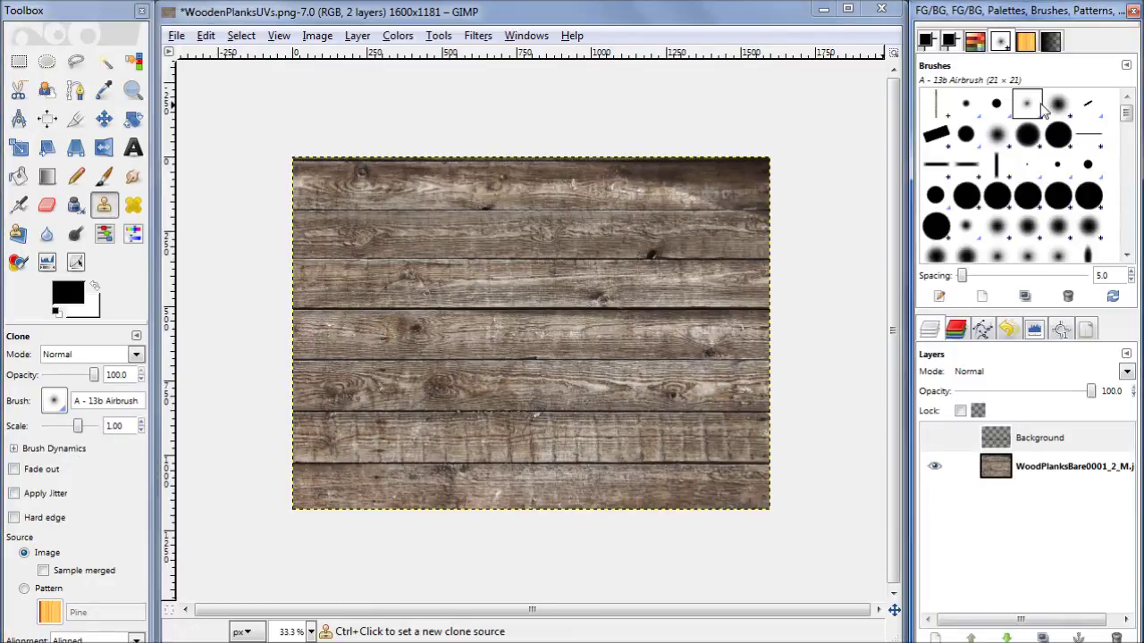
- Activate the WoodPlanksBare0001_2_M.jpg layer, try cloning over the seam above the fourth plank with the Round 040 brush, and undo the stroke
left_click(997, 196)
left_click(420, 324, "ctrl")
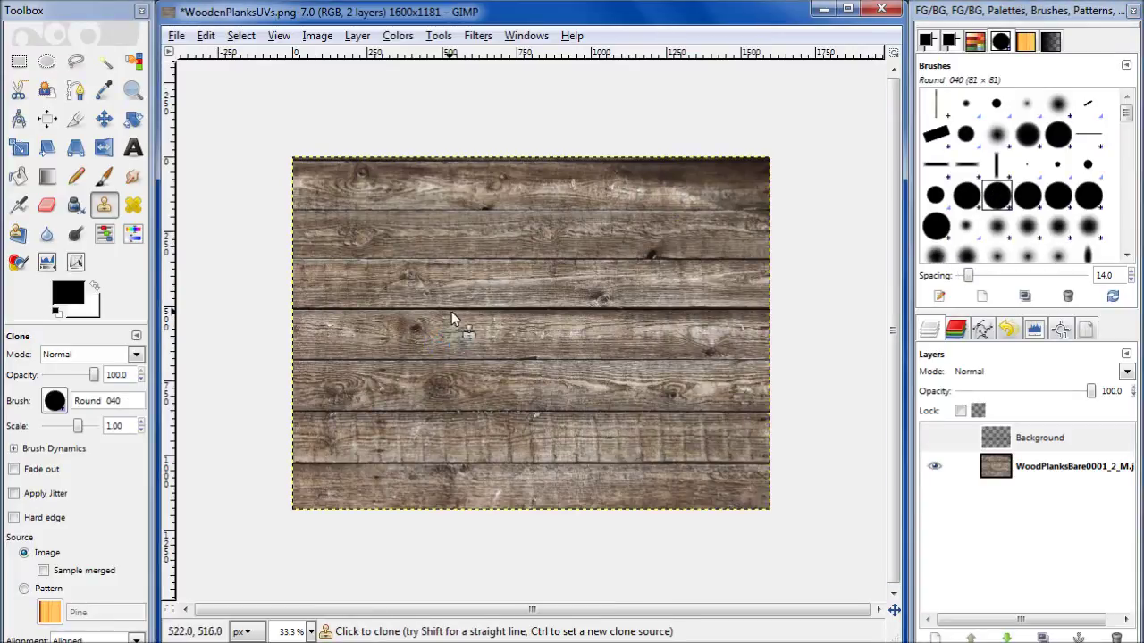
left_click(1068, 467)
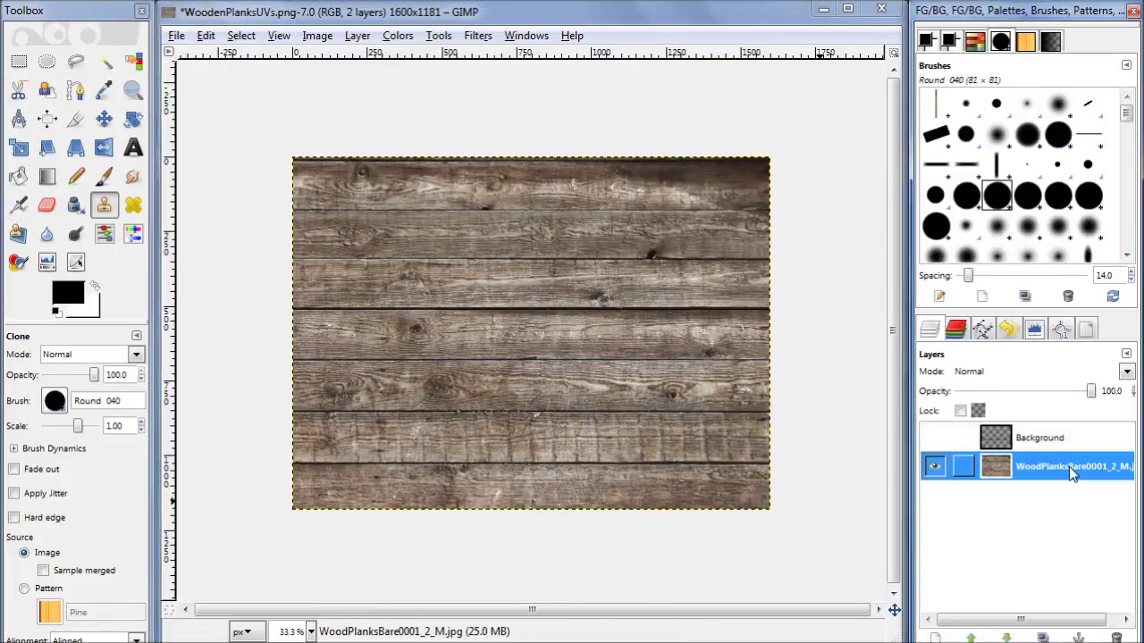
mouse_move(398, 331)
left_mouse_down()
mouse_move(409, 319)
mouse_move(566, 313)
mouse_move(703, 324)
mouse_move(451, 299)
left_mouse_up()
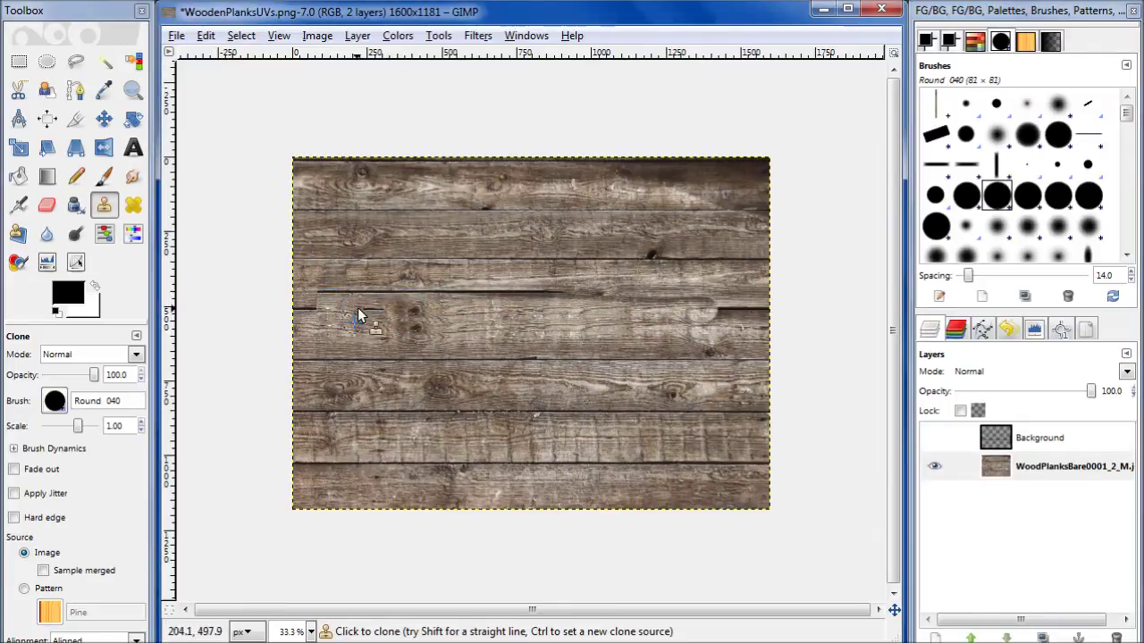
key("ctrl+z")
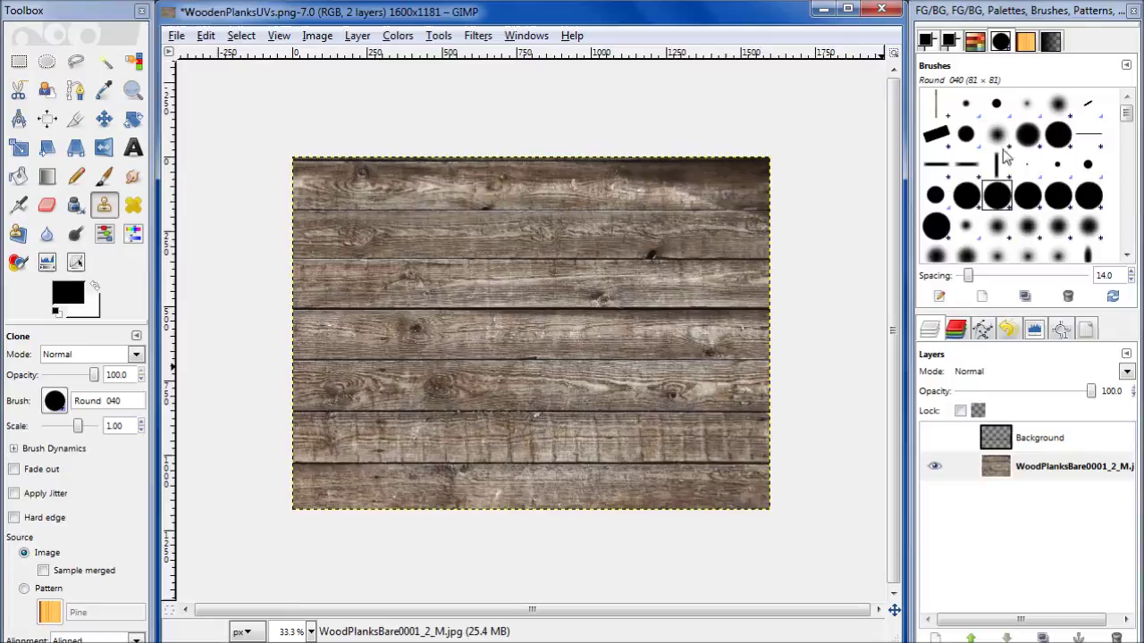
- Switch to the A - 13b Airbrush brush and clone wood from just above along the seam between the third and fourth planks in a straight line
left_click(1027, 104)
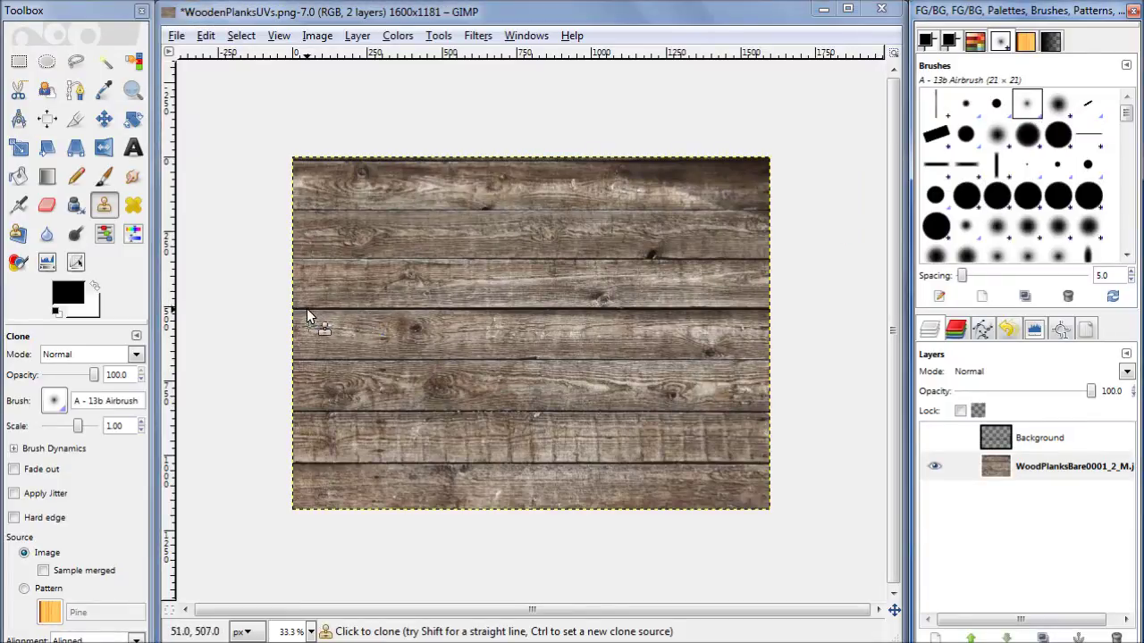
scroll(317, 318, "up", 1)
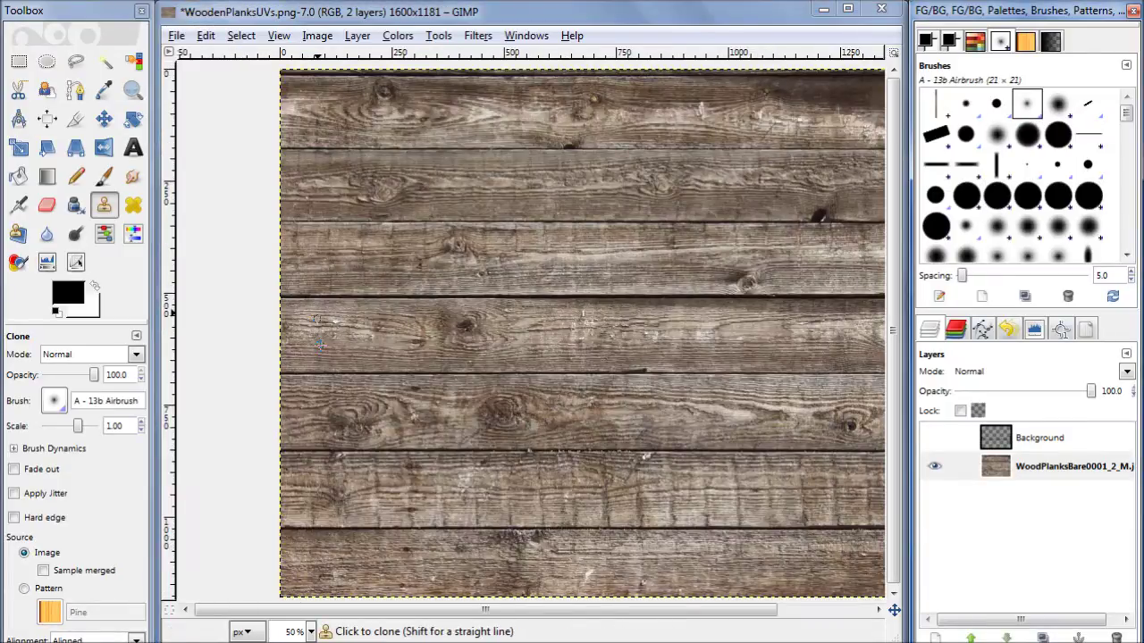
left_click(287, 287, "ctrl")
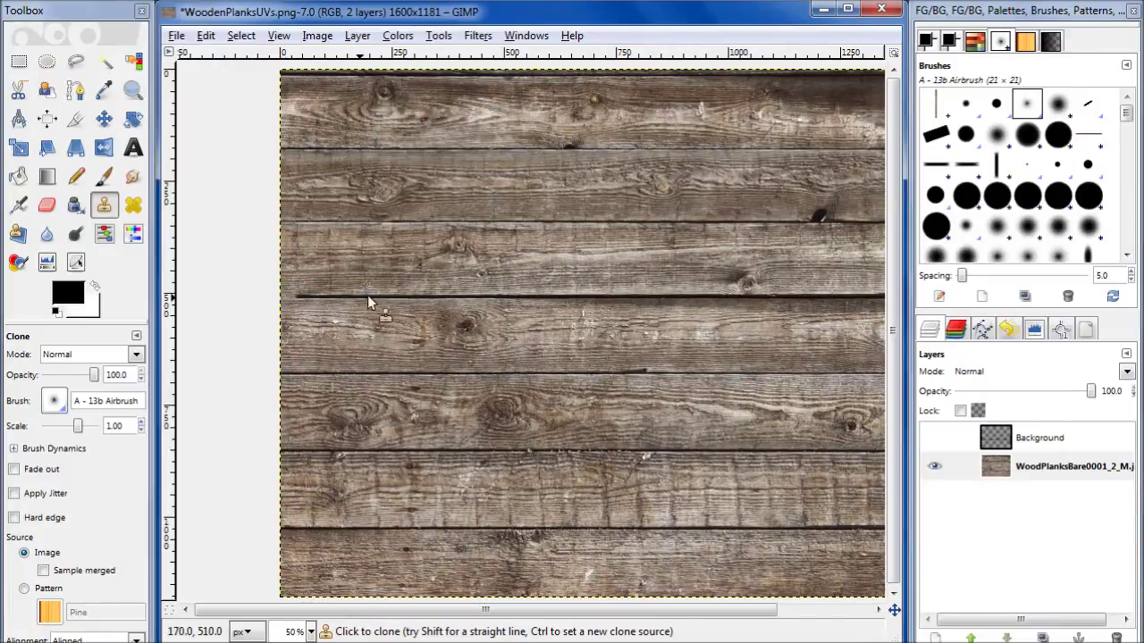
scroll(626, 311, "down", 1)
scroll(637, 311, "down", 1)
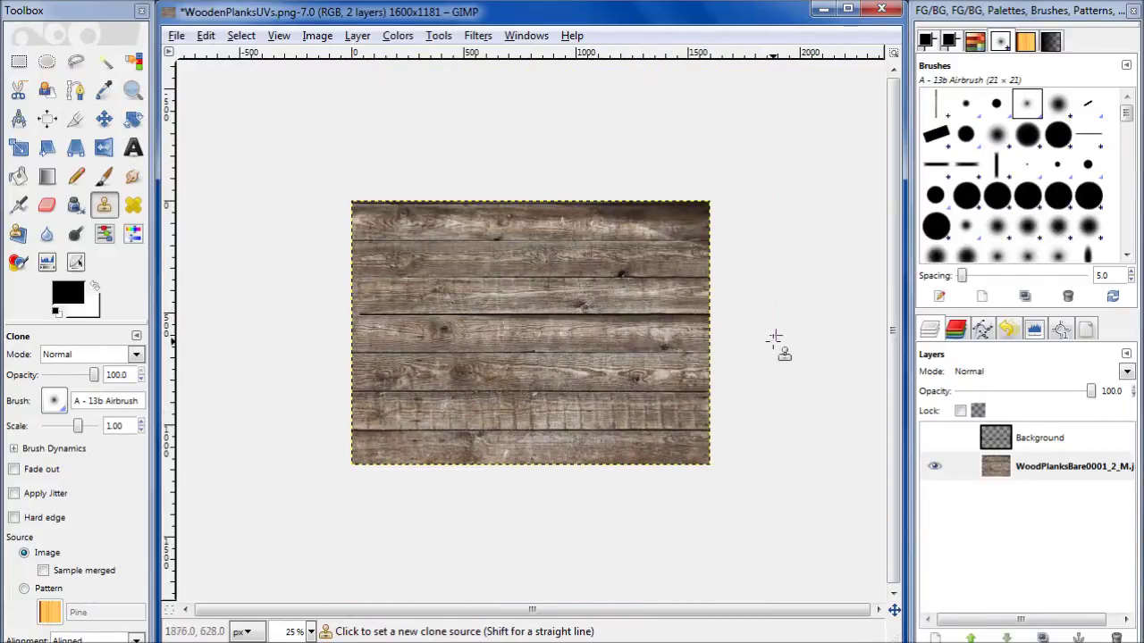
left_click(713, 312, "shift")
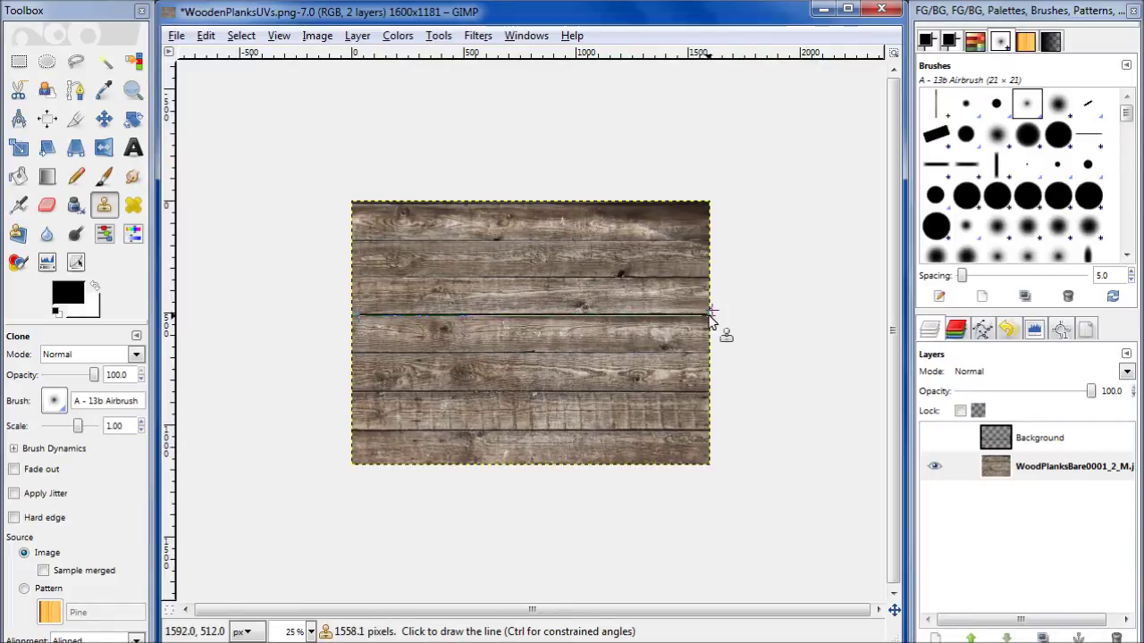
left_click(713, 313, "shift")
- Clone out the dark remnant at the right end of the seam between the third and fourth planks, using adjacent wood as the source
scroll(727, 358, "up", 2, "ctrl")
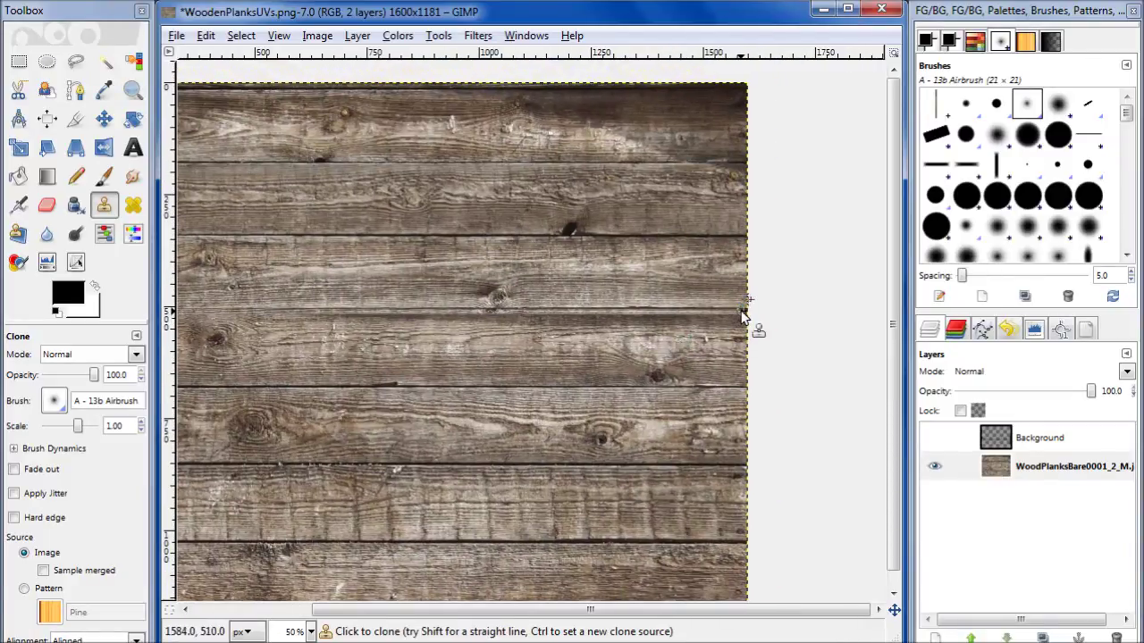
left_click(688, 294, "ctrl")
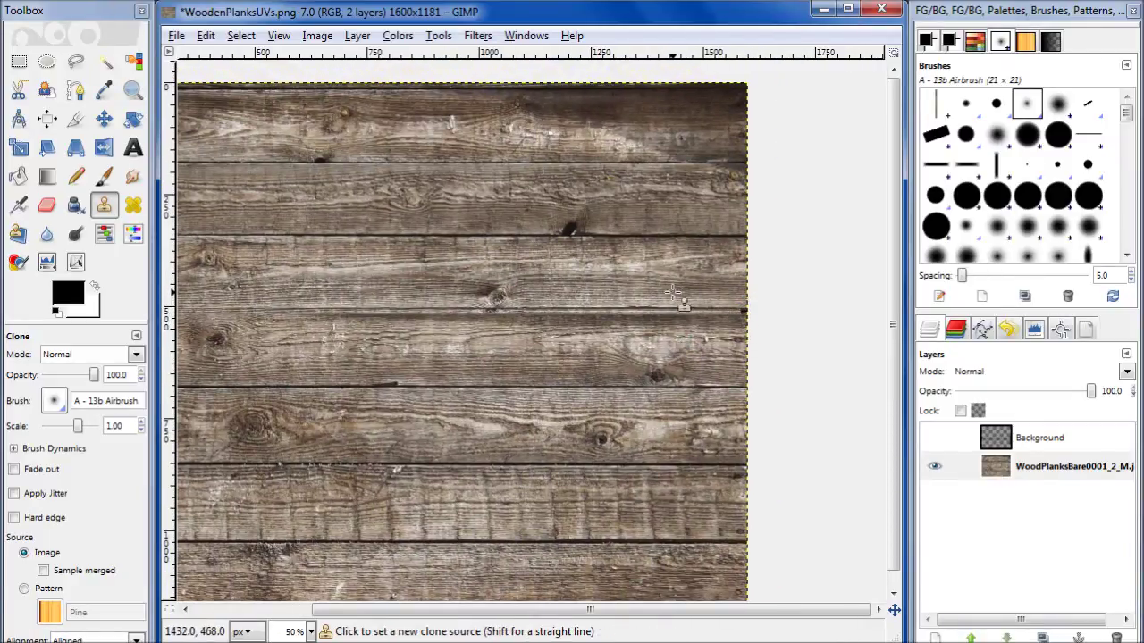
left_click_drag(630, 307, 749, 312)
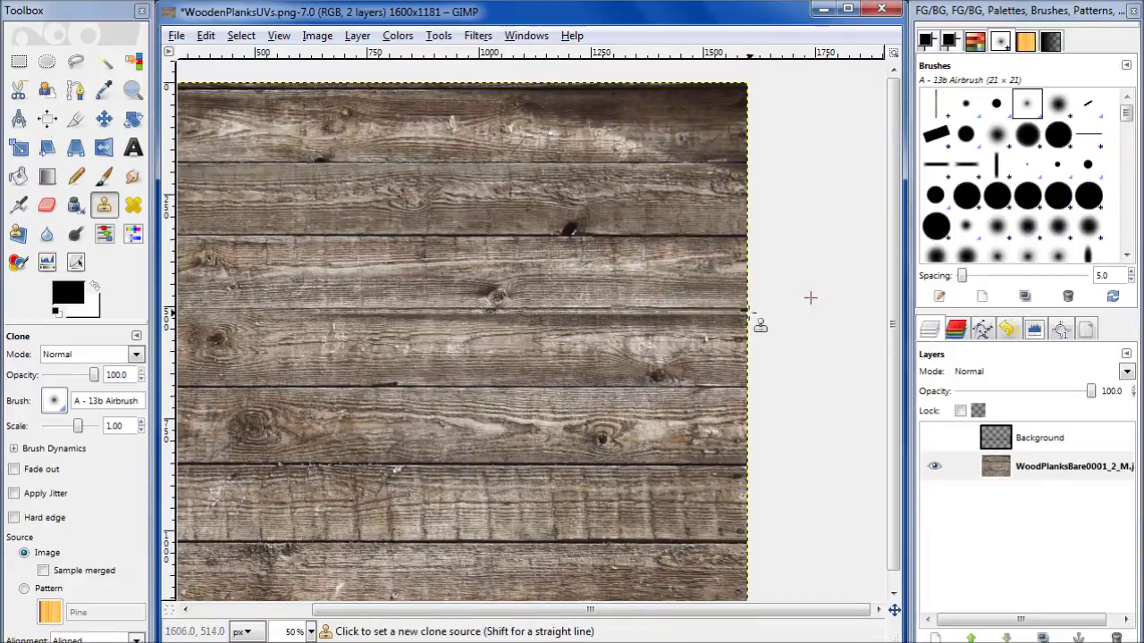
left_click(747, 312, "ctrl")
left_click(716, 300, "ctrl")
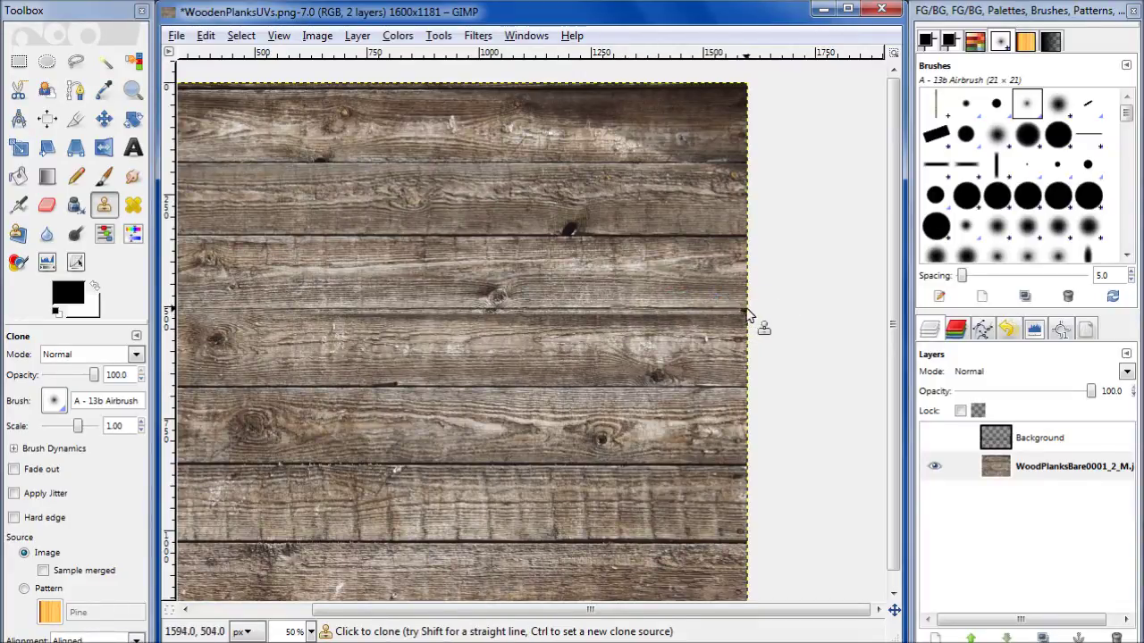
left_click_drag(743, 312, 783, 396)
scroll(736, 344, "up", 3)
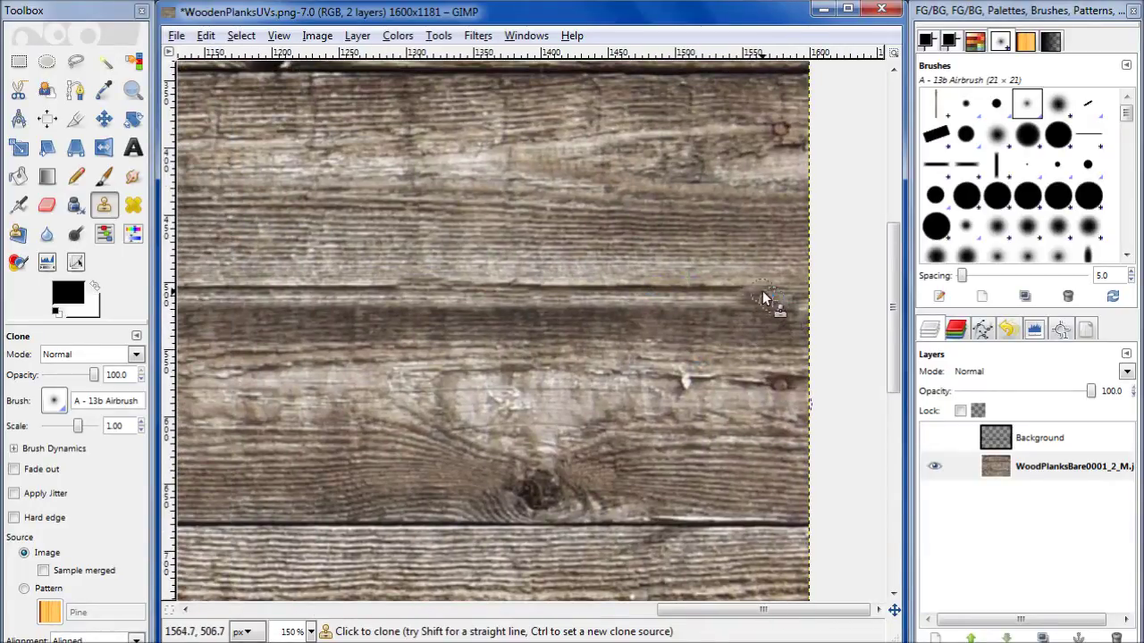
- Try cloning over the thin dark line along the right part of the seam between the third and fourth planks, and undo the strokes
left_click_drag(698, 298, 422, 290)
key("ctrl+z")
key("ctrl+z")
key("ctrl+z")
key("ctrl+z")
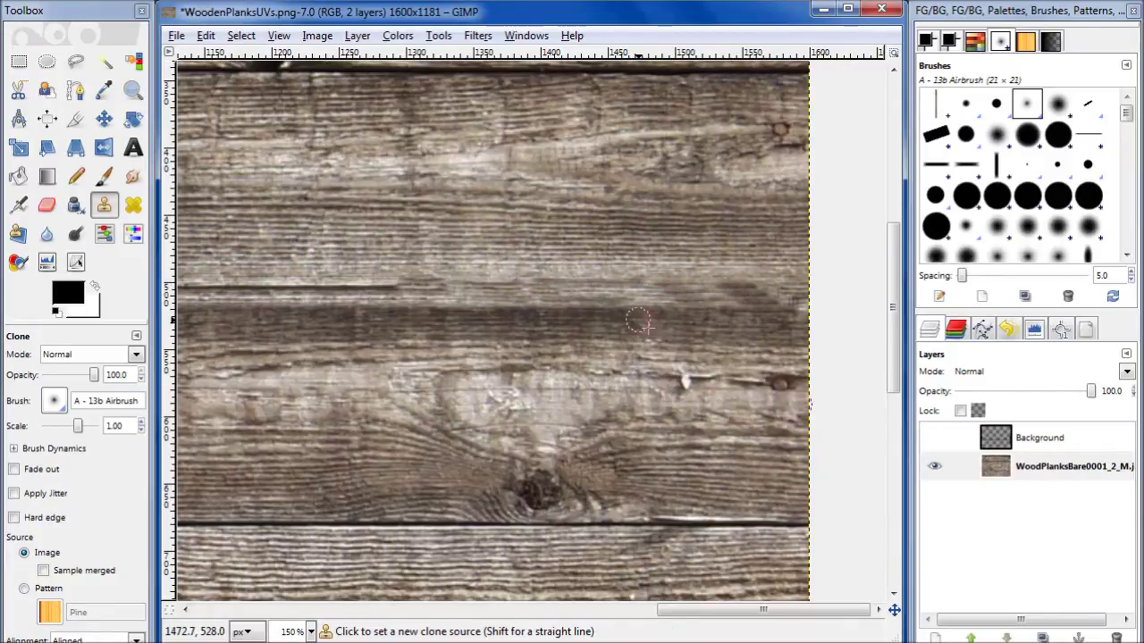
key("ctrl+z")
key("ctrl+z")
key("ctrl+z")
key("ctrl+z")
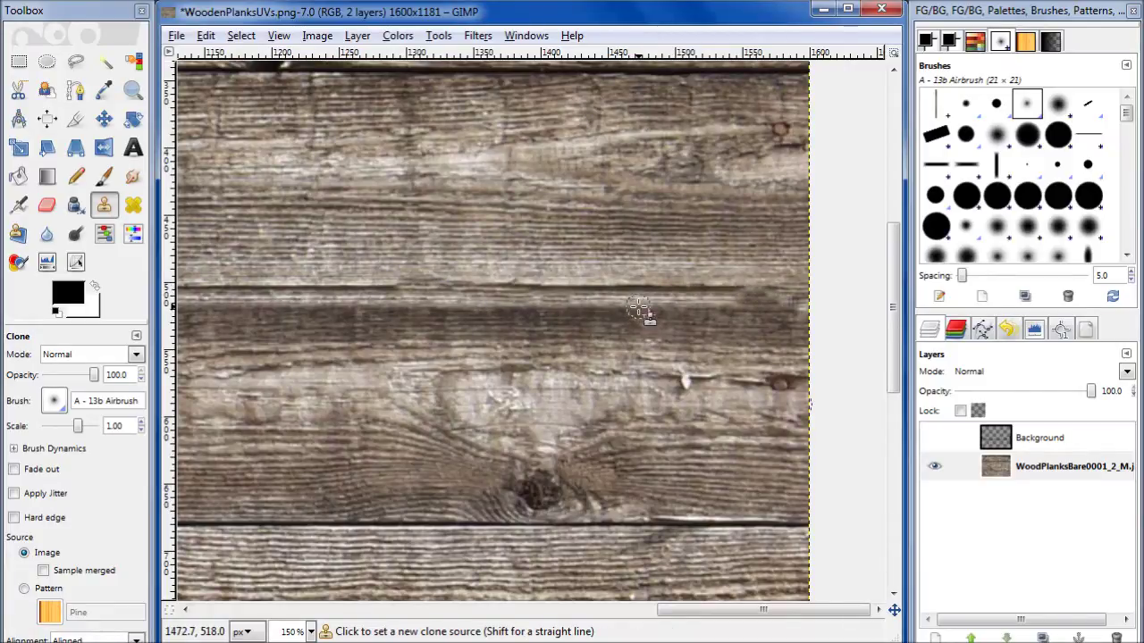
- Clone over the thin leftover line along the middle of the third-fourth plank seam, resampling the wood just above it as the strokes advance
scroll(630, 331, "down", 3, "ctrl")
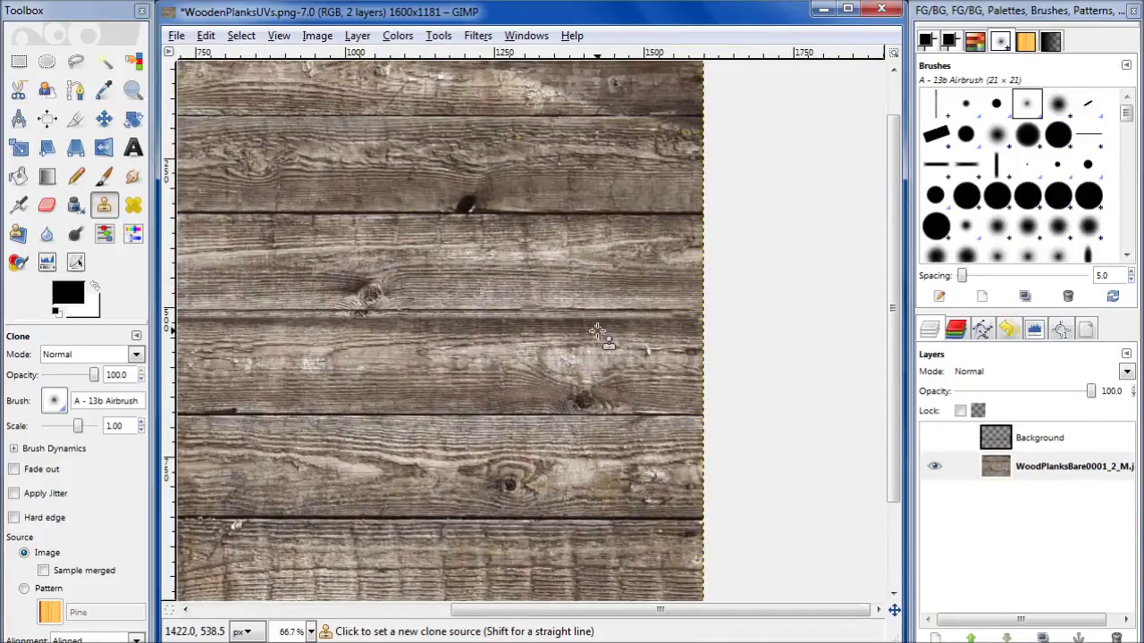
scroll(744, 333, "up", 1, "ctrl")
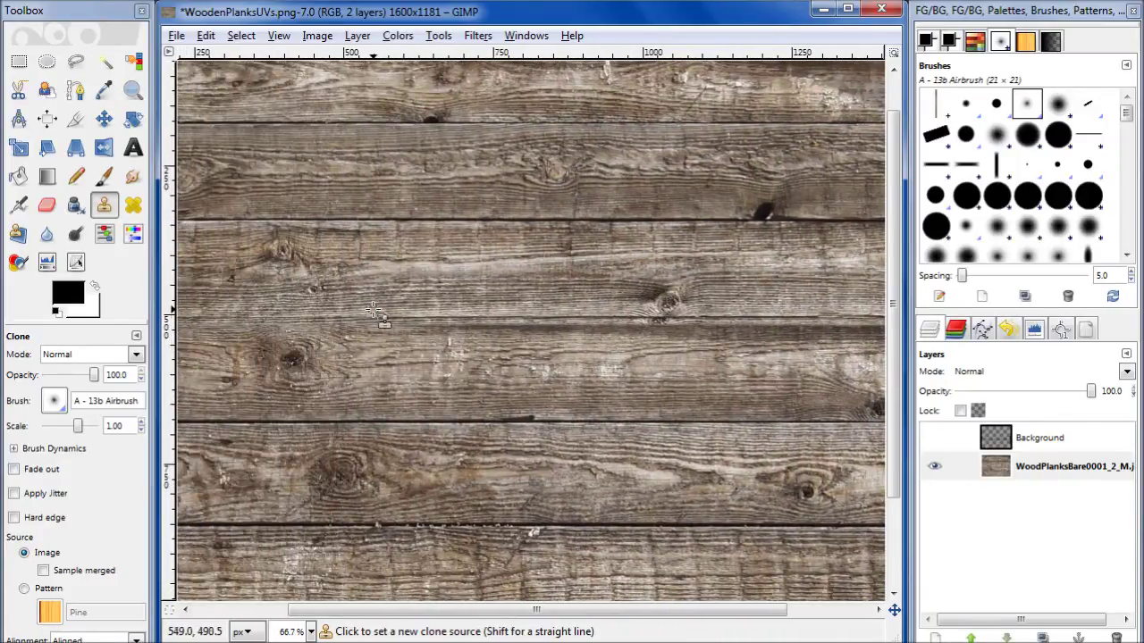
left_click(373, 309, "ctrl")
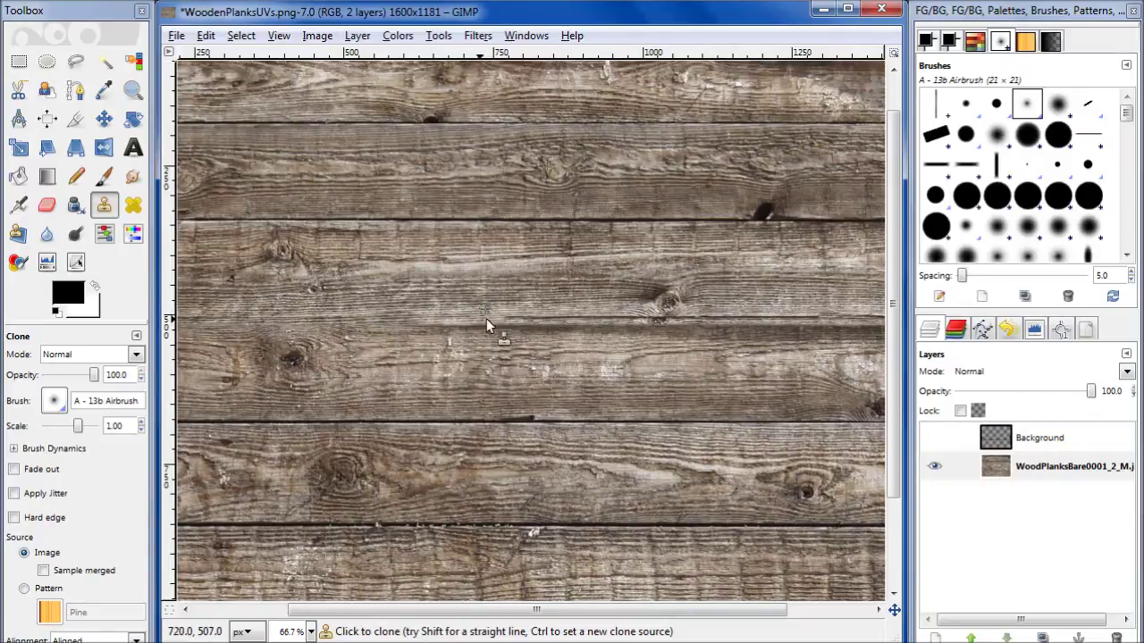
left_click(603, 309, "ctrl")
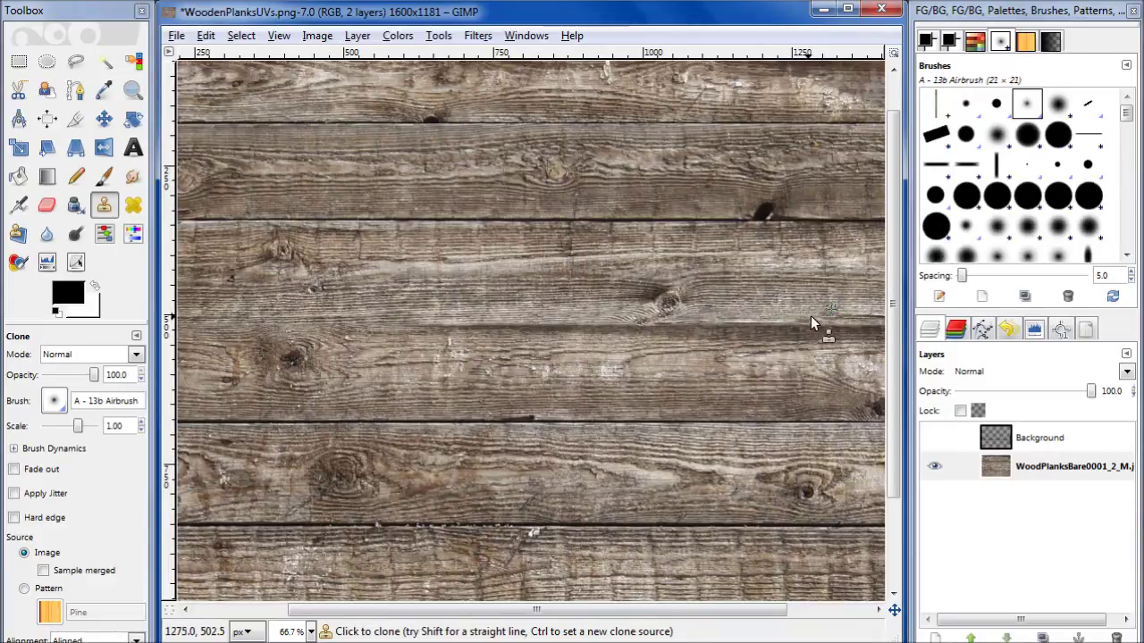
left_click(776, 308, "ctrl")
- Sample the wood just above the left end of the seam between the fourth and fifth planks and clone straight across to the right edge
scroll(690, 340, "down", 2)
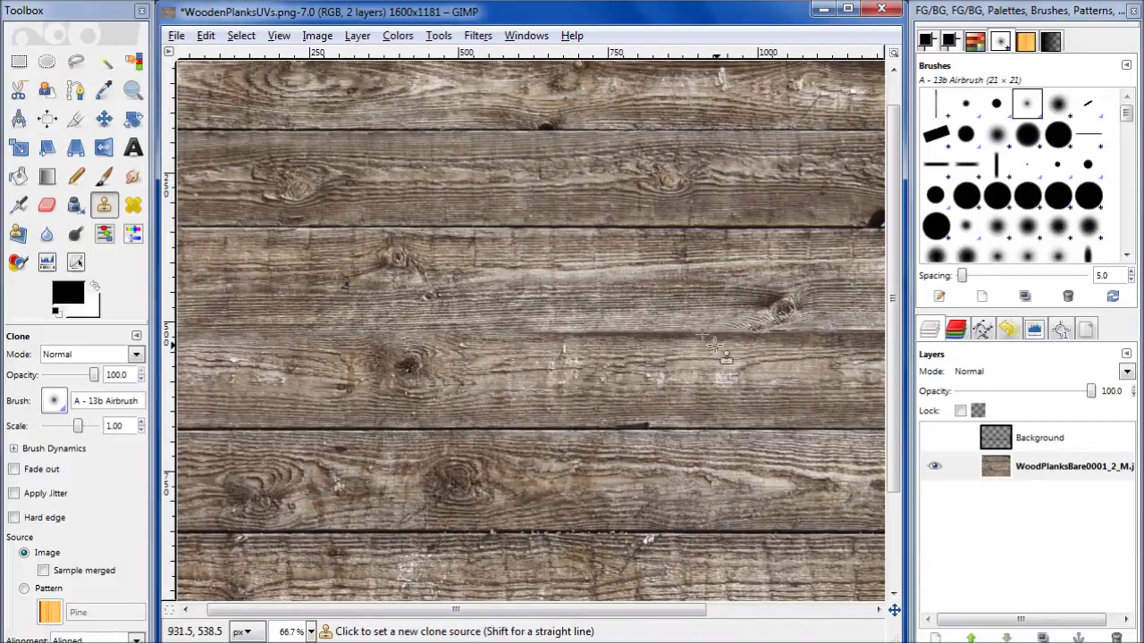
mouse_move(690, 347)
left_mouse_down()
mouse_move(658, 355)
mouse_move(702, 343)
left_mouse_up()
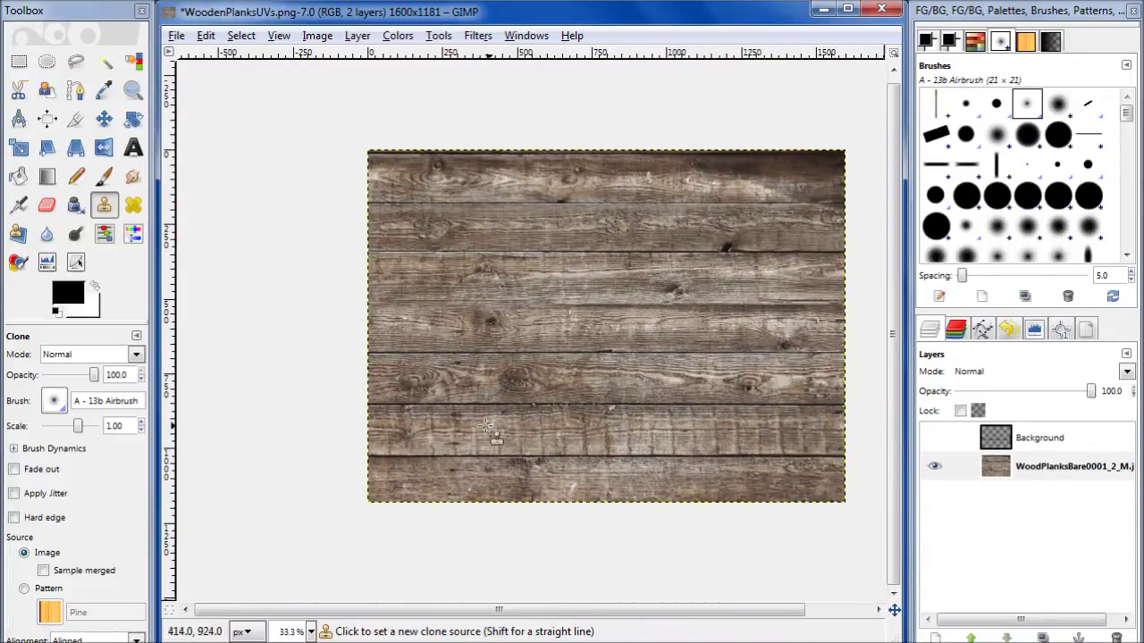
scroll(481, 426, "up", 1)
scroll(471, 413, "up", 1)
left_click_drag(479, 407, 397, 371)
scroll(396, 371, "left", 2)
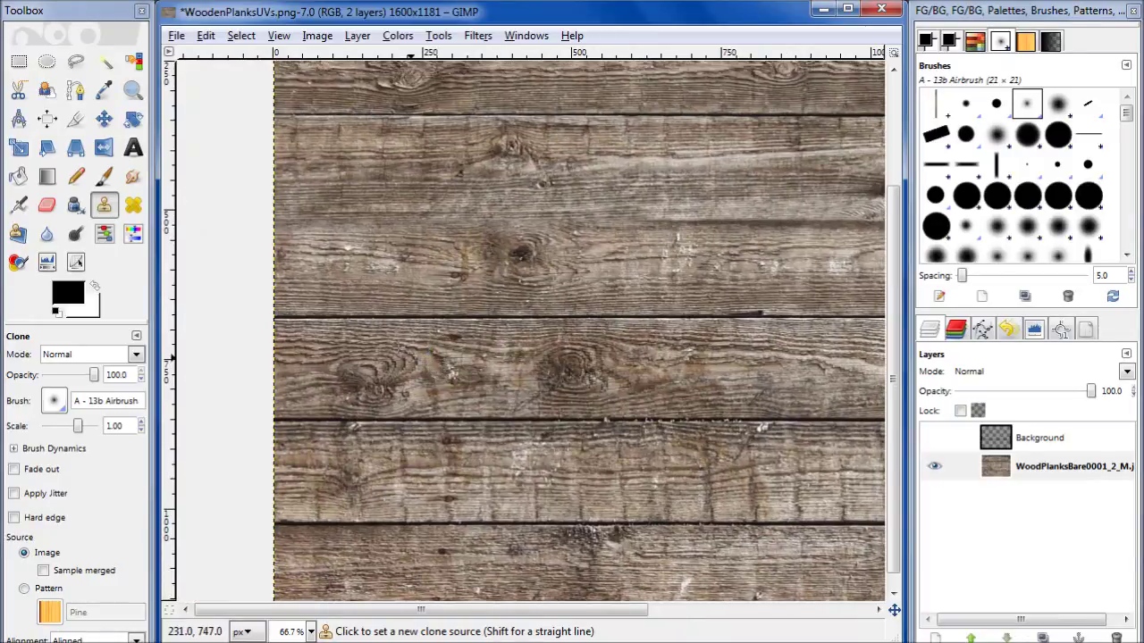
left_click(286, 301, "ctrl")
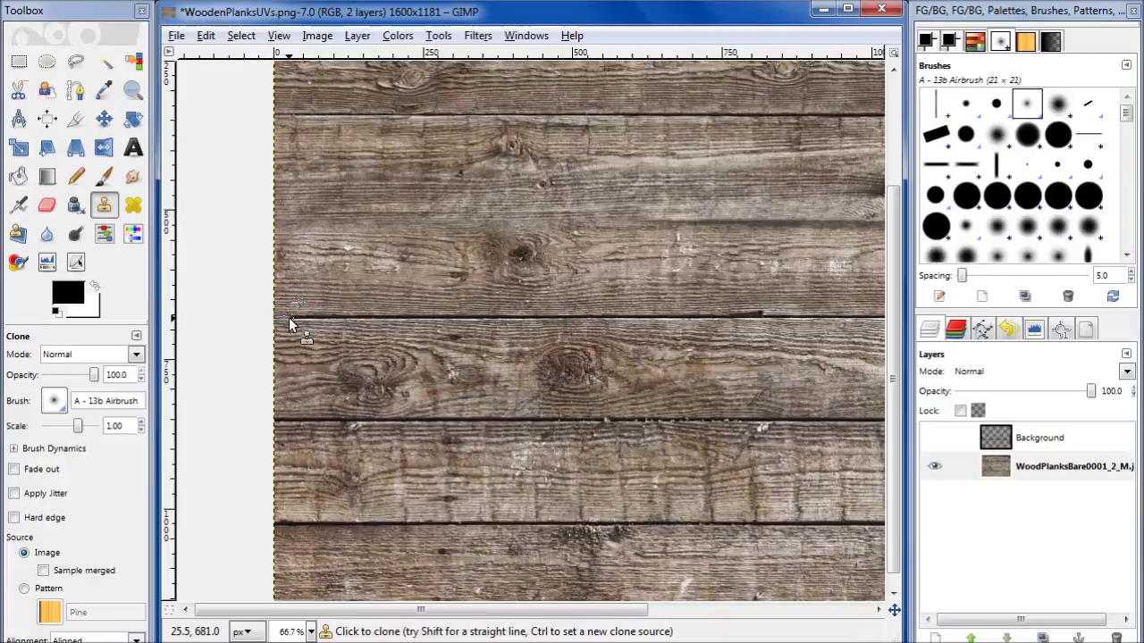
scroll(663, 339, "down", 2)
left_click_drag(663, 339, 644, 339)
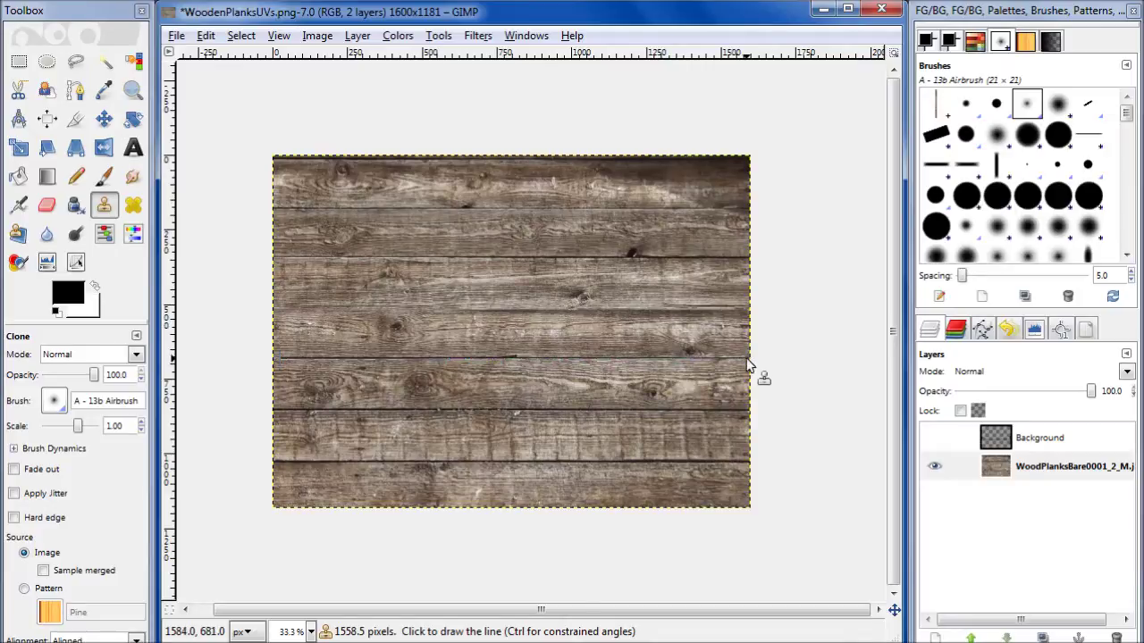
- Clone out the dark remnant at the right end of the seam between the fourth and fifth planks using wood sampled above it
scroll(837, 401, "up", 3)
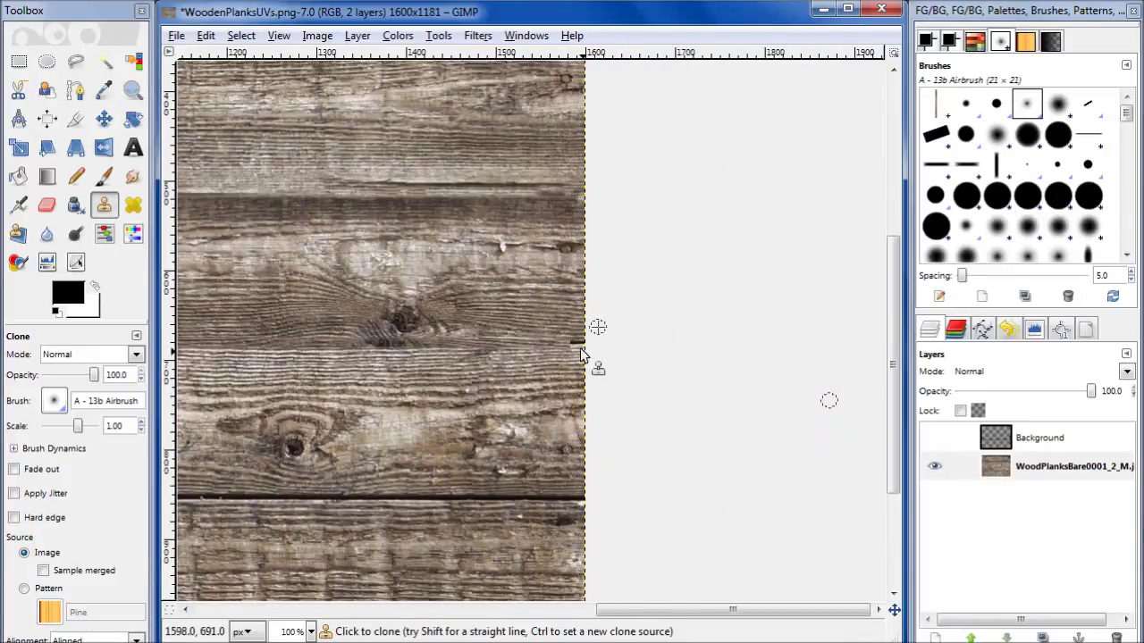
left_click(552, 320, "ctrl")
left_click_drag(424, 352, 649, 358)
scroll(554, 371, "down", 1)
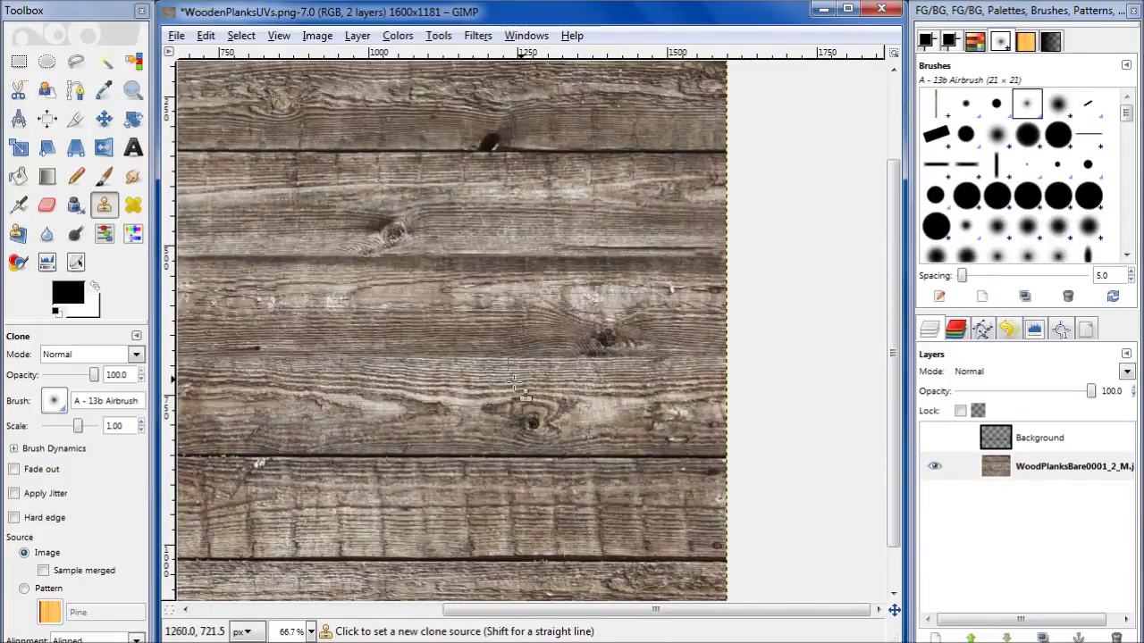
- Clone wood from the bottom plank in a straight line over the seam between the fifth and sixth planks, from the left edge to the right
left_click_drag(460, 382, 815, 381)
scroll(513, 412, "up", 1)
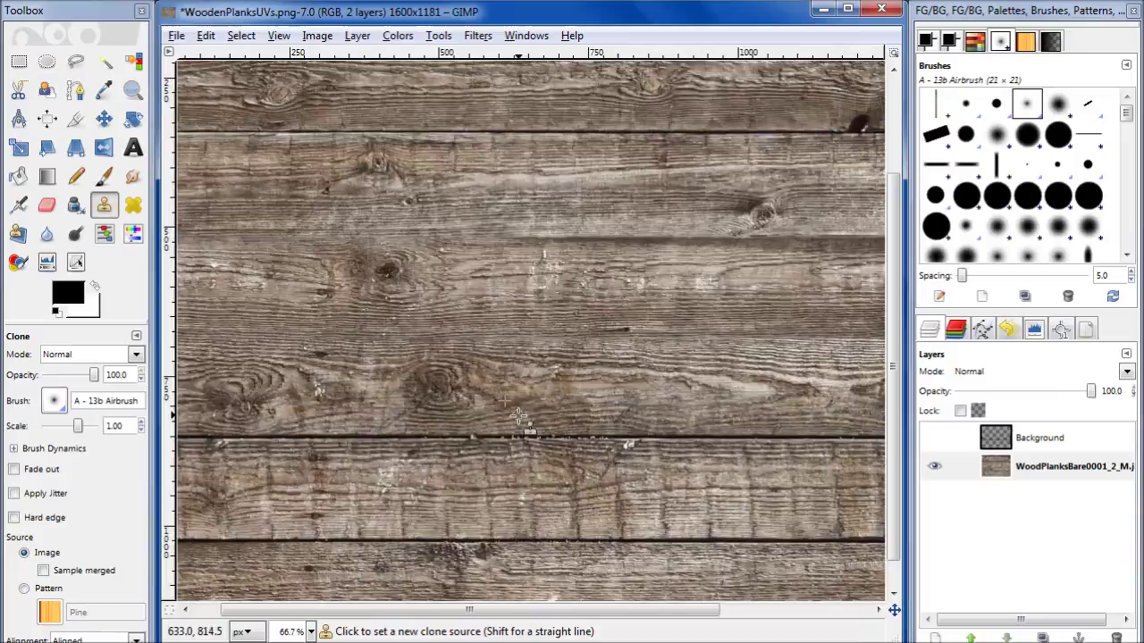
left_click_drag(513, 412, 802, 475)
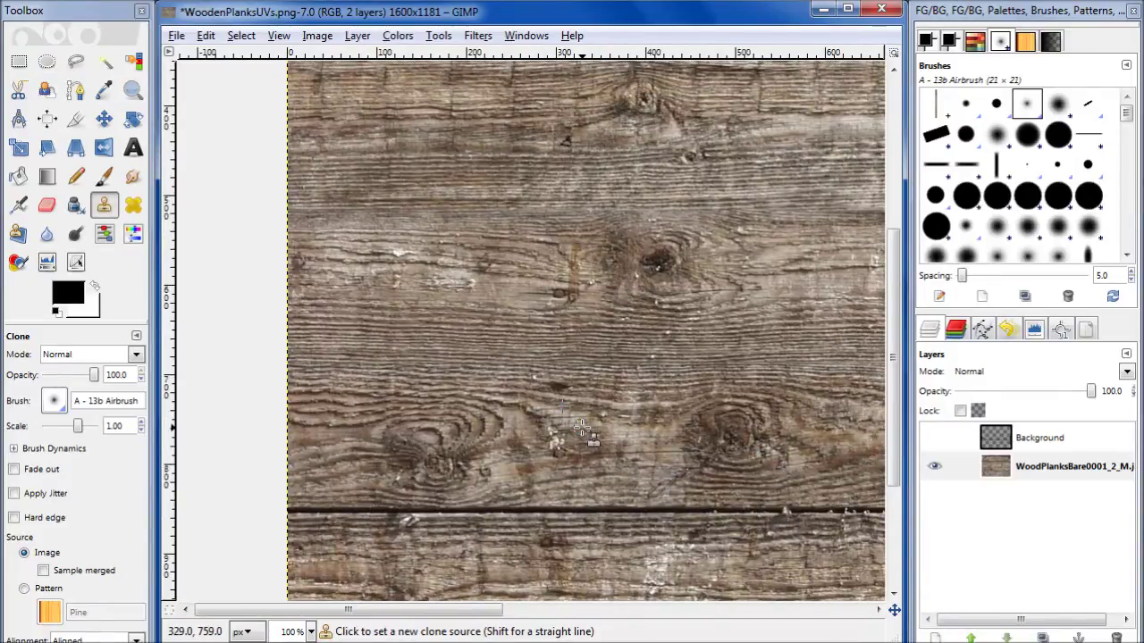
scroll(582, 427, "down", 2)
left_click_drag(634, 527, 520, 435)
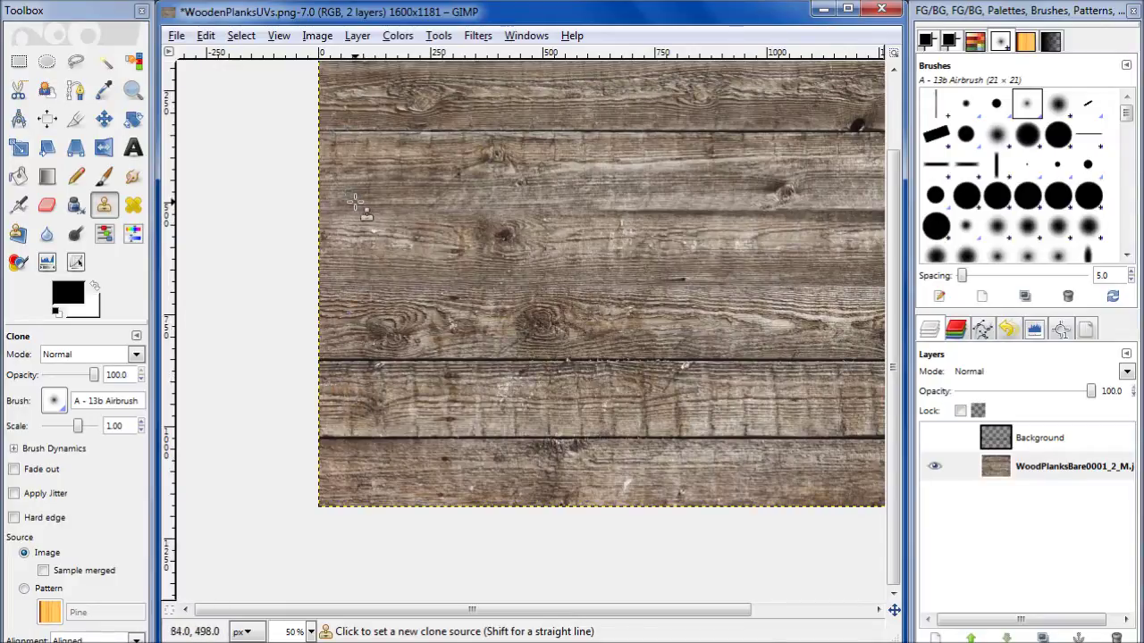
mouse_move(395, 228)
left_mouse_down()
mouse_move(367, 390)
mouse_move(357, 297)
mouse_move(388, 215)
left_mouse_up()
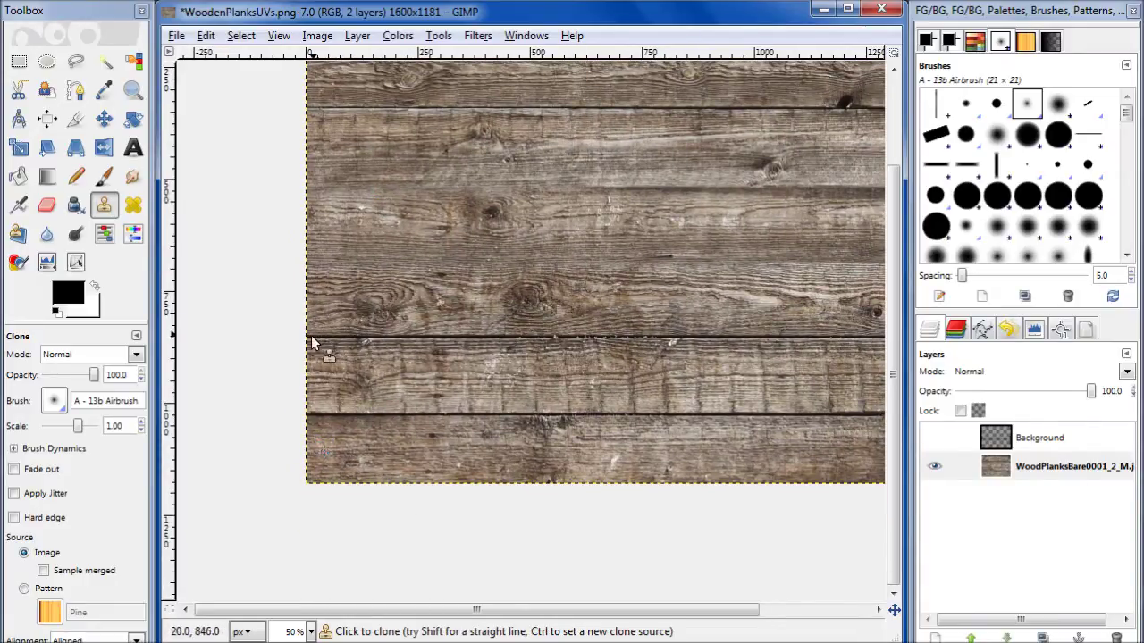
left_click_drag(309, 336, 315, 338)
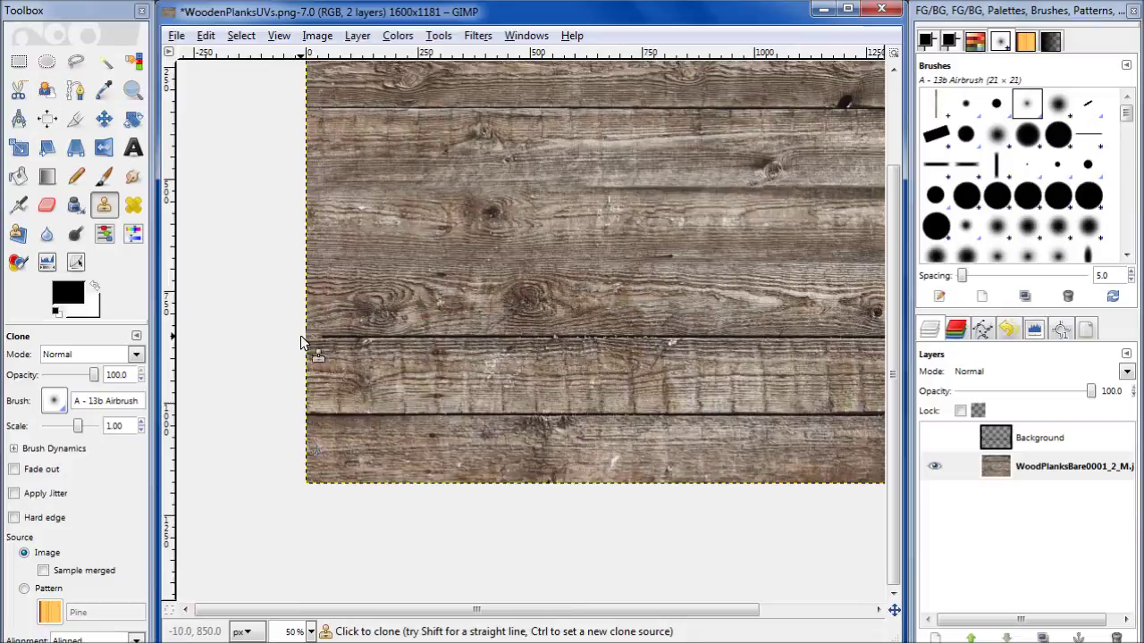
scroll(778, 362, "right", 5)
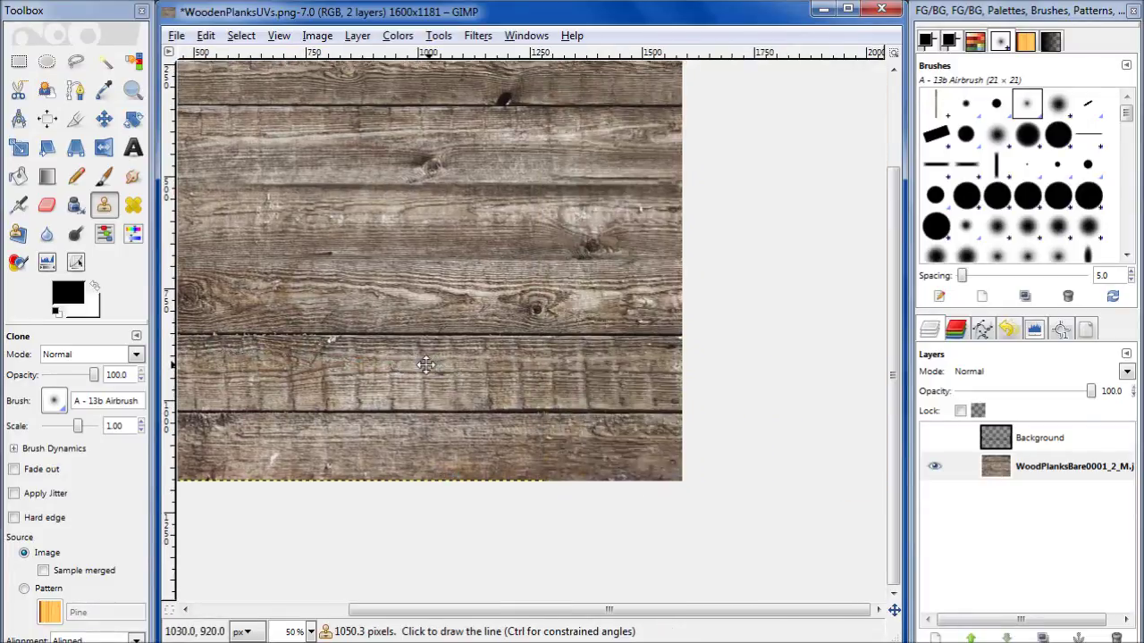
key("shift")
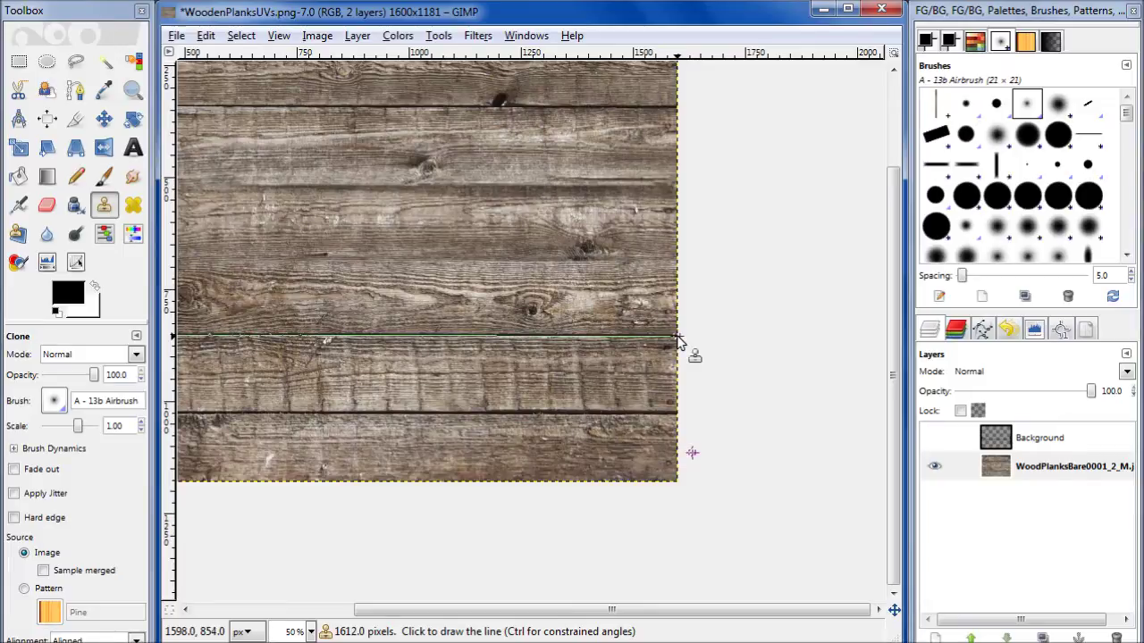
left_click(677, 338, "shift")
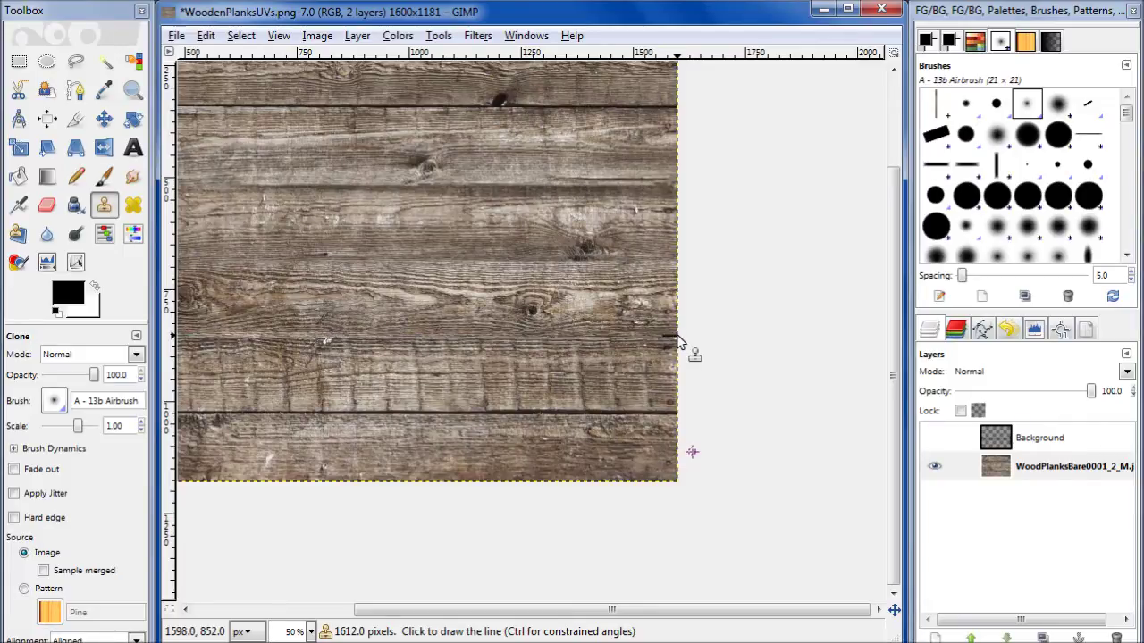
- Clone out the dark remnant at the right end of the seam between the fifth and sixth planks with wood sampled above it
scroll(626, 367, "up", 3, "ctrl")
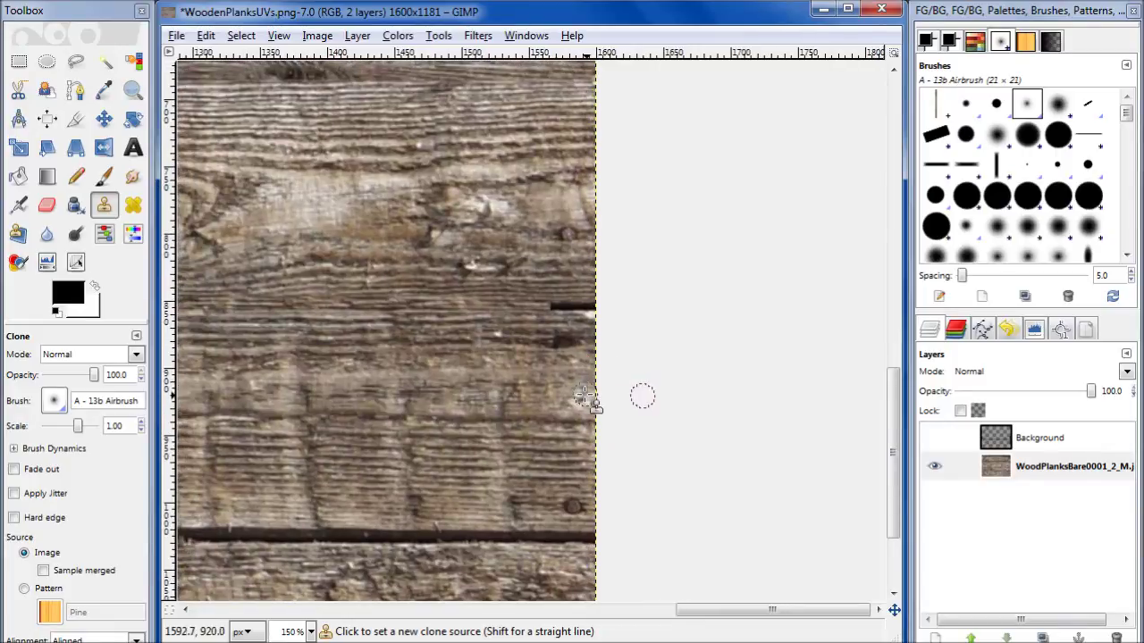
left_click(523, 268, "ctrl")
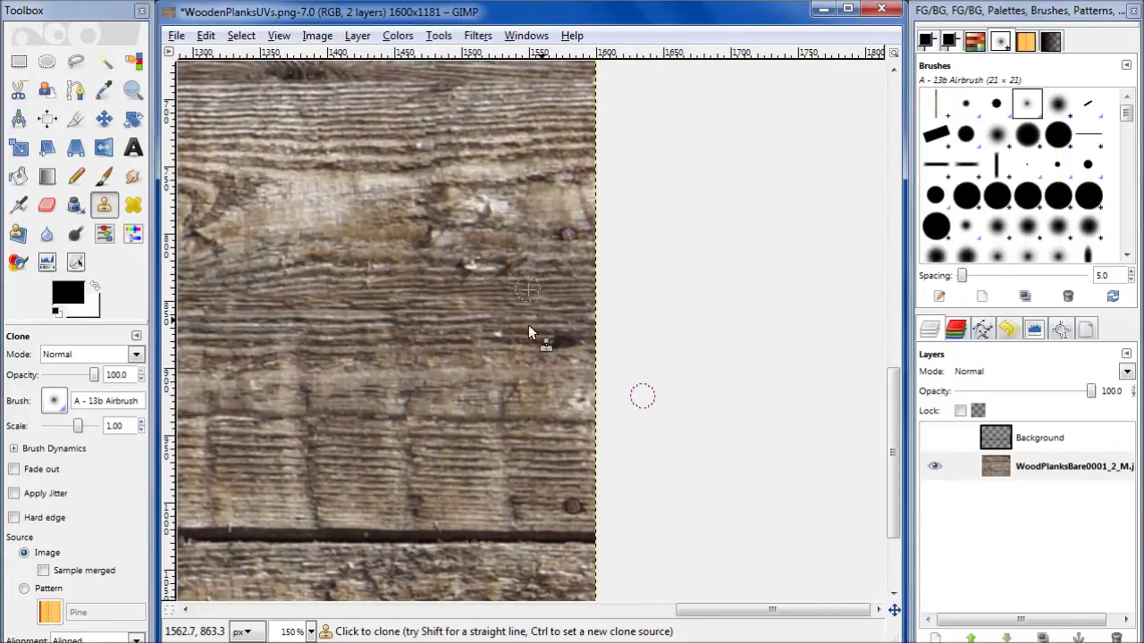
scroll(456, 360, "down", 2, "ctrl")
left_click_drag(455, 360, 671, 293)
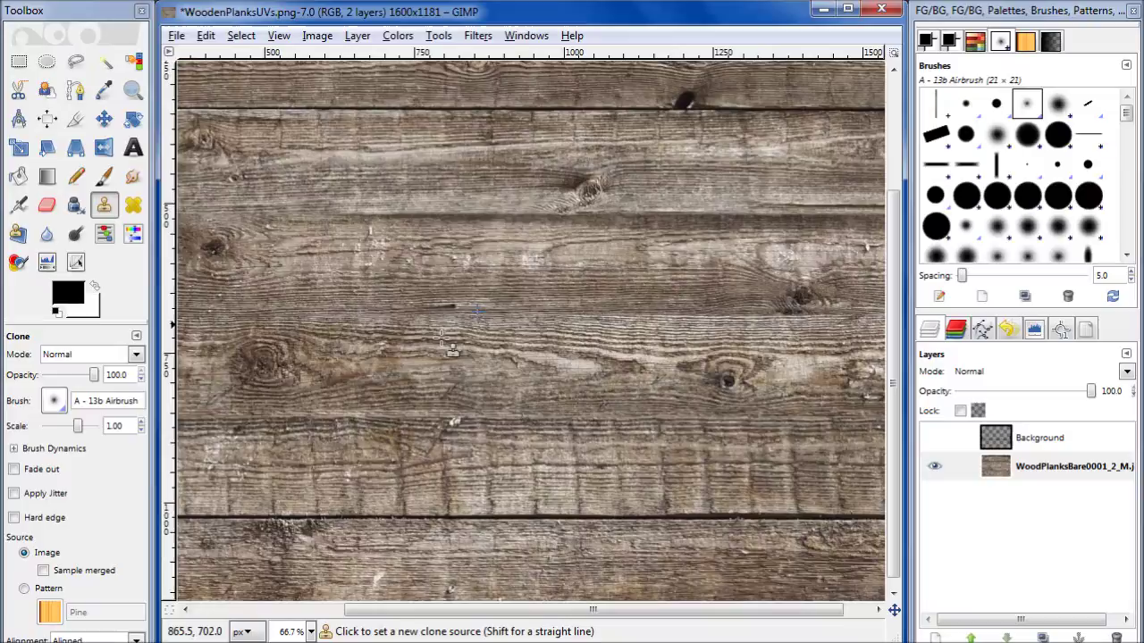
left_click_drag(375, 381, 646, 315)
scroll(539, 334, "down", 2, "ctrl")
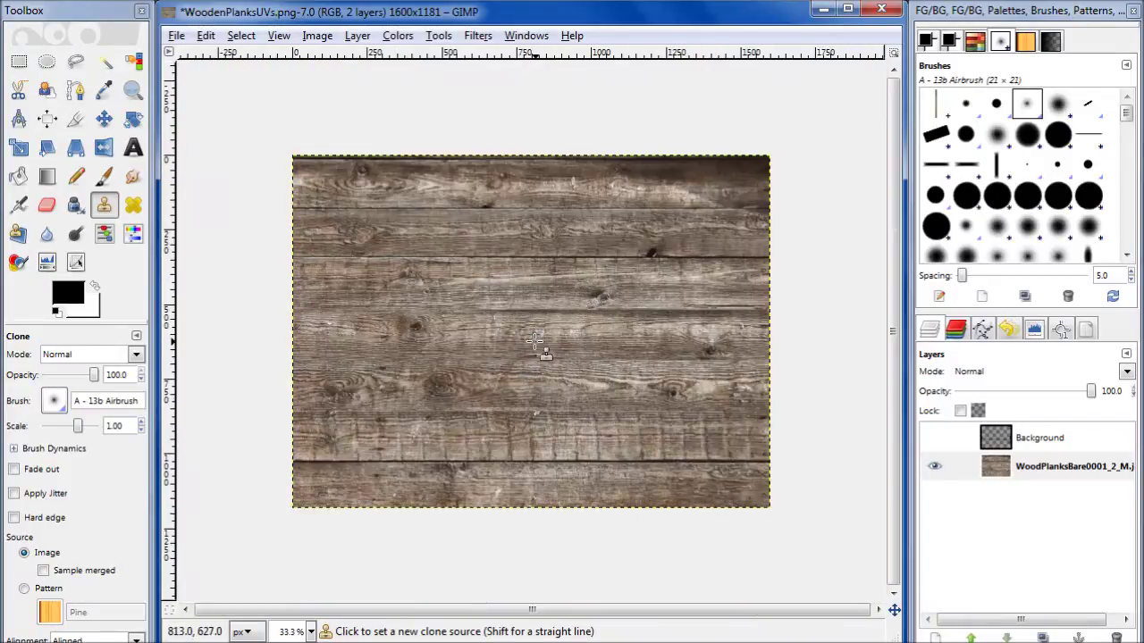
- Show the UV layout layer over the wood texture while keeping the WoodPlanksBare0001_2_M.jpg layer active
mouse_move(518, 333)
left_mouse_down()
mouse_move(395, 321)
mouse_move(609, 316)
left_mouse_up()
left_click_drag(695, 398, 653, 413)
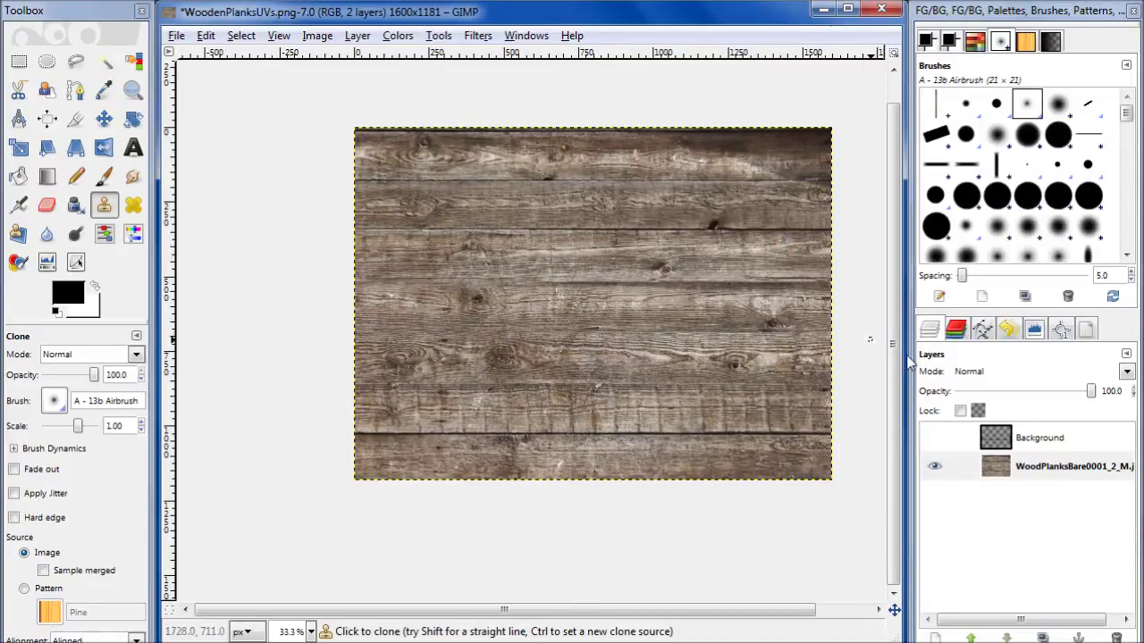
left_click(995, 465)
left_click(935, 440)
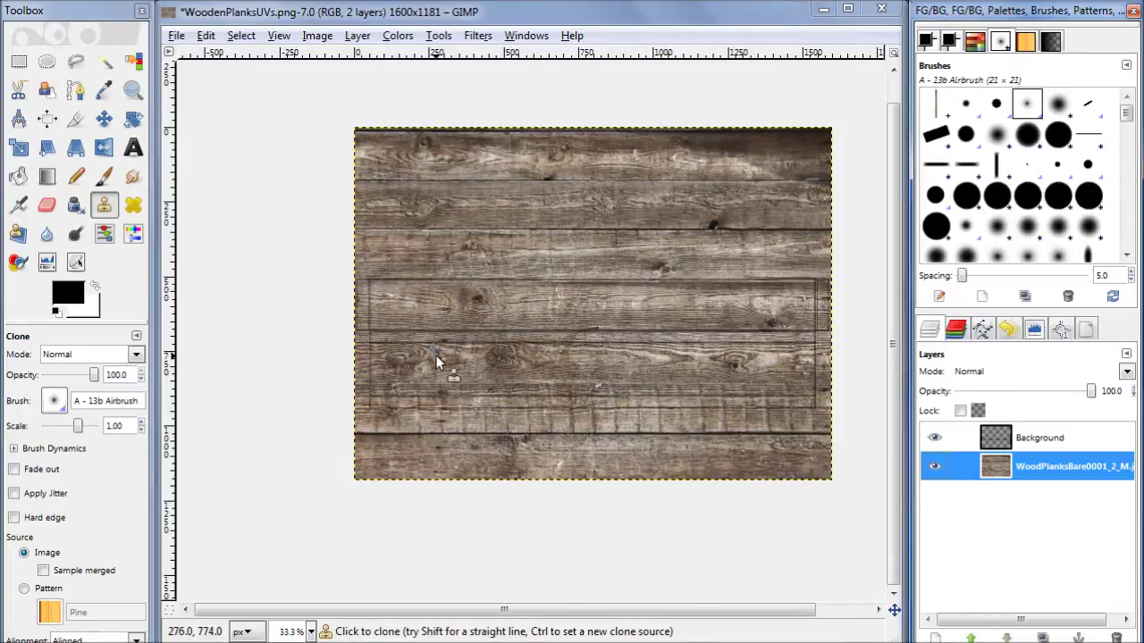
scroll(437, 355, "up", 1)
left_click_drag(531, 387, 428, 333)
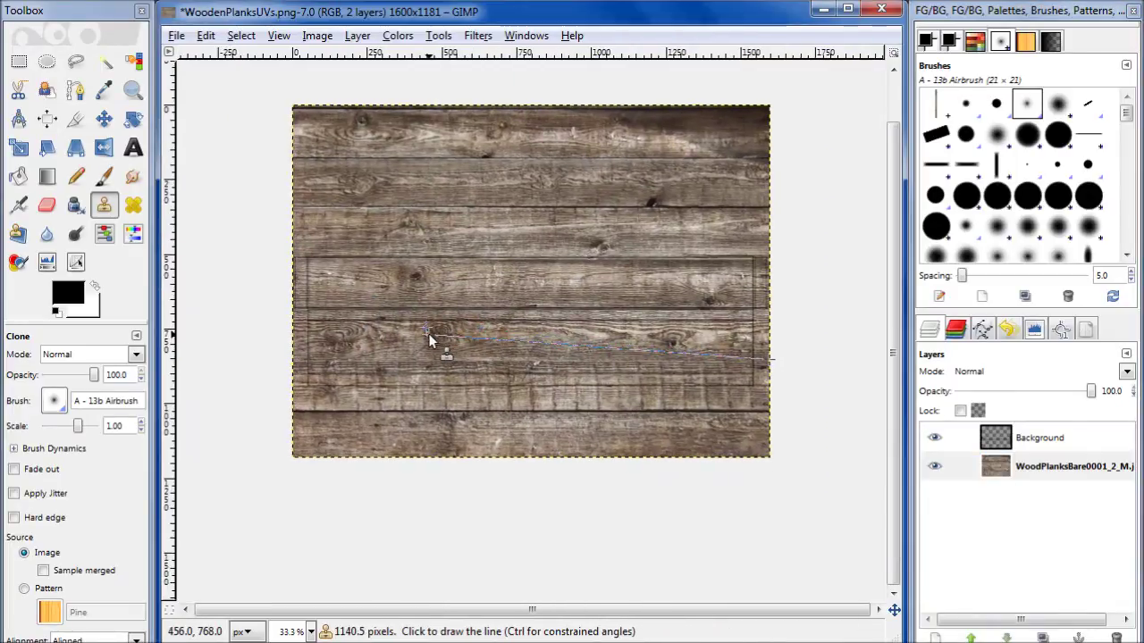
- Make a rectangular selection of about 1686 × 96 px across the full image width, covering the lower half of the third plank
left_click(18, 62)
scroll(322, 286, "up", 1, "ctrl")
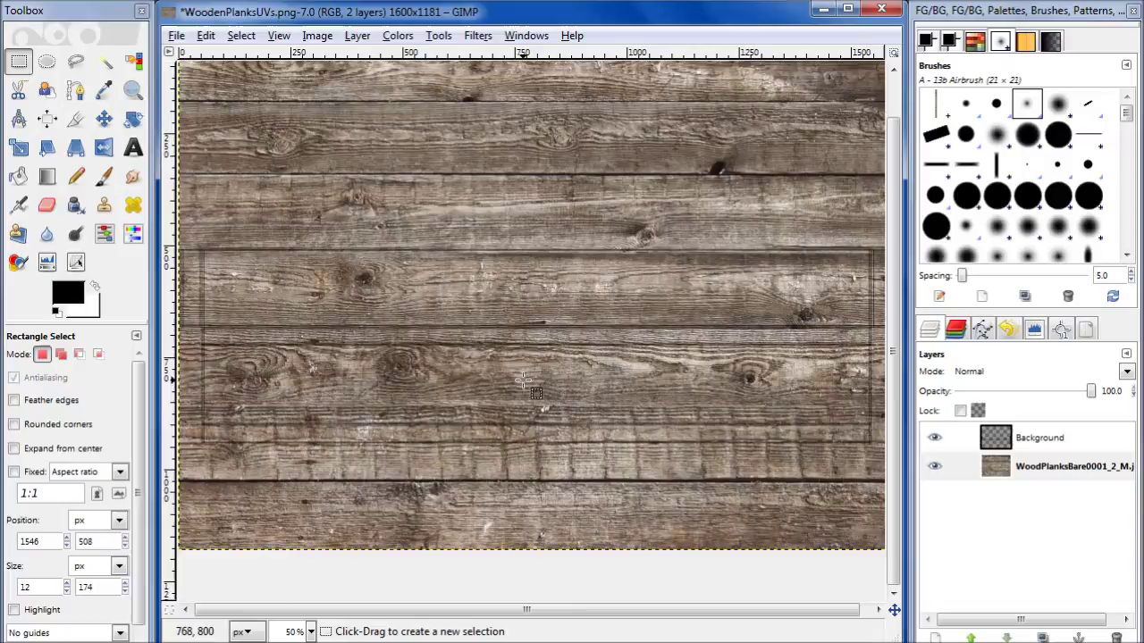
scroll(522, 371, "down", 1, "ctrl")
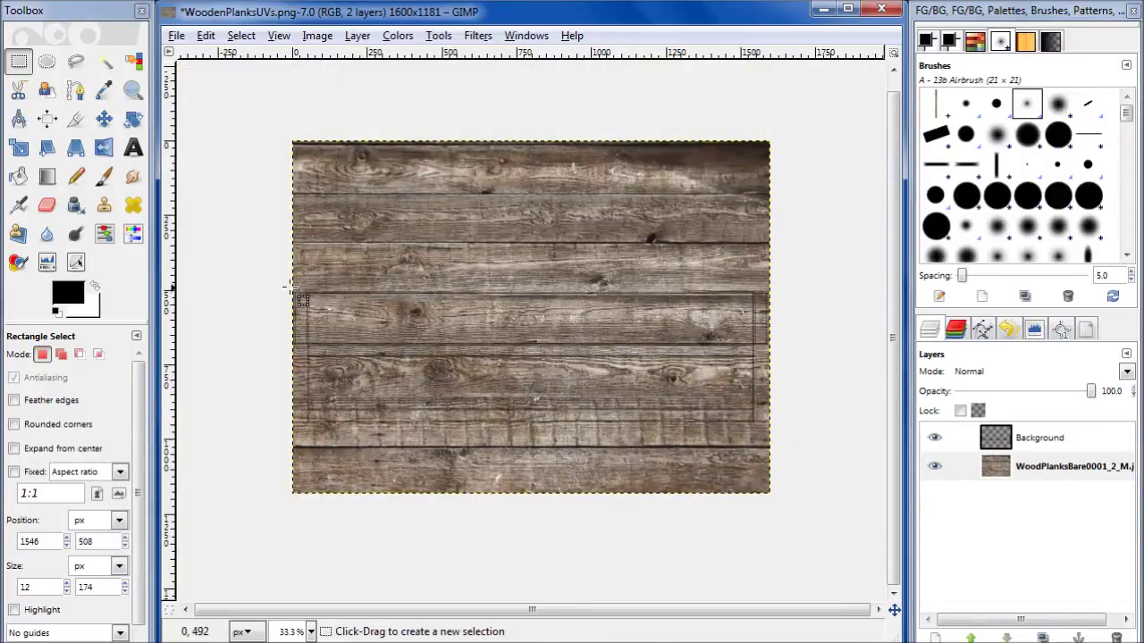
left_click_drag(290, 285, 786, 299)
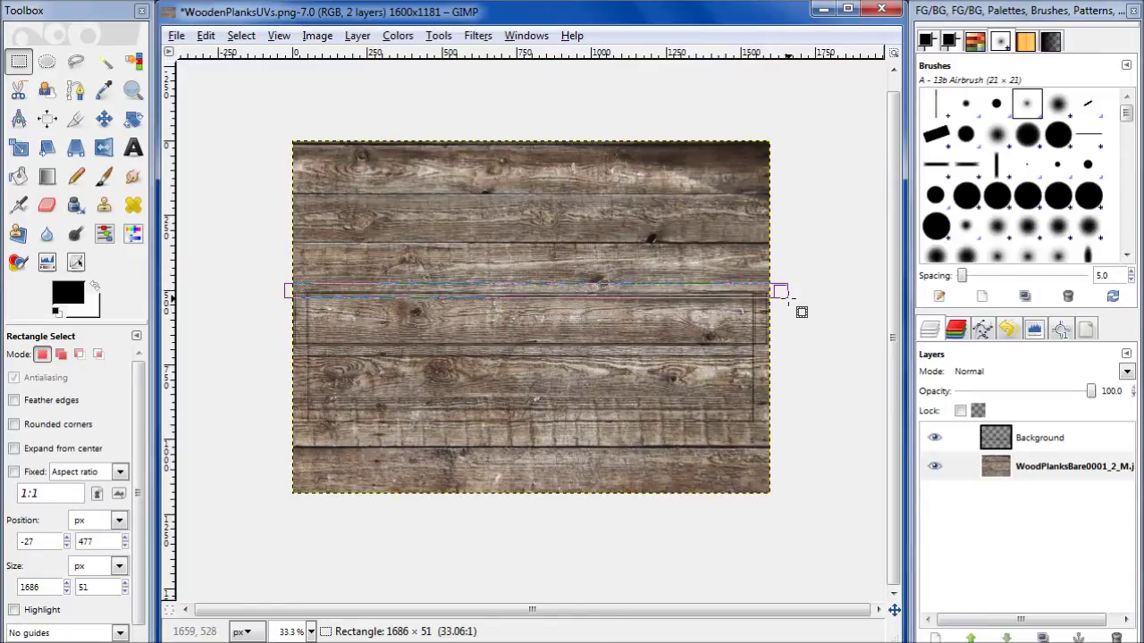
left_click_drag(788, 299, 787, 298)
left_click_drag(603, 289, 604, 288)
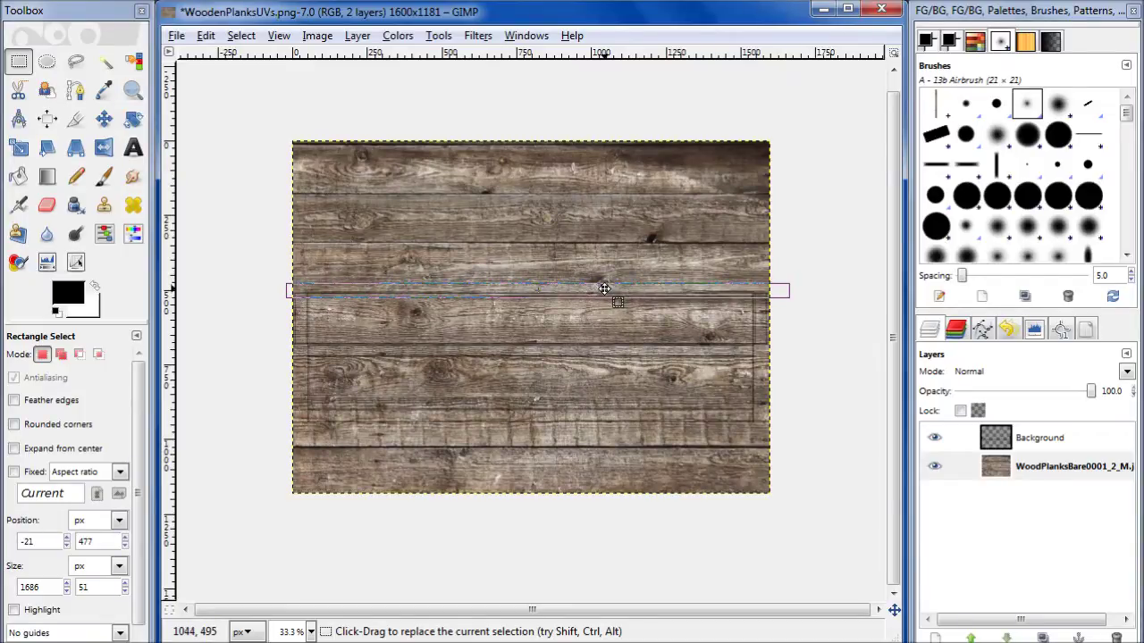
left_click_drag(599, 279, 603, 271)
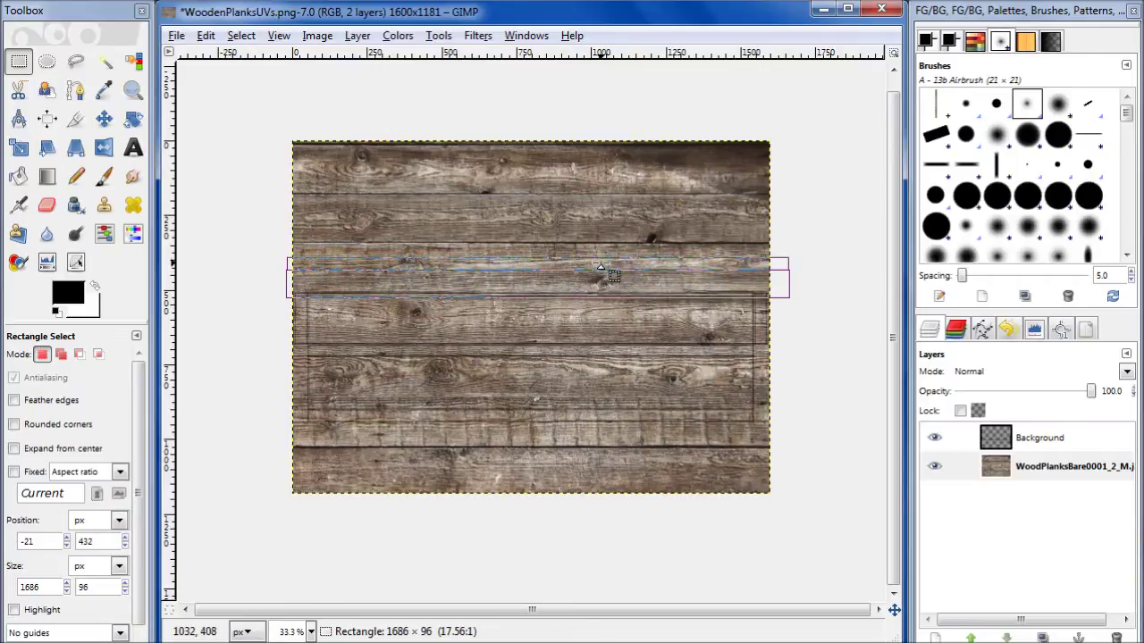
scroll(555, 324, "up", 2)
left_click_drag(441, 320, 743, 362)
scroll(744, 363, "down", 1)
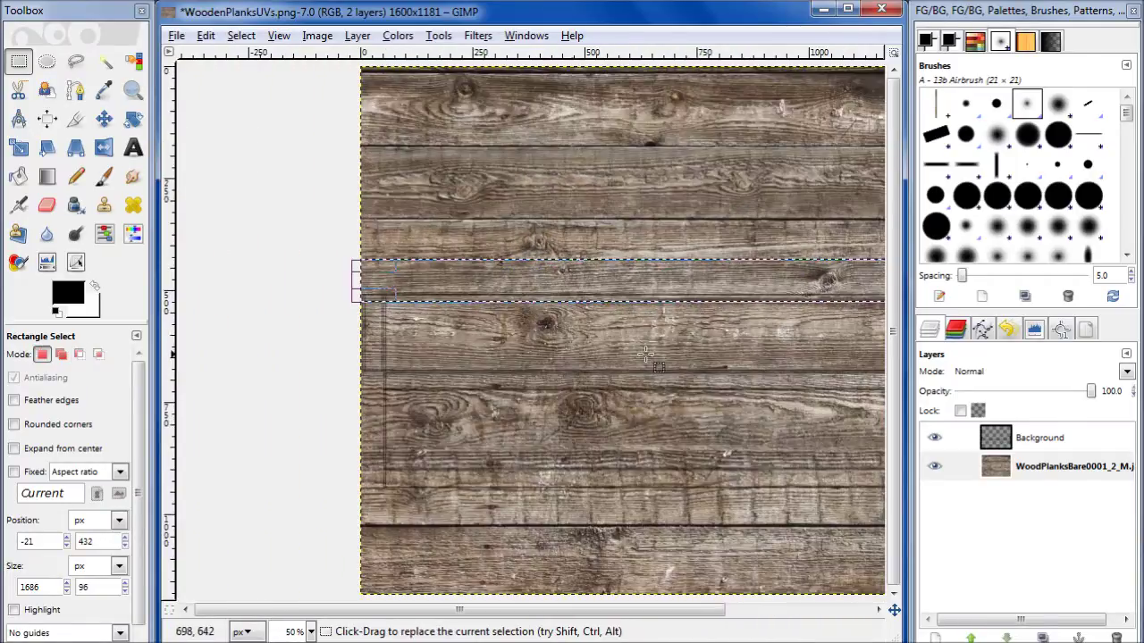
- Copy the selected strip of wood and paste it as a floating selection
left_click(508, 279)
key("ctrl")
key("ctrl+c")
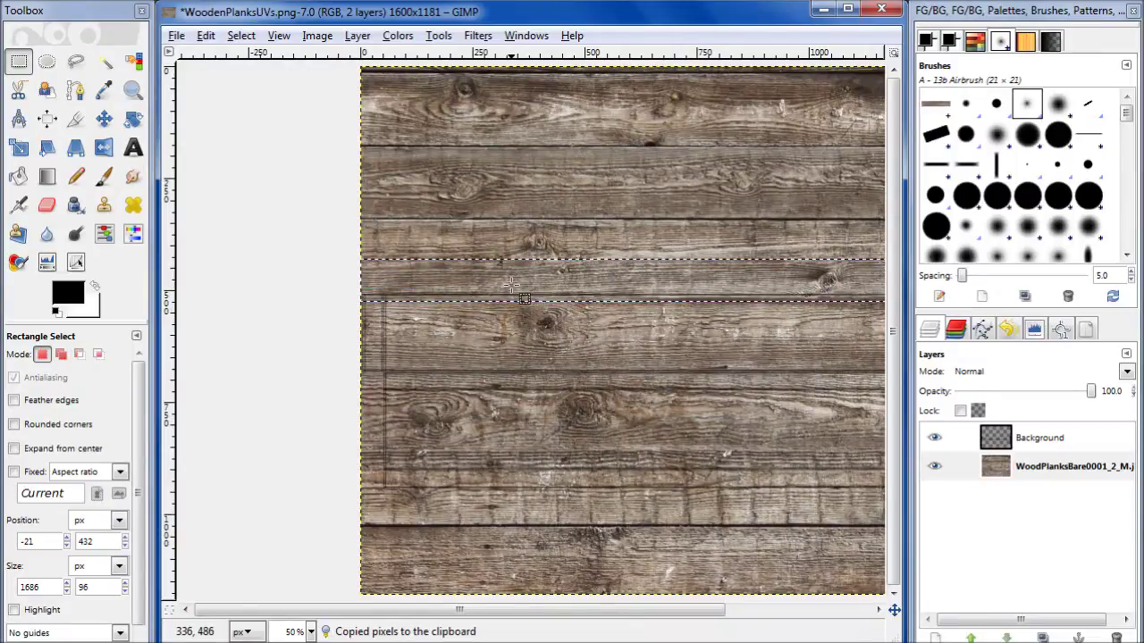
key("ctrl+v")
left_click_drag(610, 326, 444, 316)
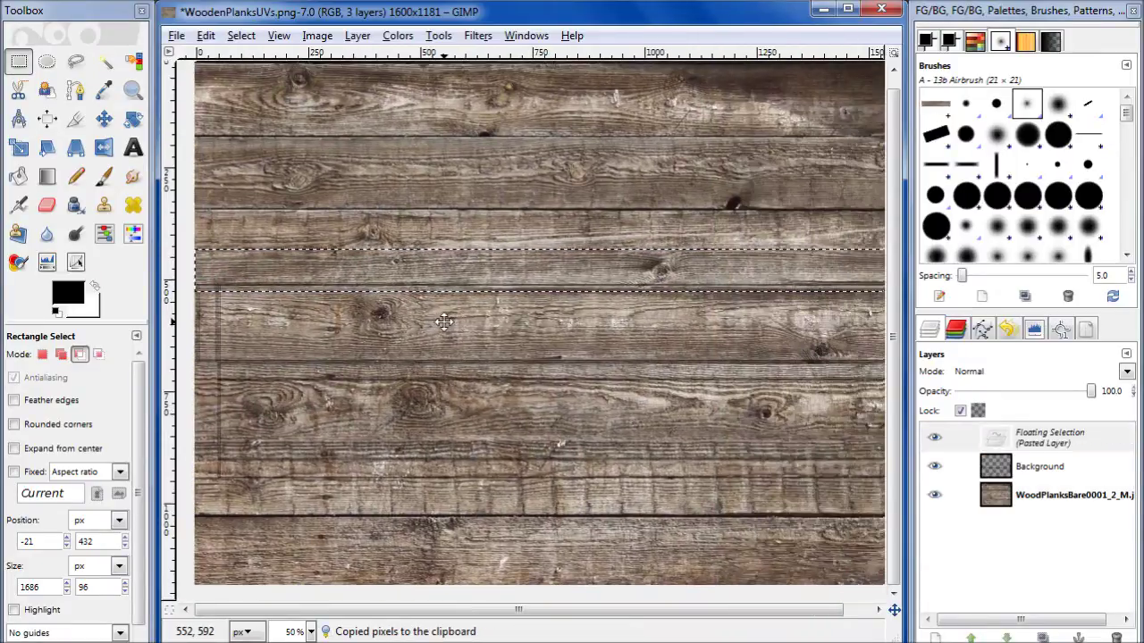
- Move the pasted strip down onto the dark seam above the bottom plank, flush with the image's left edge
left_click(104, 118)
scroll(473, 326, "down", 1)
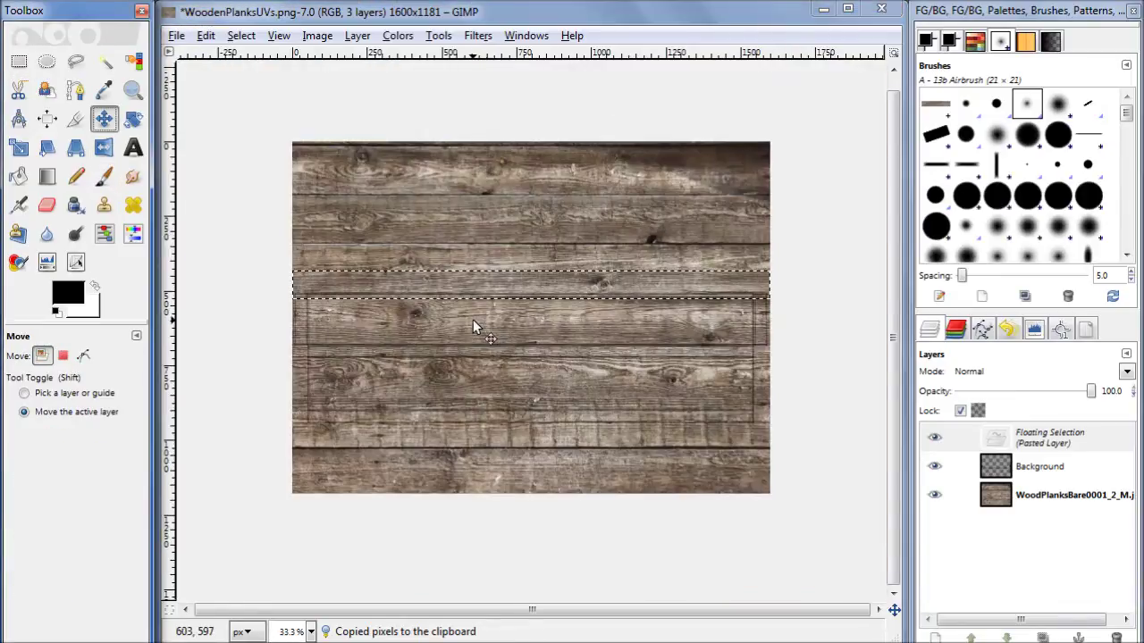
left_click_drag(457, 295, 458, 433)
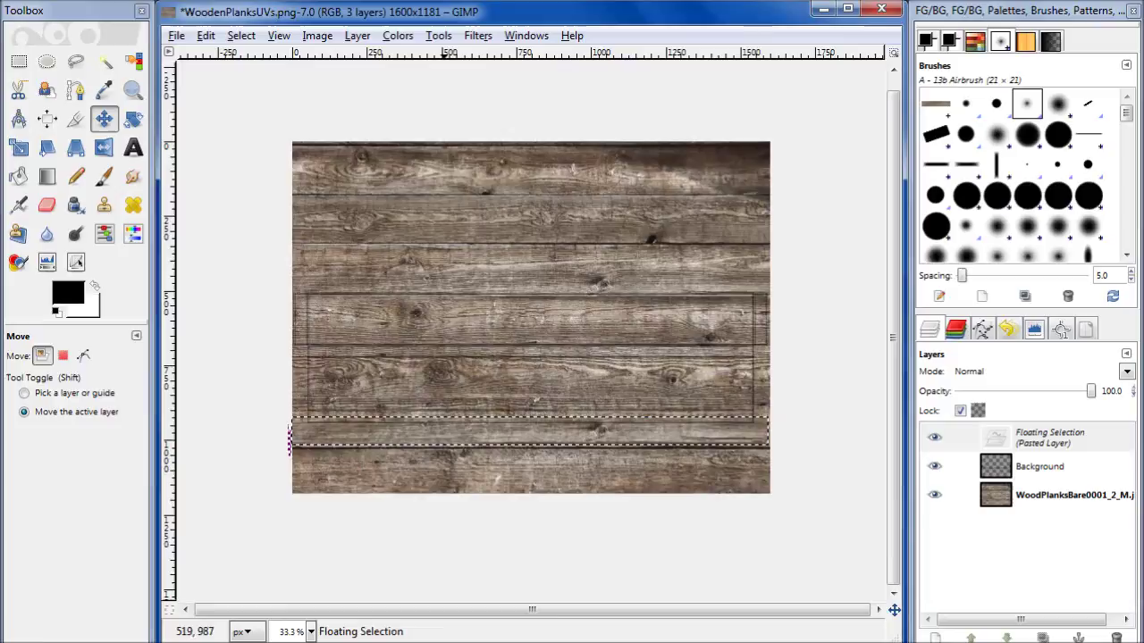
scroll(356, 499, "up", 2)
scroll(357, 499, "up", 2)
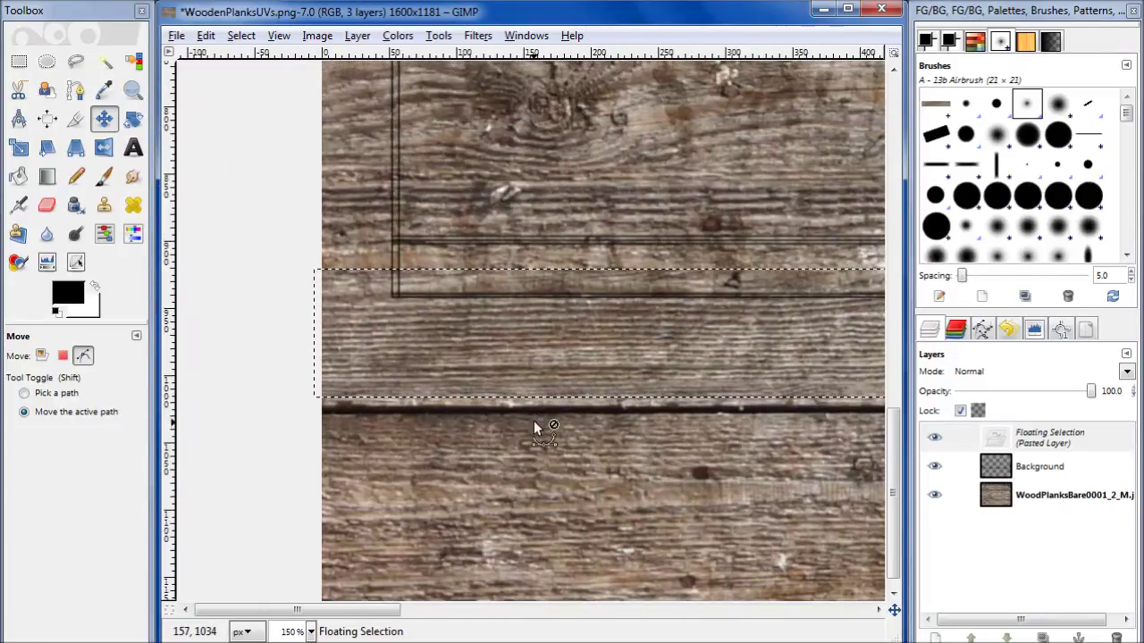
left_click_drag(478, 339, 487, 352)
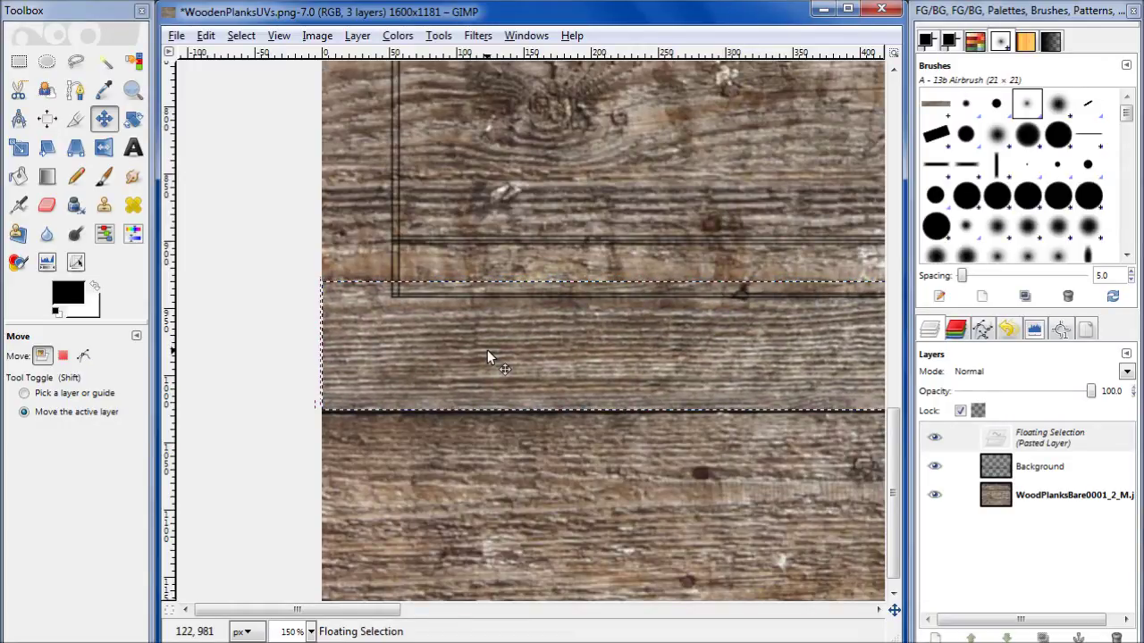
- Flip the floating strip vertically where it sits above the bottom plank
left_click(103, 147)
left_click(34, 411)
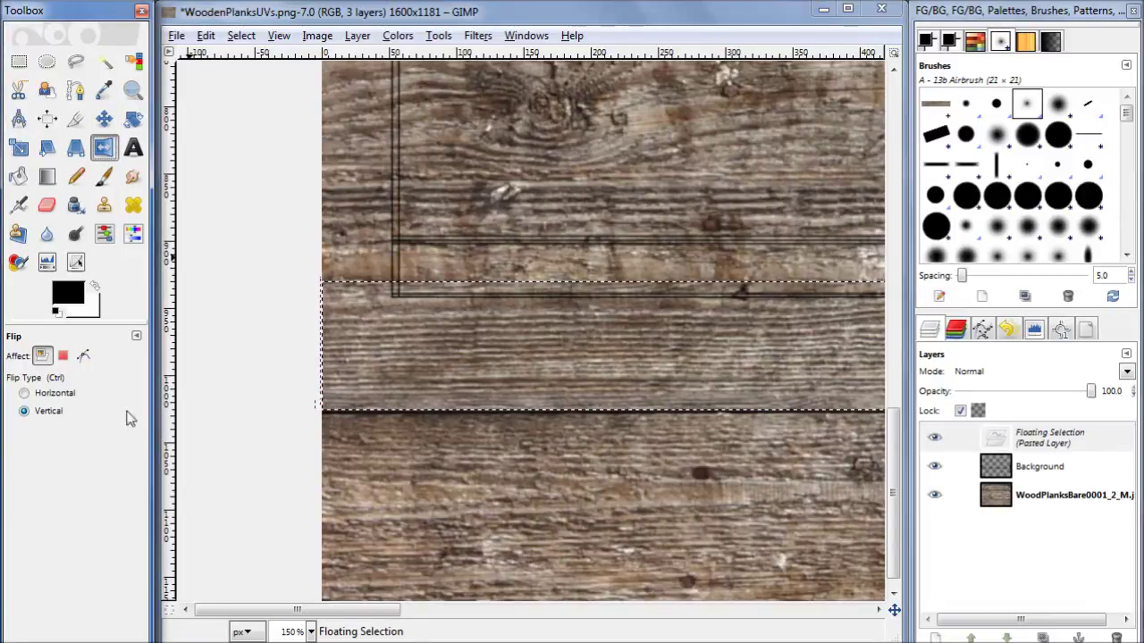
left_click(521, 368)
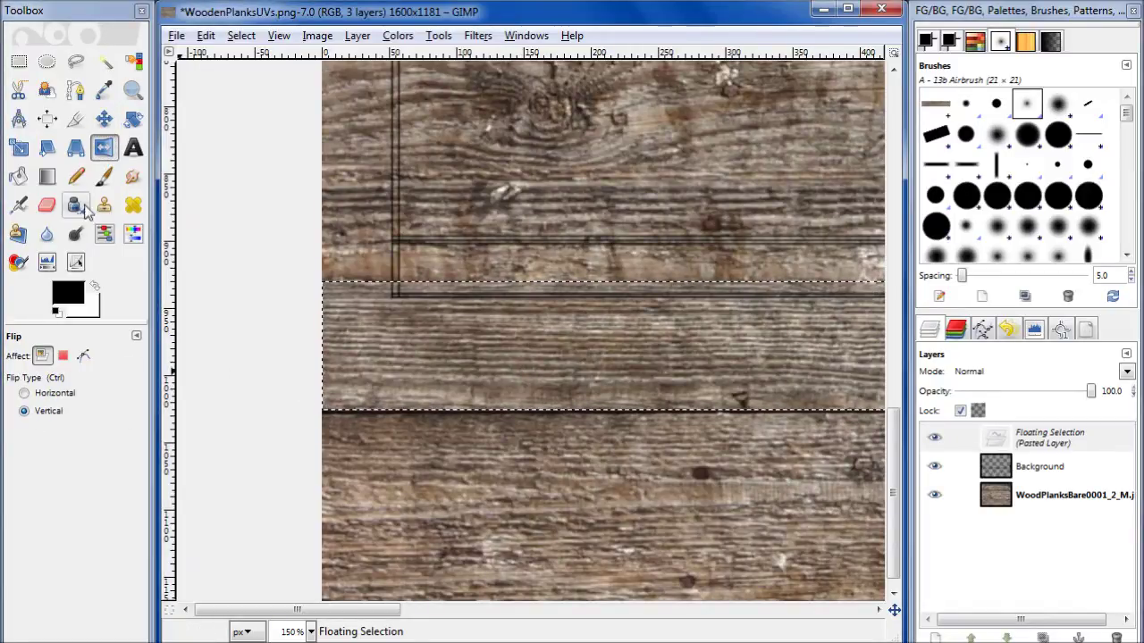
scroll(645, 416, "down", 2, "ctrl")
left_click_drag(641, 394, 275, 347)
left_click_drag(361, 329, 380, 548)
scroll(529, 416, "down", 2, "ctrl")
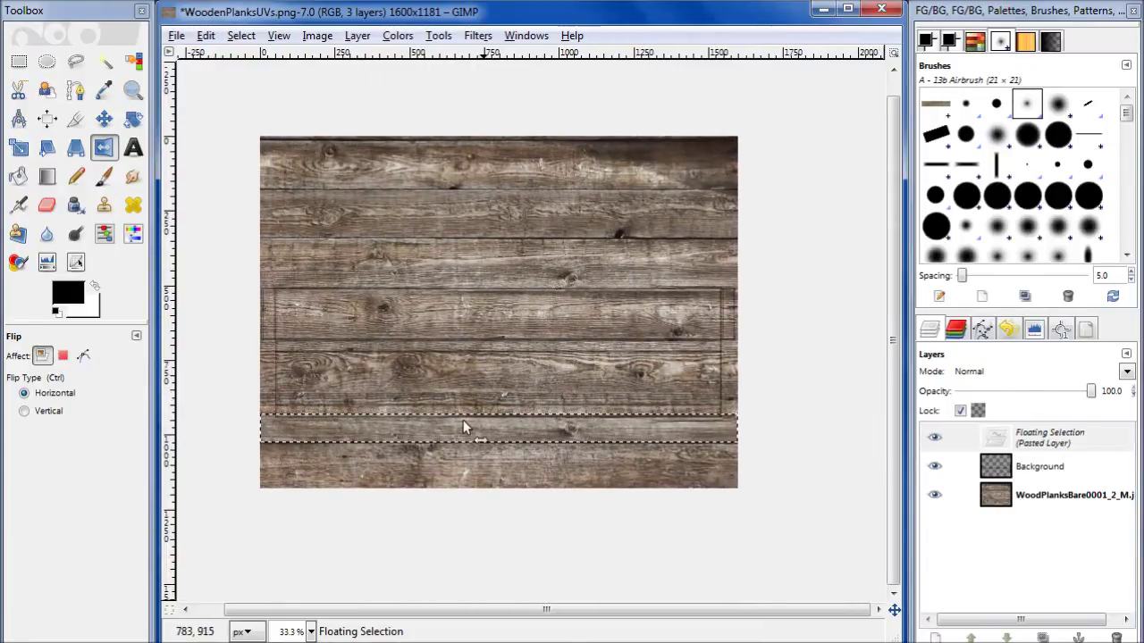
left_click_drag(547, 287, 606, 237)
left_click_drag(593, 360, 680, 312)
scroll(538, 373, "up", 2, "ctrl")
left_click_drag(306, 292, 269, 362)
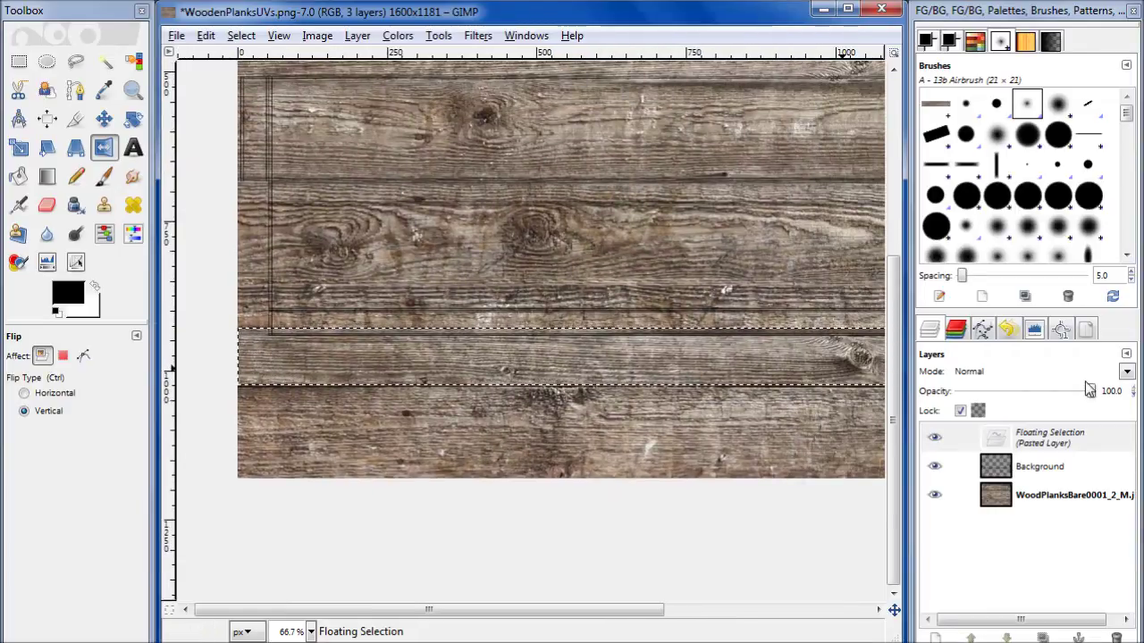
- Anchor the floating strip to the wood layer and hide the UV layout layer
left_click(1078, 636)
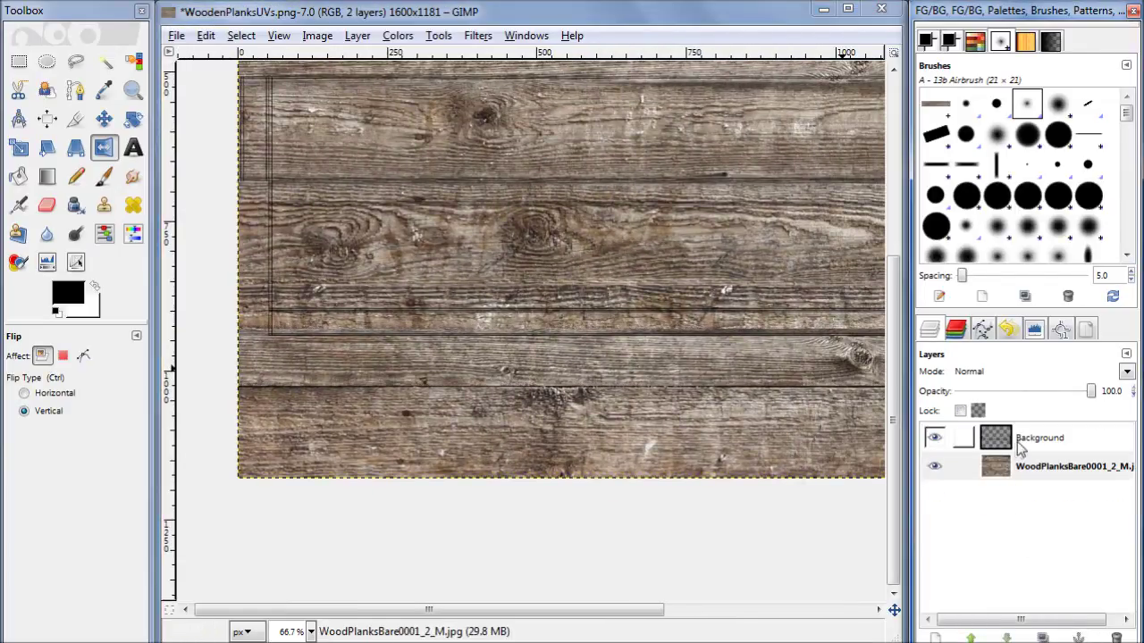
left_click(934, 438)
left_click_drag(454, 388, 489, 384)
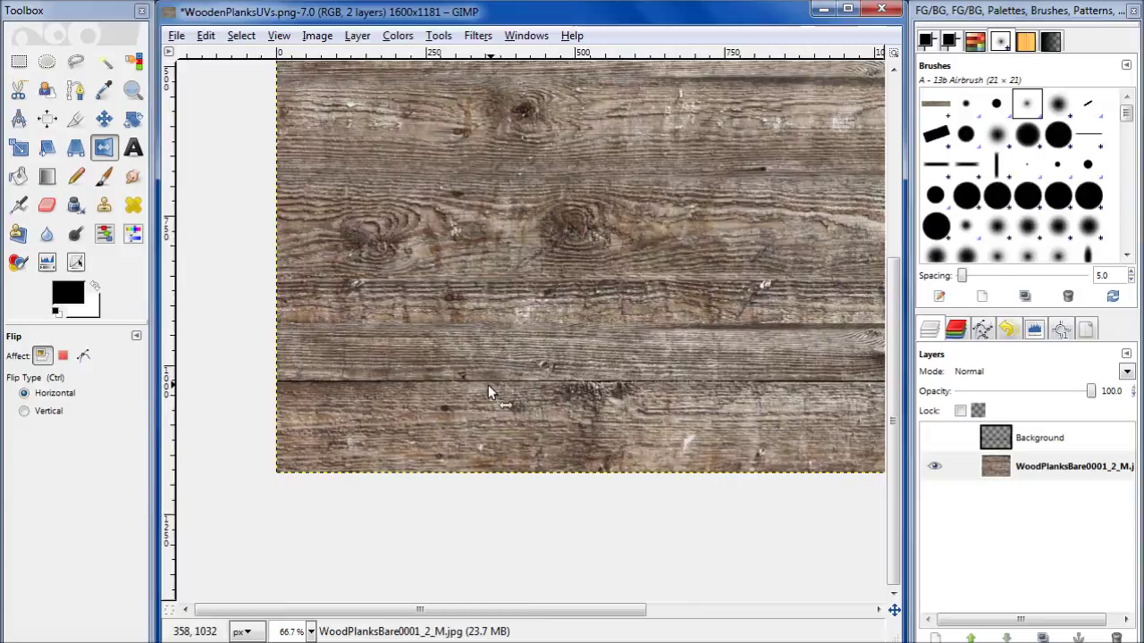
- Clone wood sampled higher up in a straight line over the seam along the strip's upper edge, and touch up its right end
left_click(103, 205)
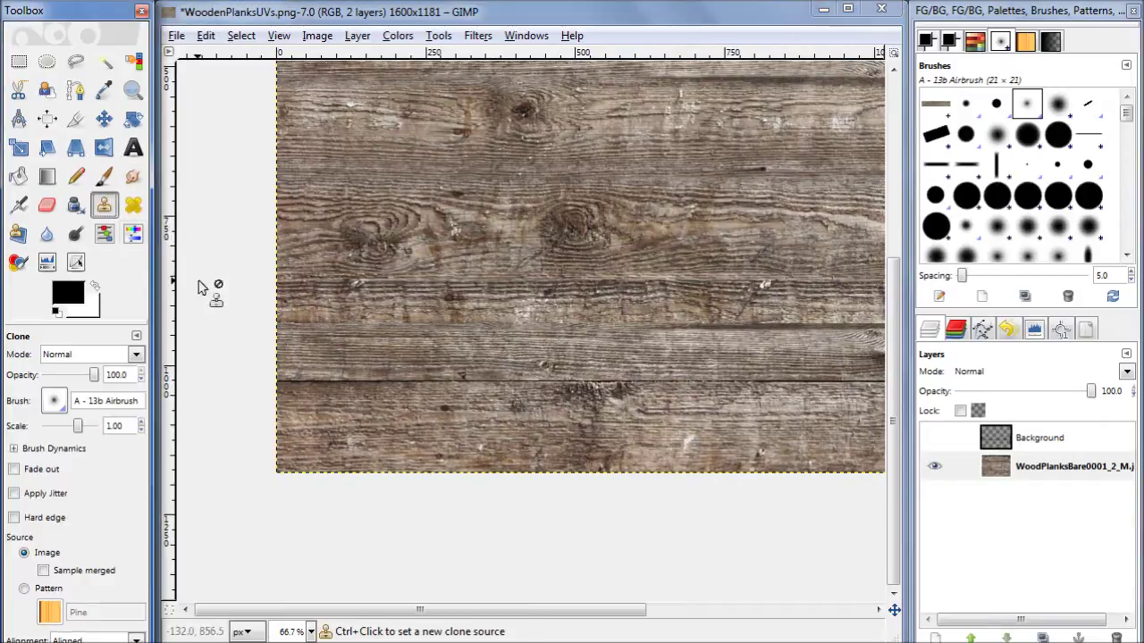
left_click(132, 206)
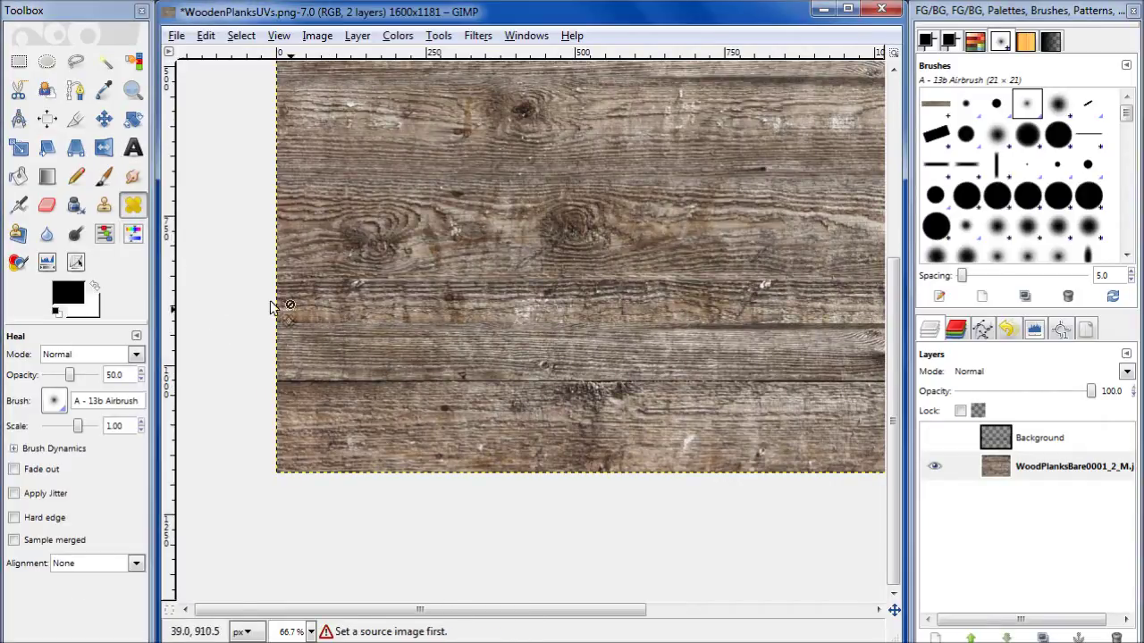
key("c")
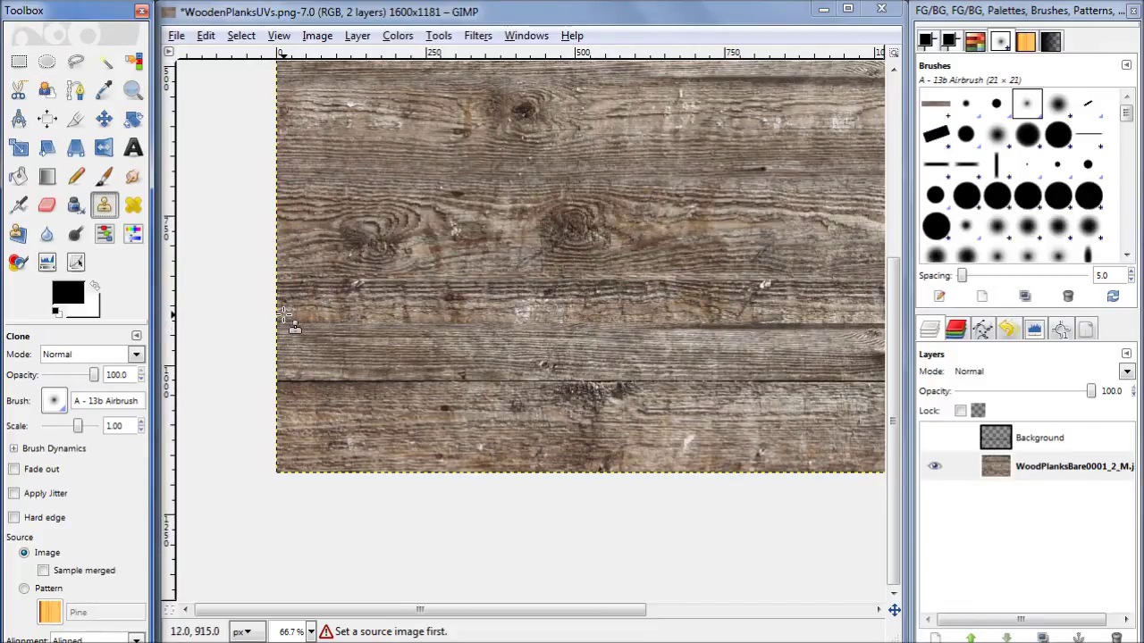
key("ctrl")
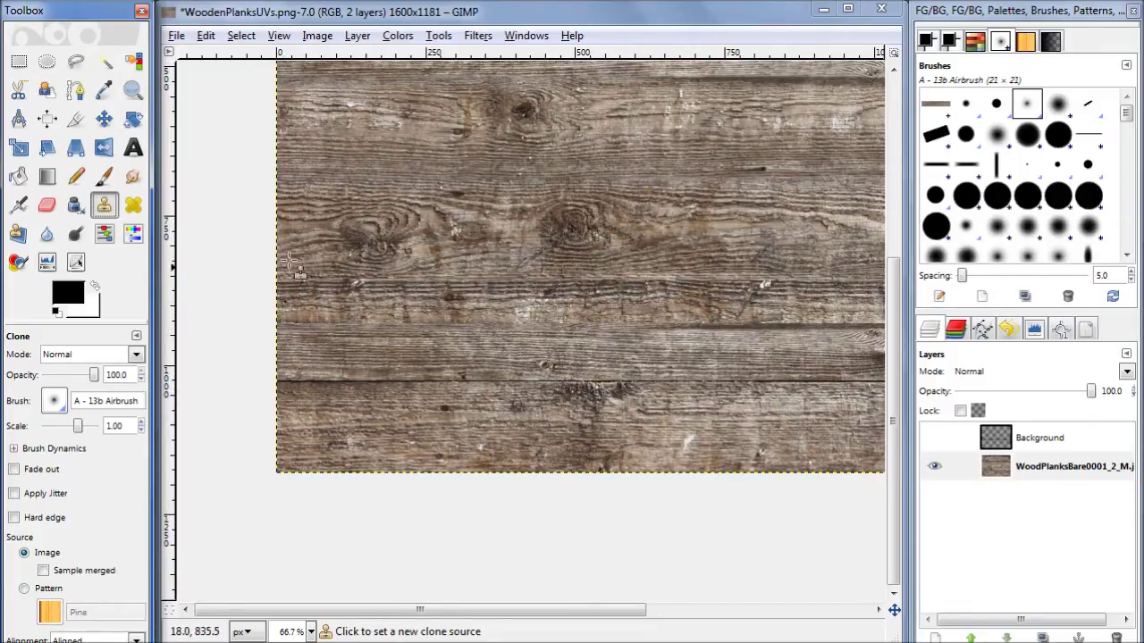
left_click(288, 191, "ctrl")
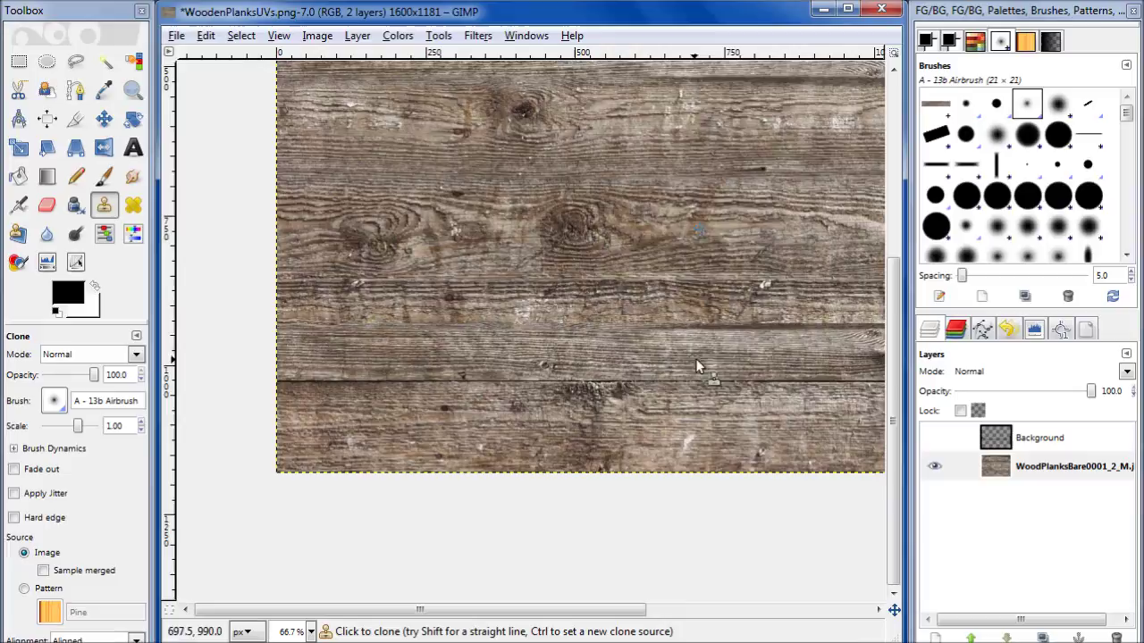
left_click_drag(717, 363, 218, 386)
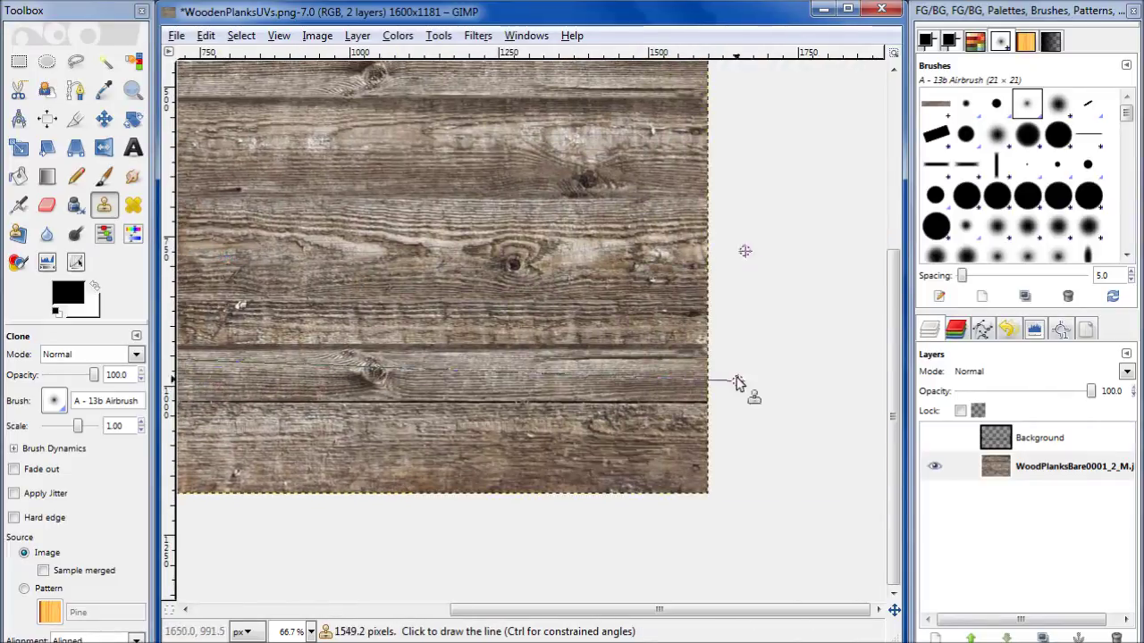
left_click(706, 349, "shift")
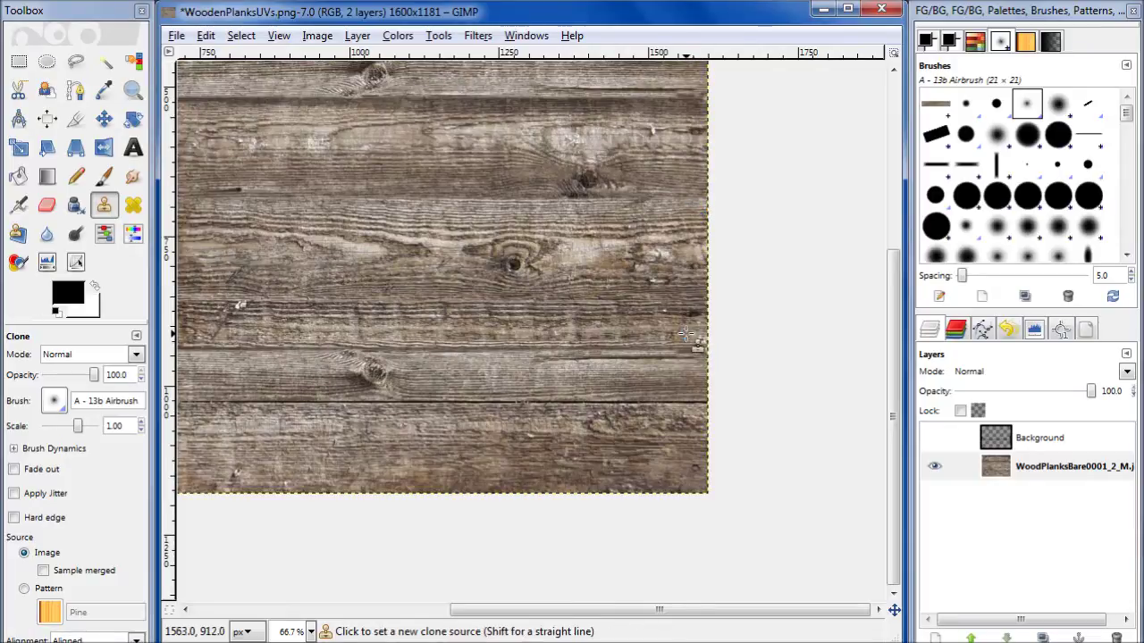
left_click(684, 336, "ctrl")
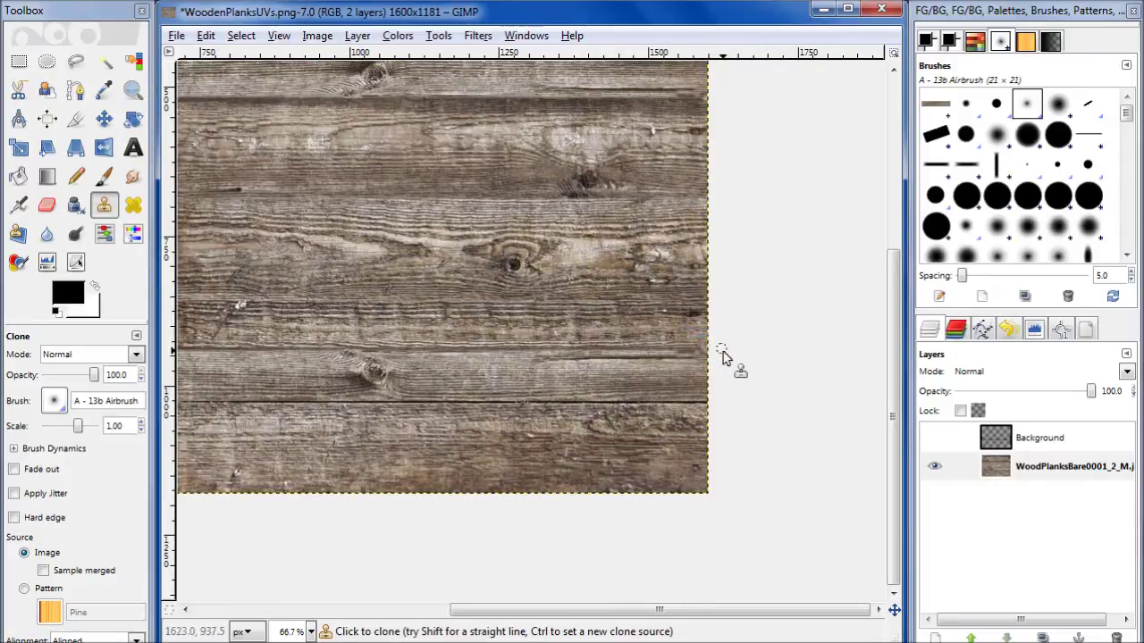
scroll(686, 392, "left", 10)
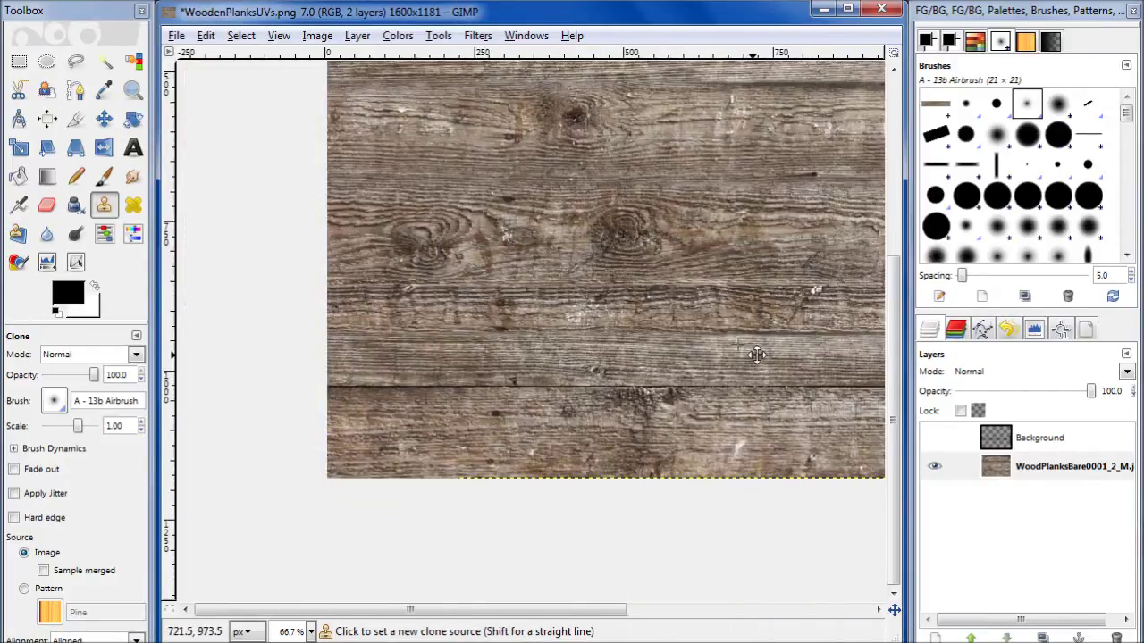
scroll(680, 375, "up", 5)
scroll(679, 376, "down", 3, "ctrl")
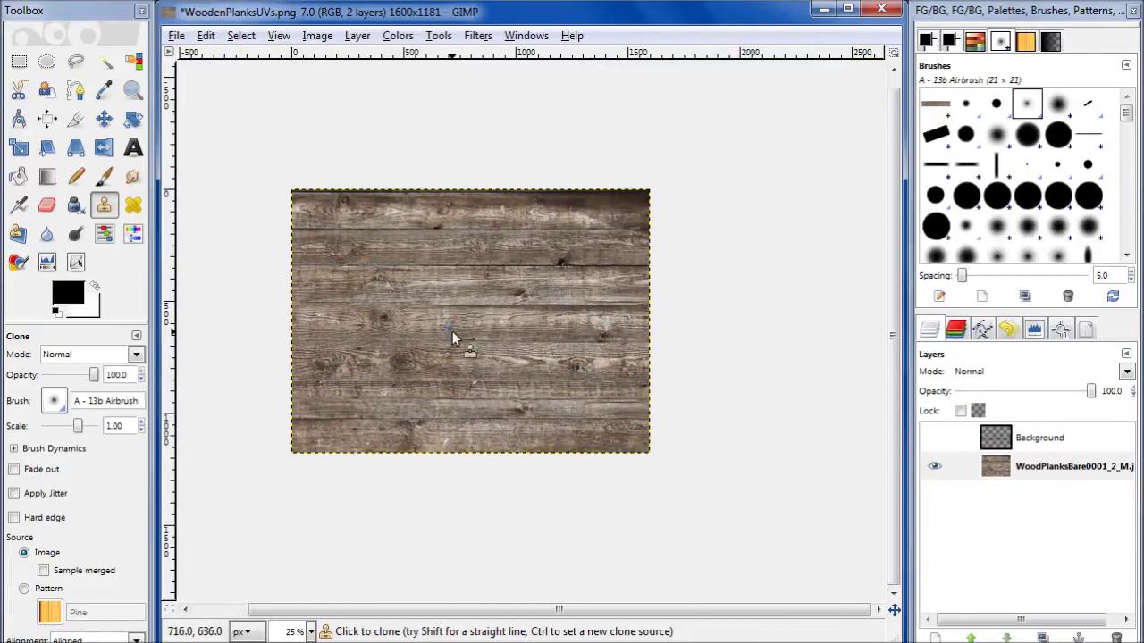
scroll(476, 382, "up", 1, "ctrl")
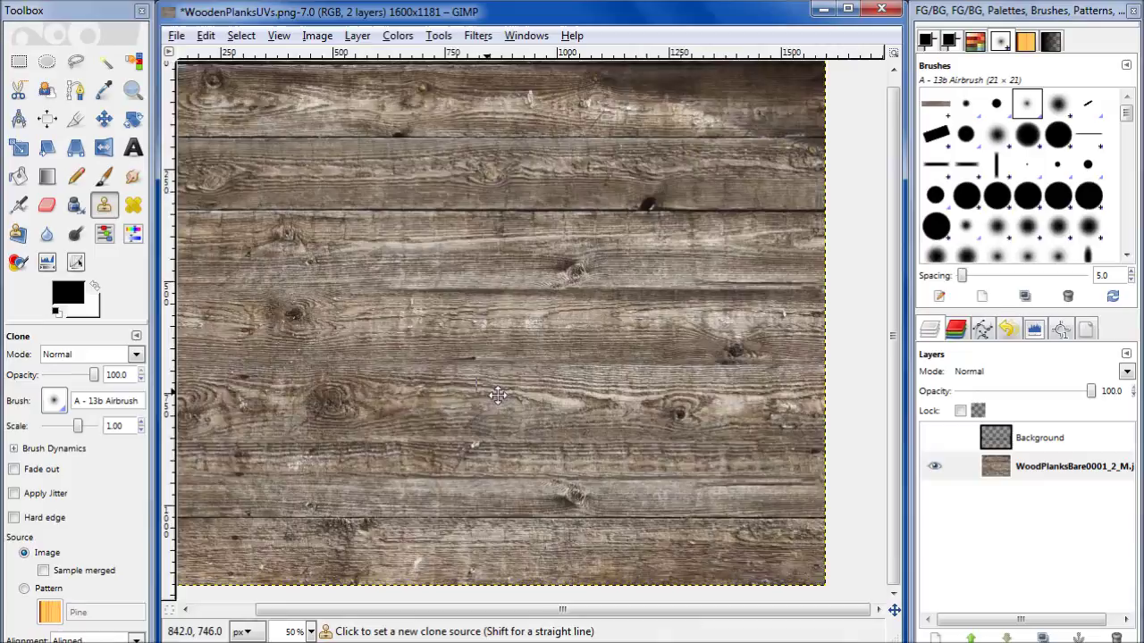
scroll(544, 410, "down", 1)
left_click_drag(497, 395, 509, 356)
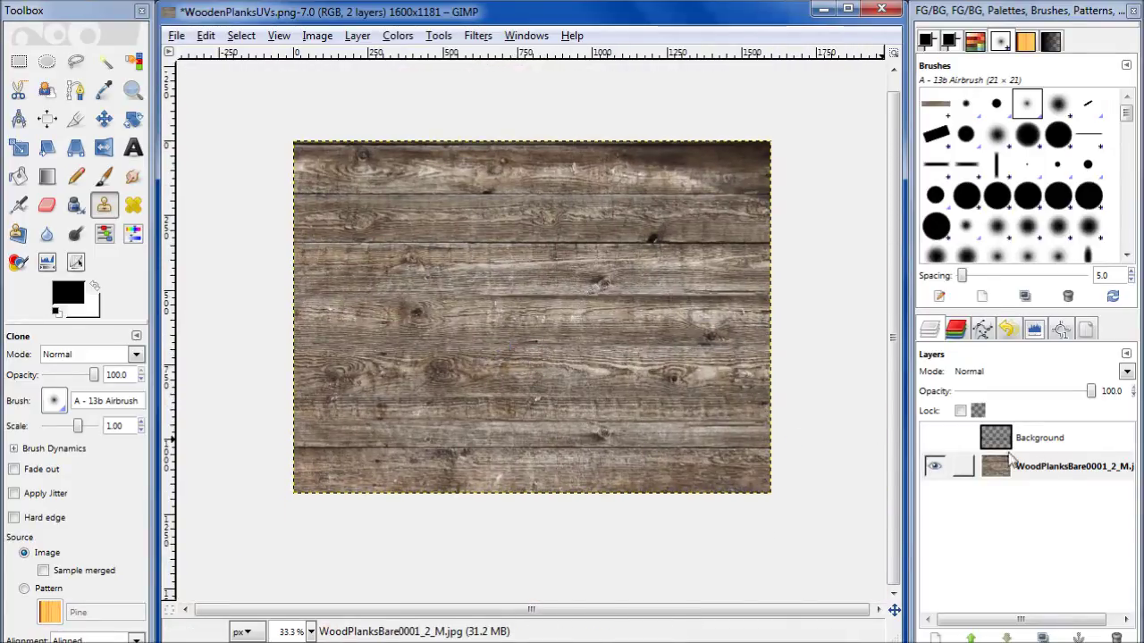
- Open WoodEnds0070_1_M.jpg from the textures folder and move its window clear of the toolbox
left_click(177, 36)
left_click(187, 93)
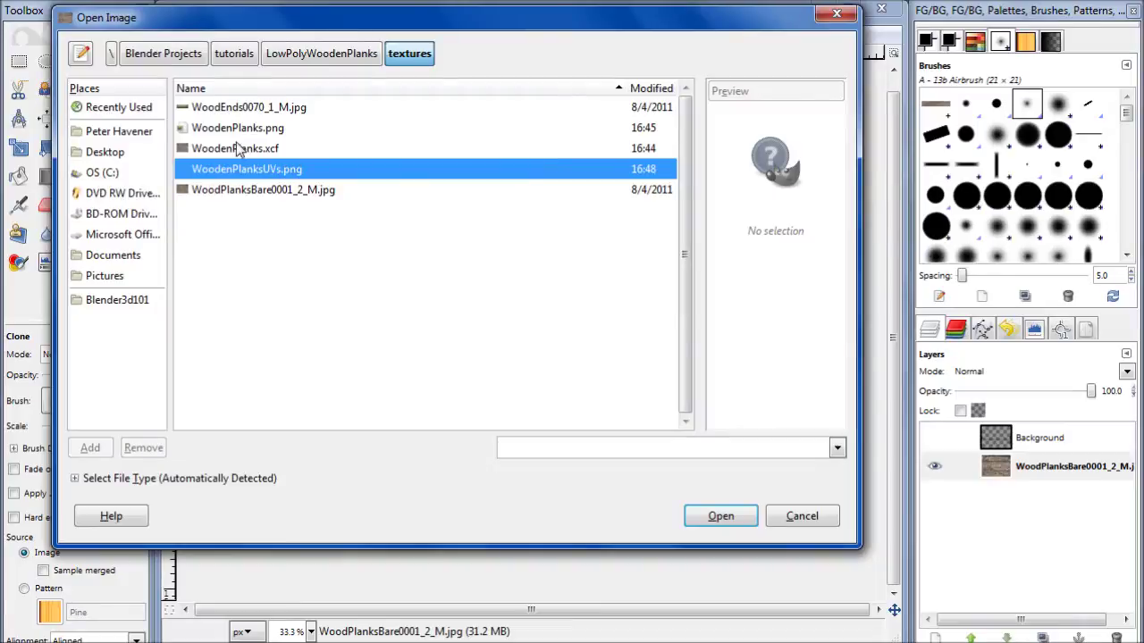
left_click(234, 109)
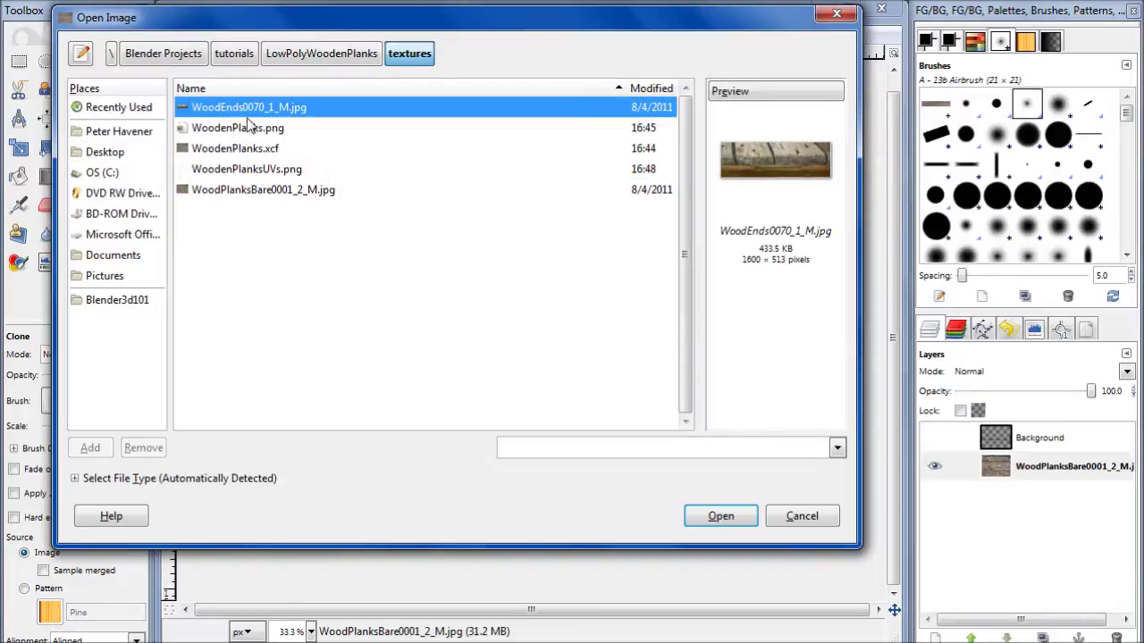
left_click(725, 517)
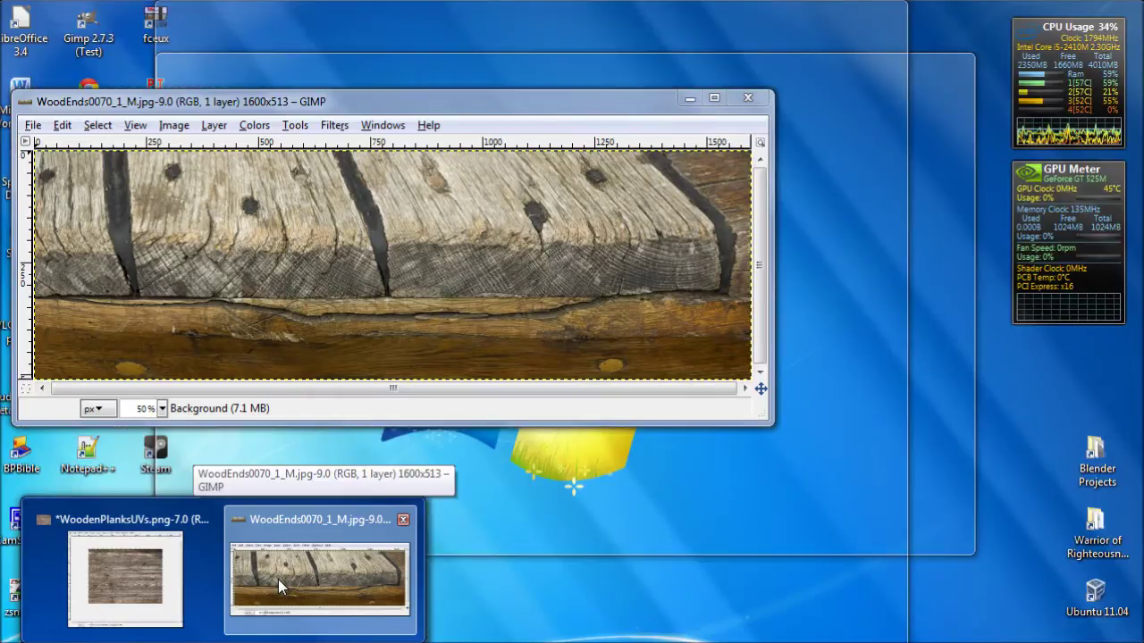
left_click(278, 579)
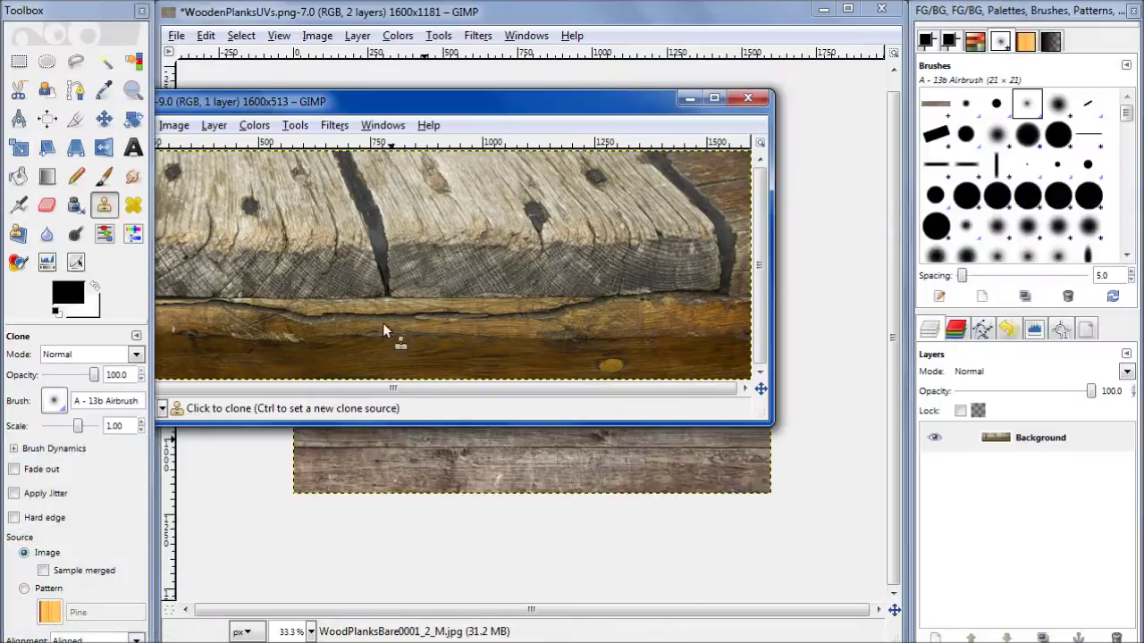
left_click_drag(309, 100, 483, 93)
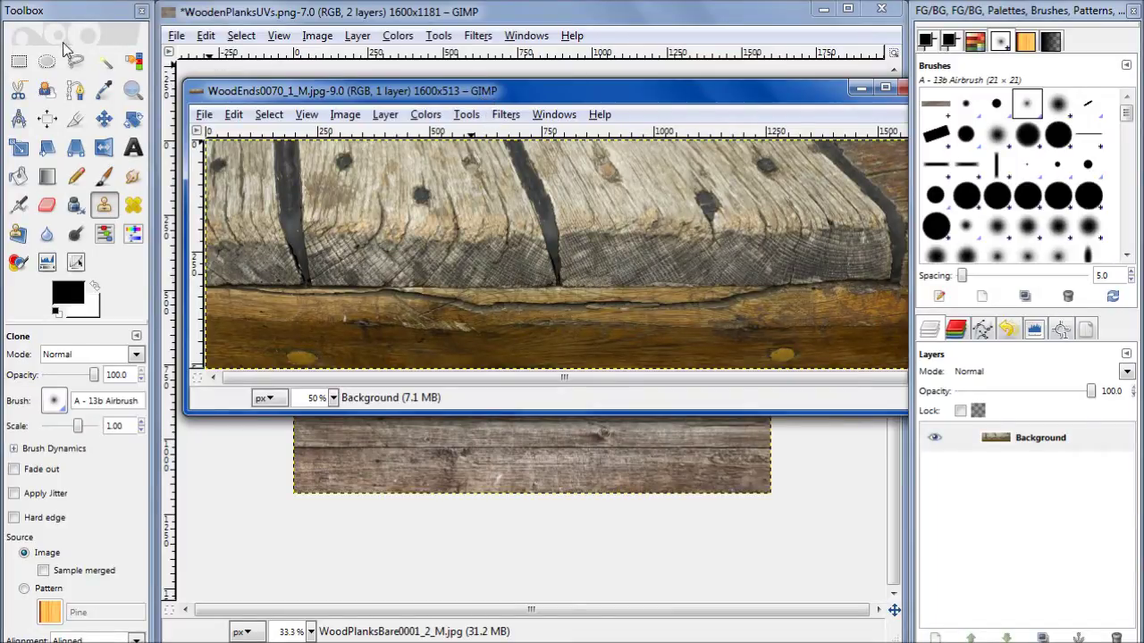
- Copy a rectangle about 502 × 138 px from the second board's end grain and paste it into the WoodenPlanksUVs image
left_click(19, 62)
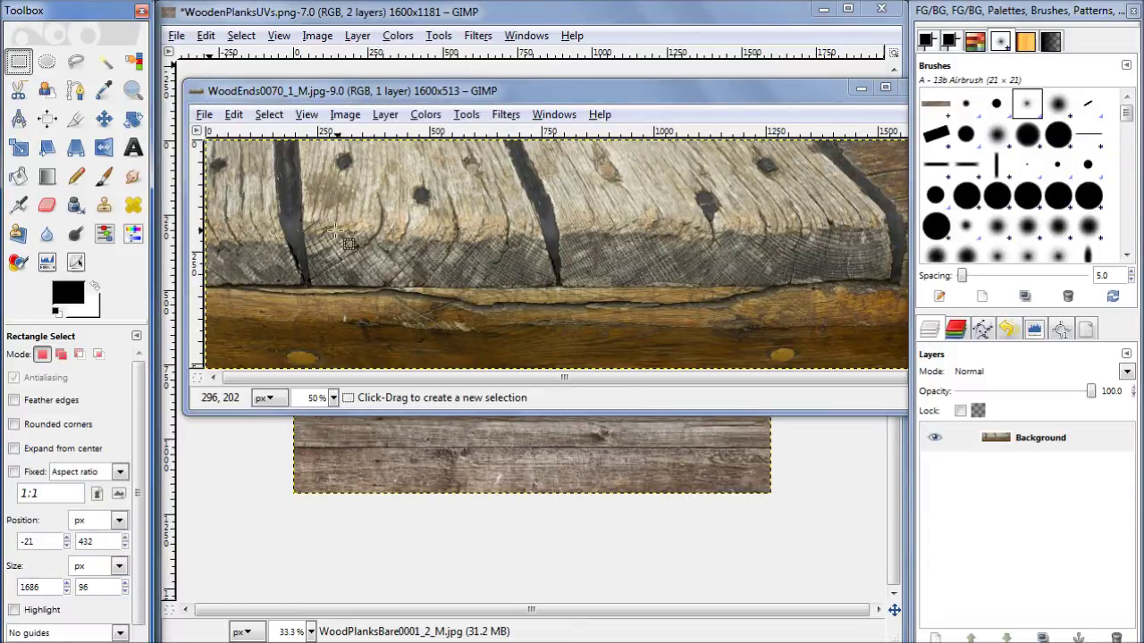
left_click_drag(311, 223, 536, 284)
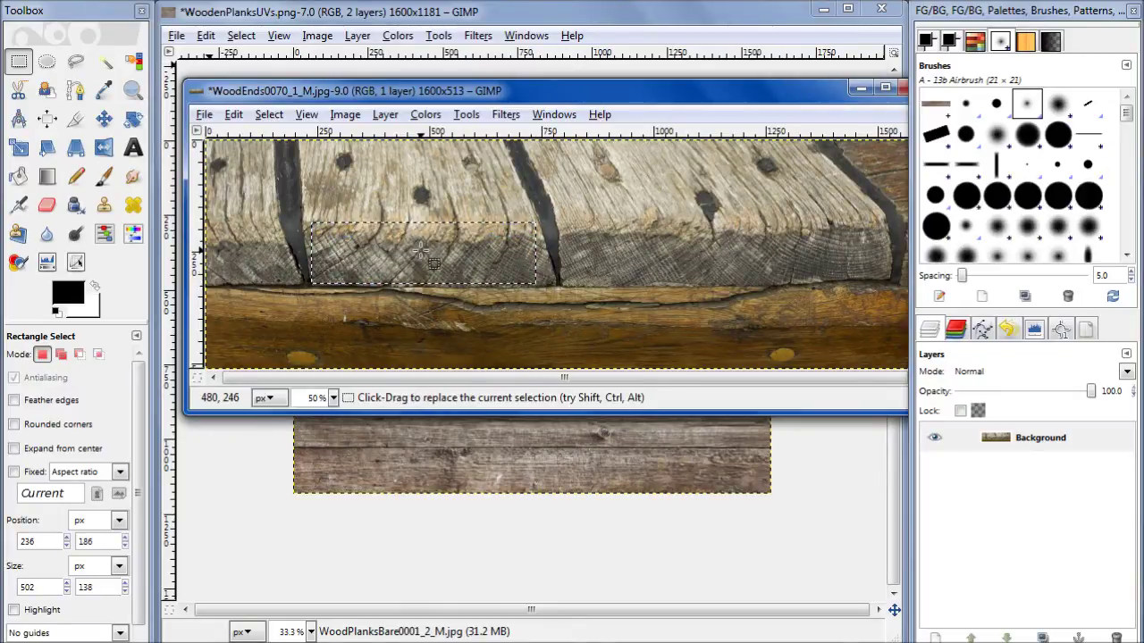
key("ctrl+c")
left_click(860, 88)
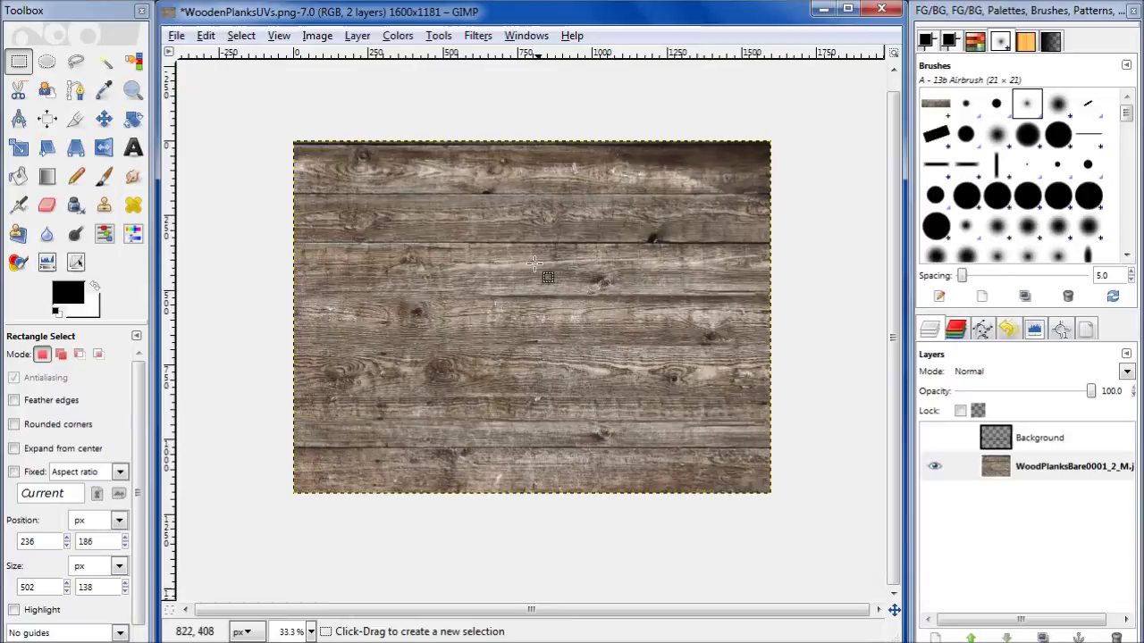
key("ctrl+v")
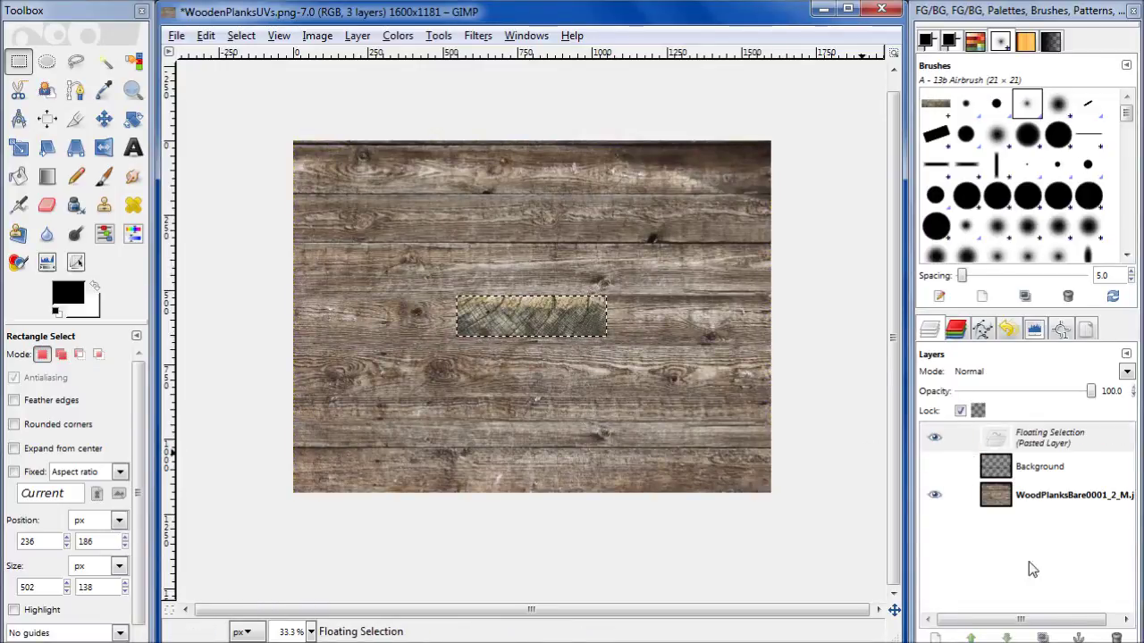
- Rotate the pasted end-grain strip by -90 degrees so it stands upright
left_click(132, 121)
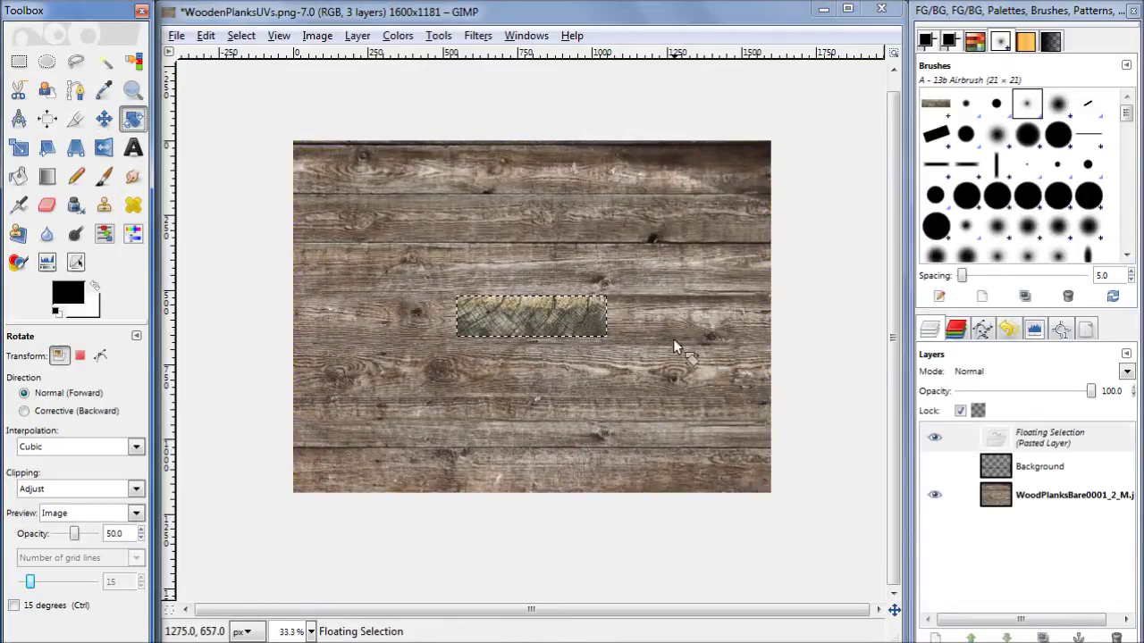
left_click_drag(590, 335, 534, 247)
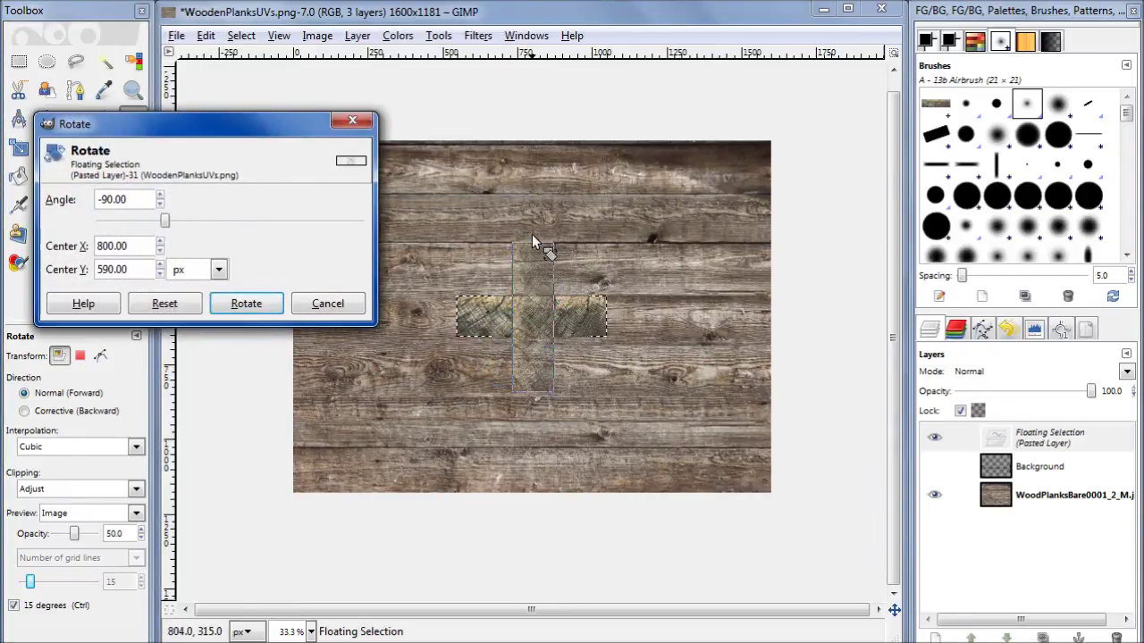
left_click(254, 305)
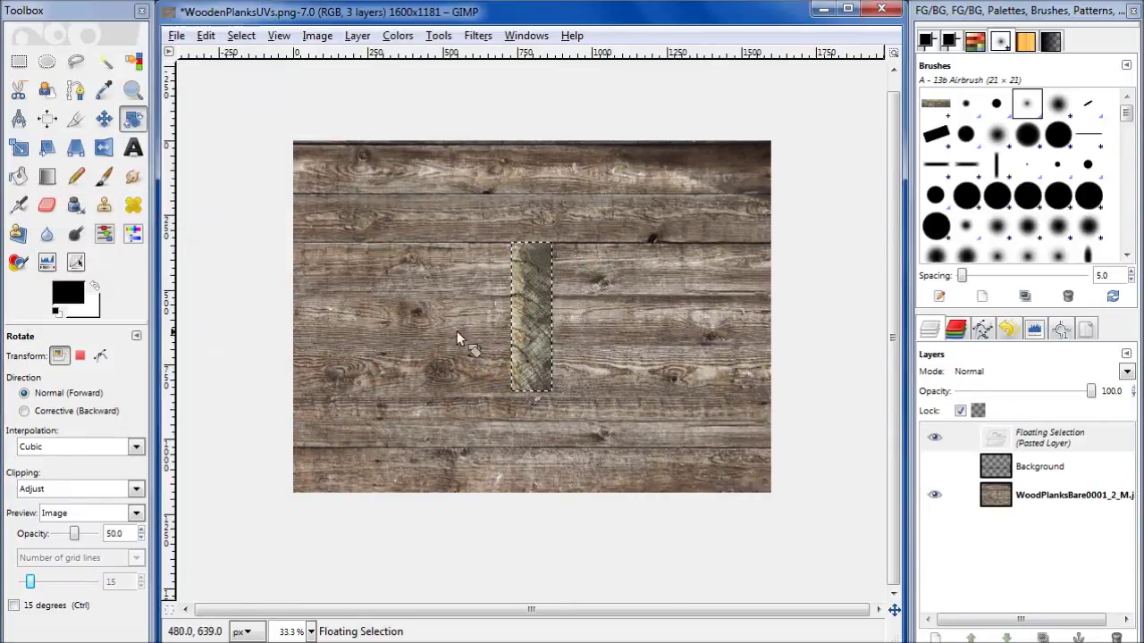
- Show the UV layout layer and move the upright strip onto the plank-end face near the image's right edge, aligning their top right corners
key("m")
left_click_drag(558, 354, 750, 395)
left_click(936, 465)
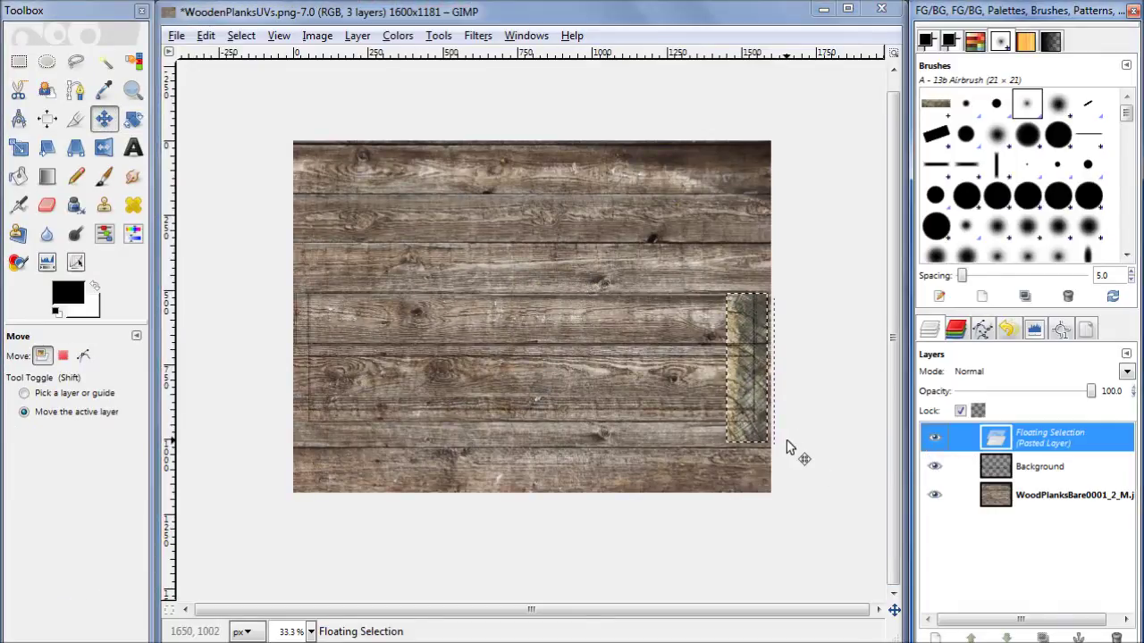
scroll(792, 450, "up", 5, "ctrl")
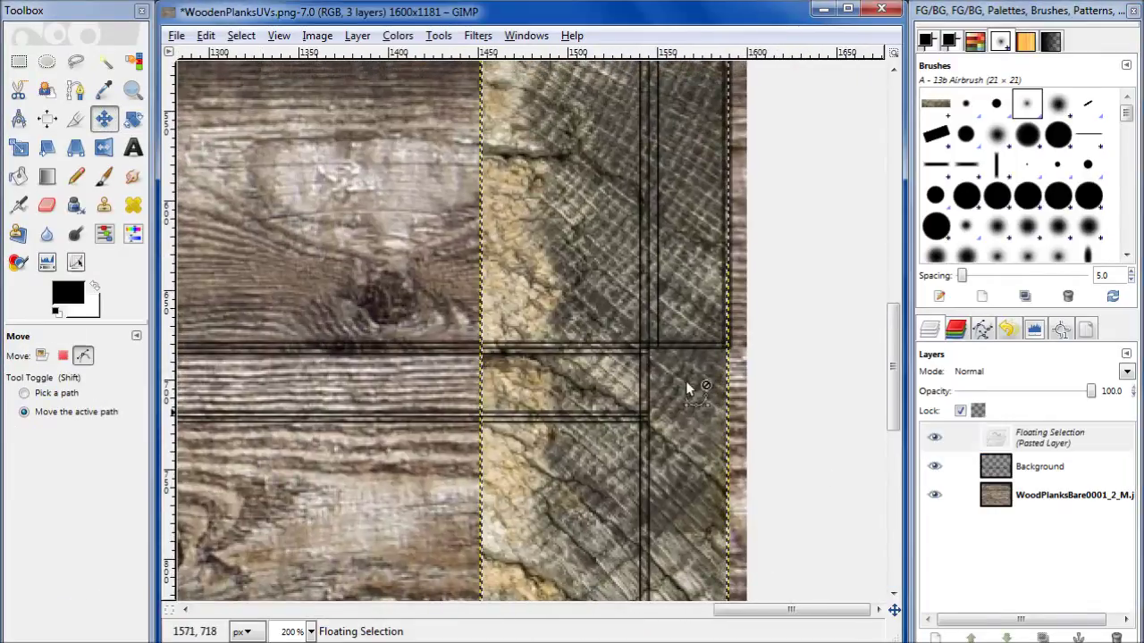
left_click_drag(648, 304, 590, 474)
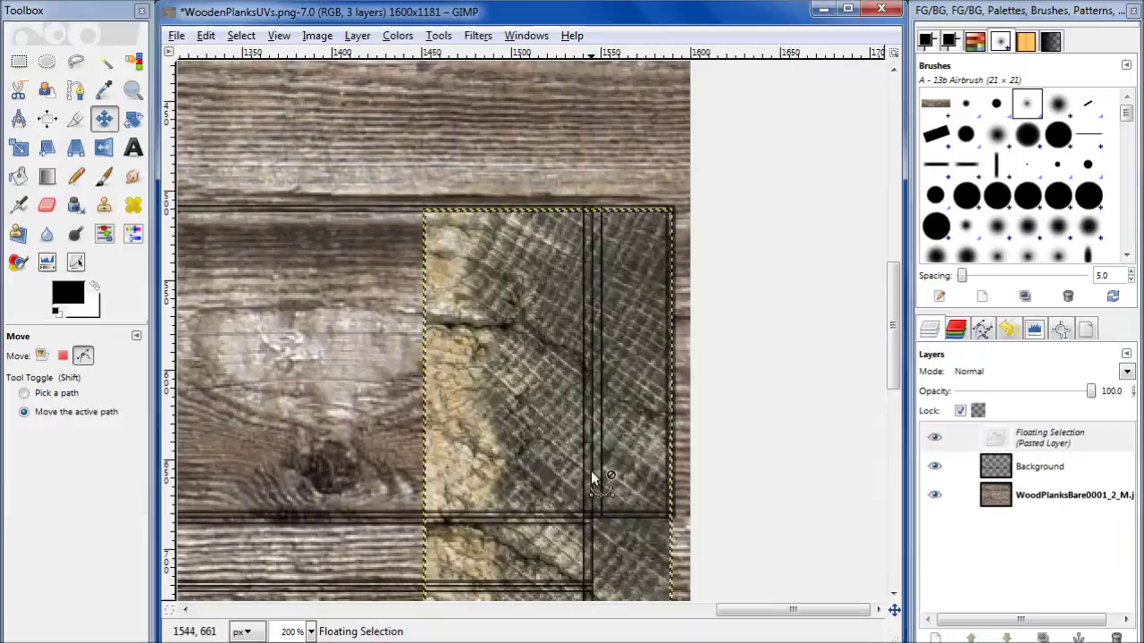
mouse_move(628, 402)
left_mouse_down()
mouse_move(640, 401)
mouse_move(629, 395)
left_mouse_up()
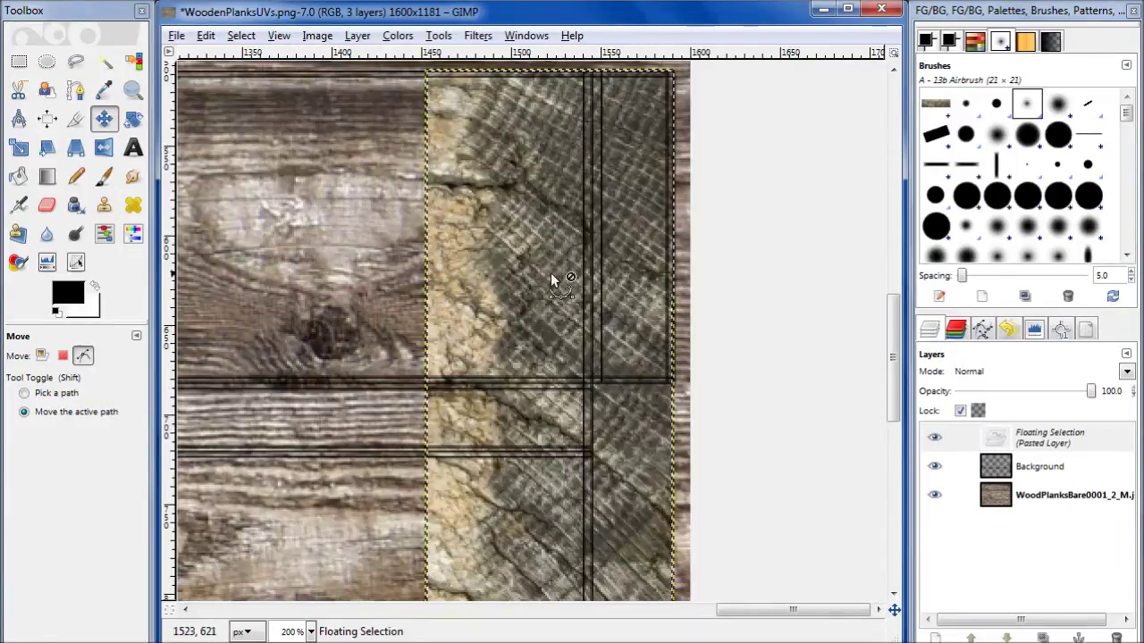
- Scale the floating end-grain strip down to the width and height of the right plank-end face in the UV layout
key("1")
scroll(543, 235, "down", 2)
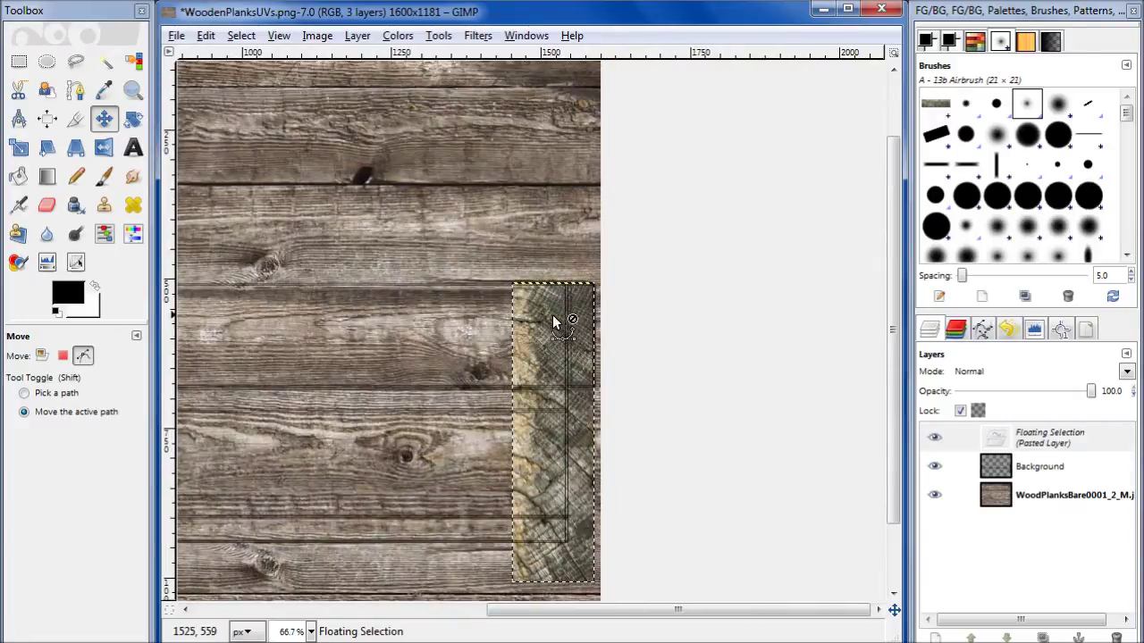
scroll(545, 294, "up", 2)
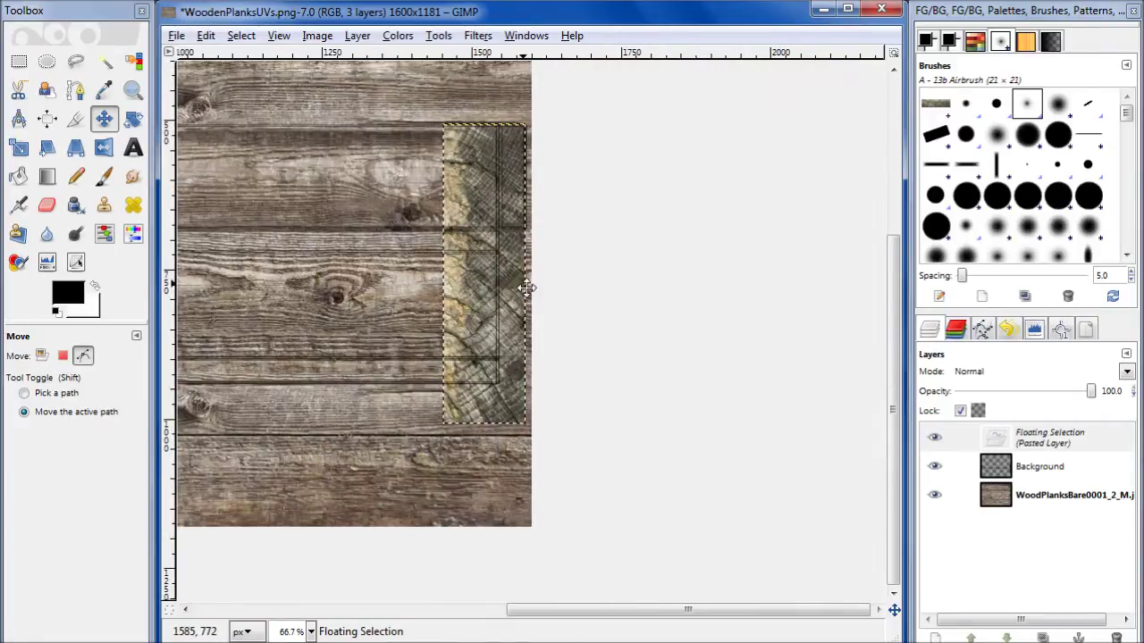
scroll(528, 289, "down", 1)
left_click(18, 148)
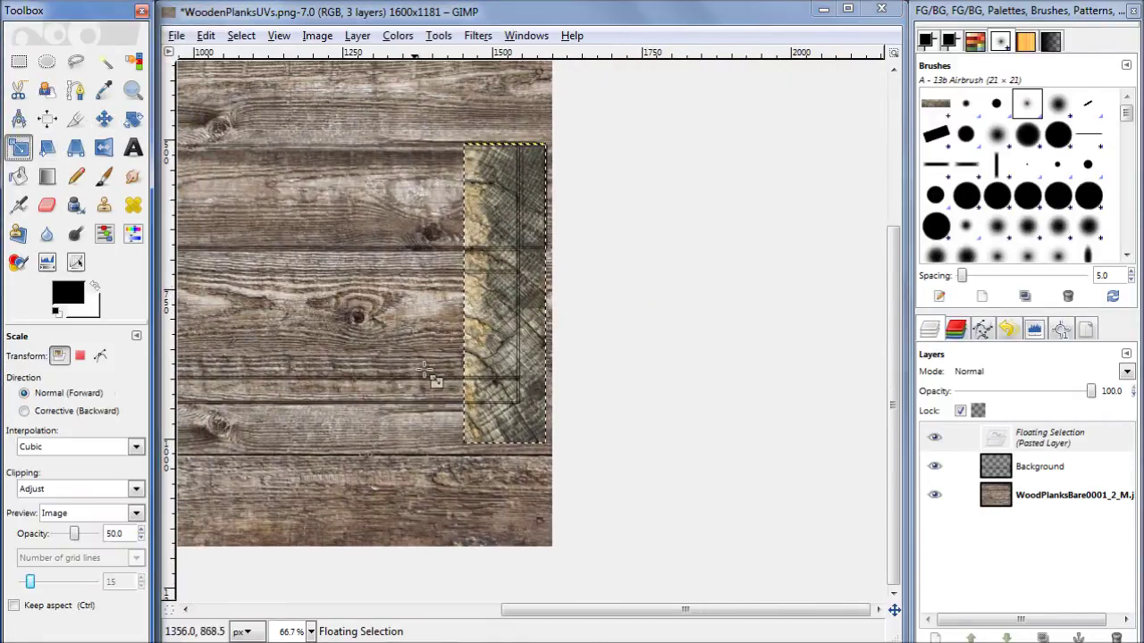
left_click(494, 336)
left_click_drag(494, 336, 553, 216)
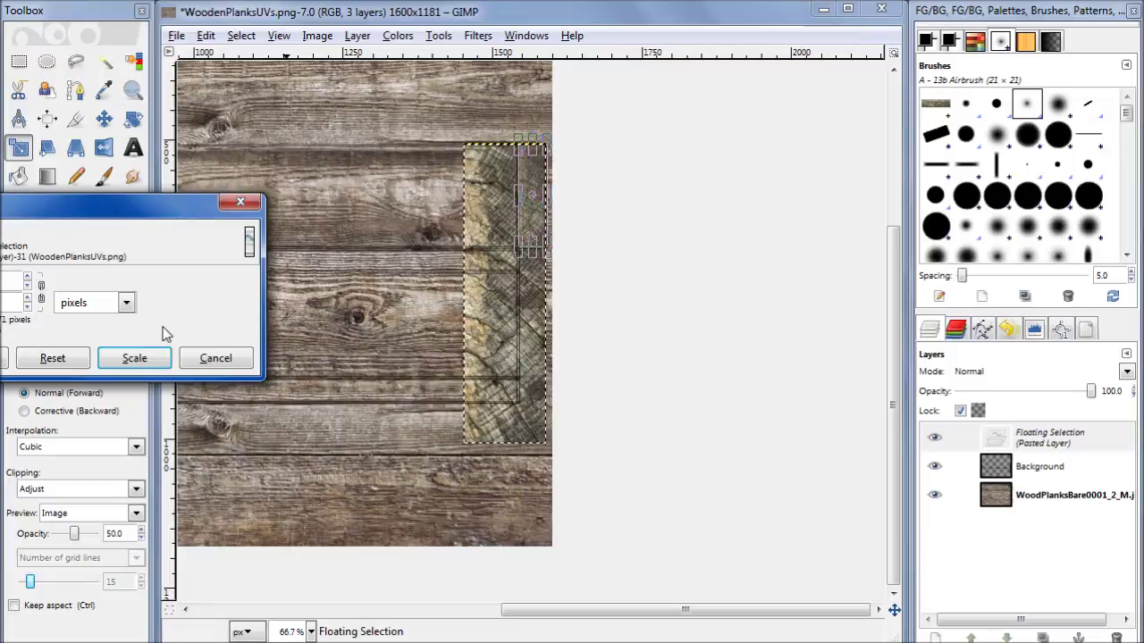
left_click(164, 362)
- Nudge the scaled strip so it lines up with the outline of the right plank-end face
scroll(499, 268, "up", 4)
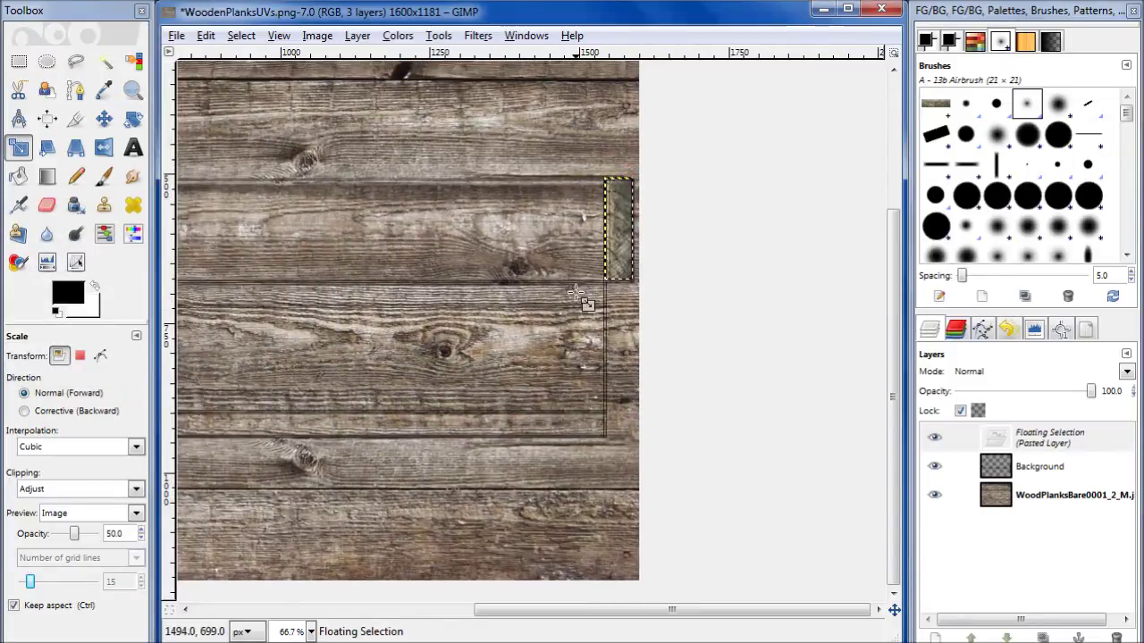
scroll(615, 257, "down", 2)
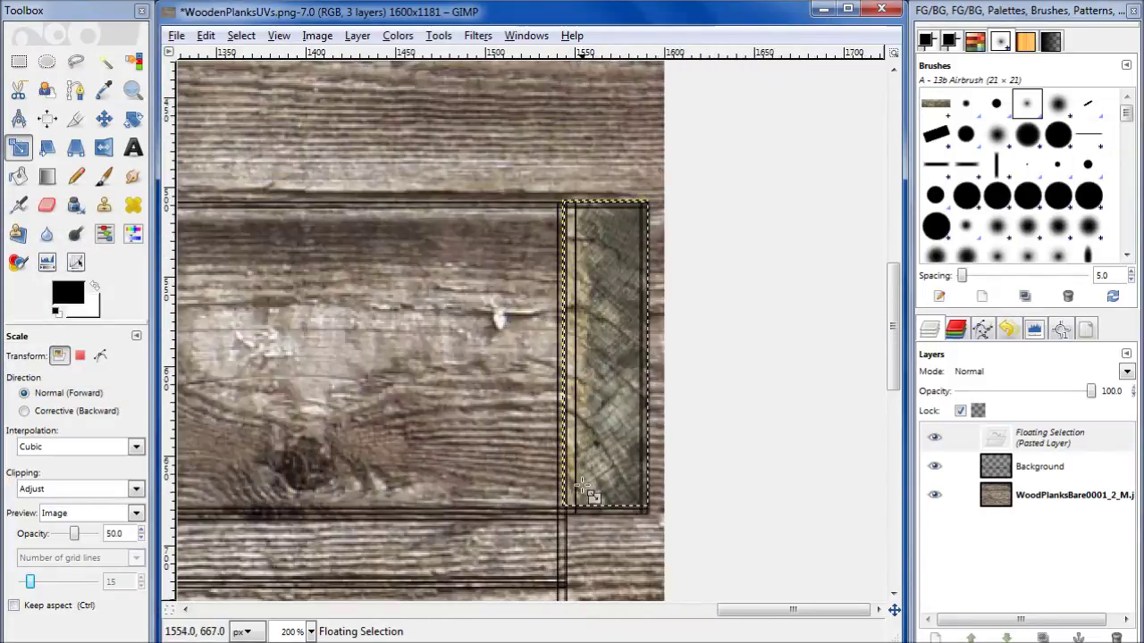
left_click(104, 119)
left_click_drag(619, 361, 615, 367)
key("ctrl")
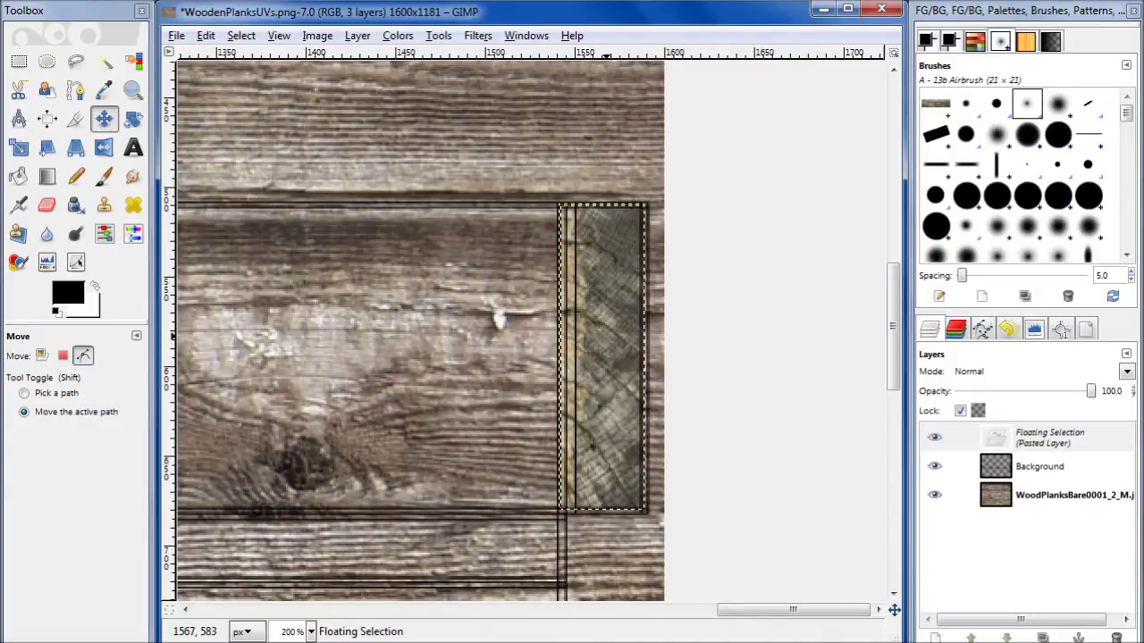
- Copy and paste the end-grain strip in place, and flip the pasted copy vertically and horizontally
key("ctrl+c")
key("ctrl+v")
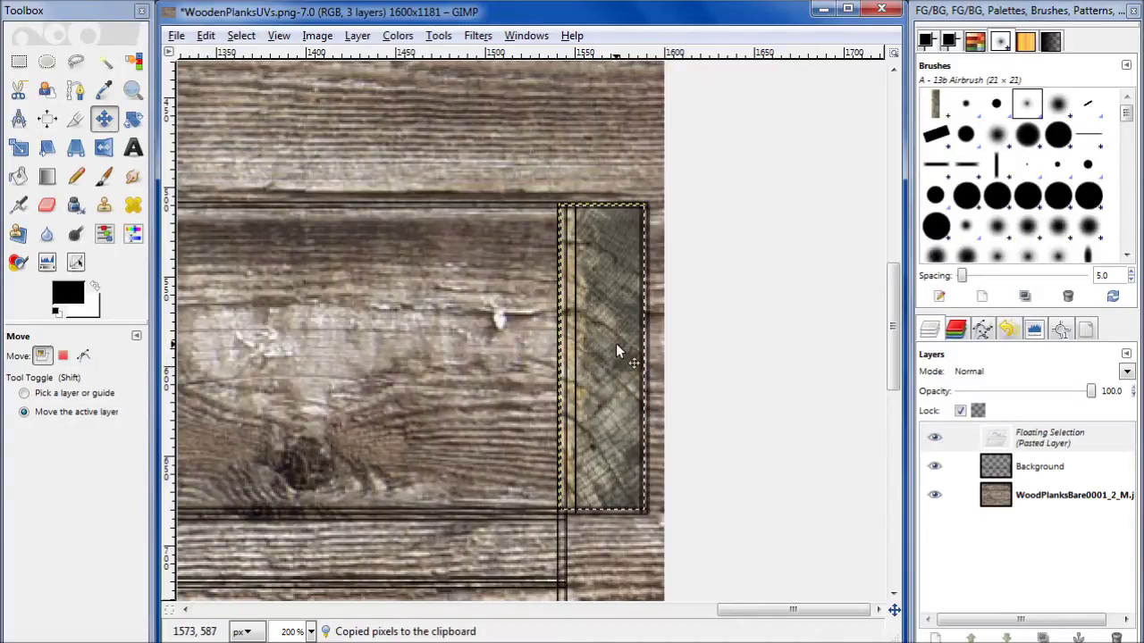
left_click(103, 147)
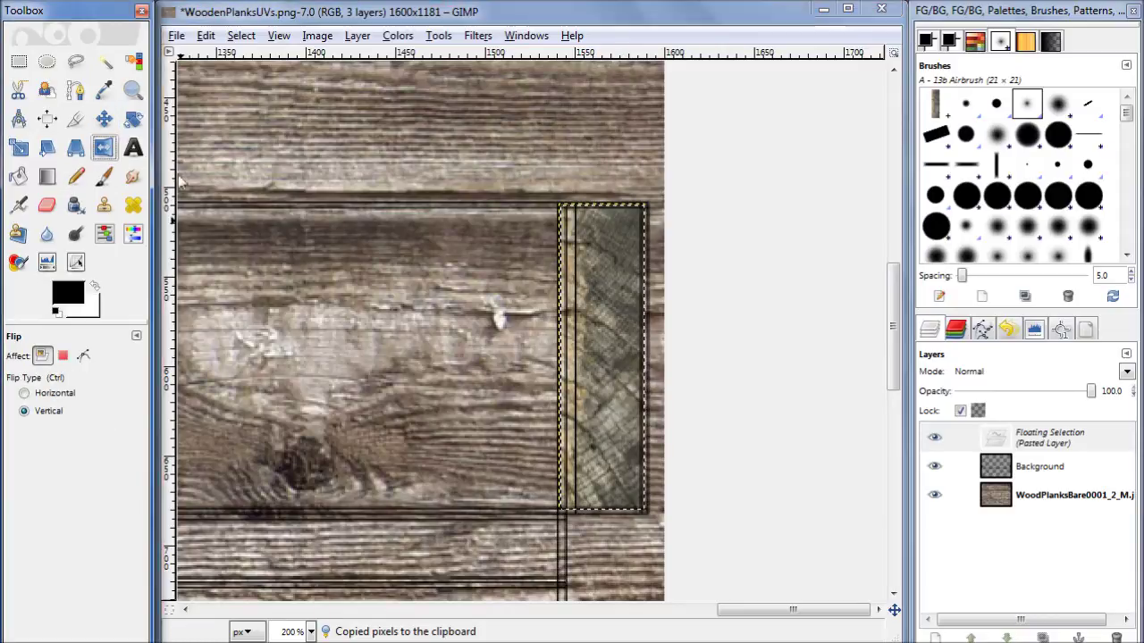
left_click(36, 409)
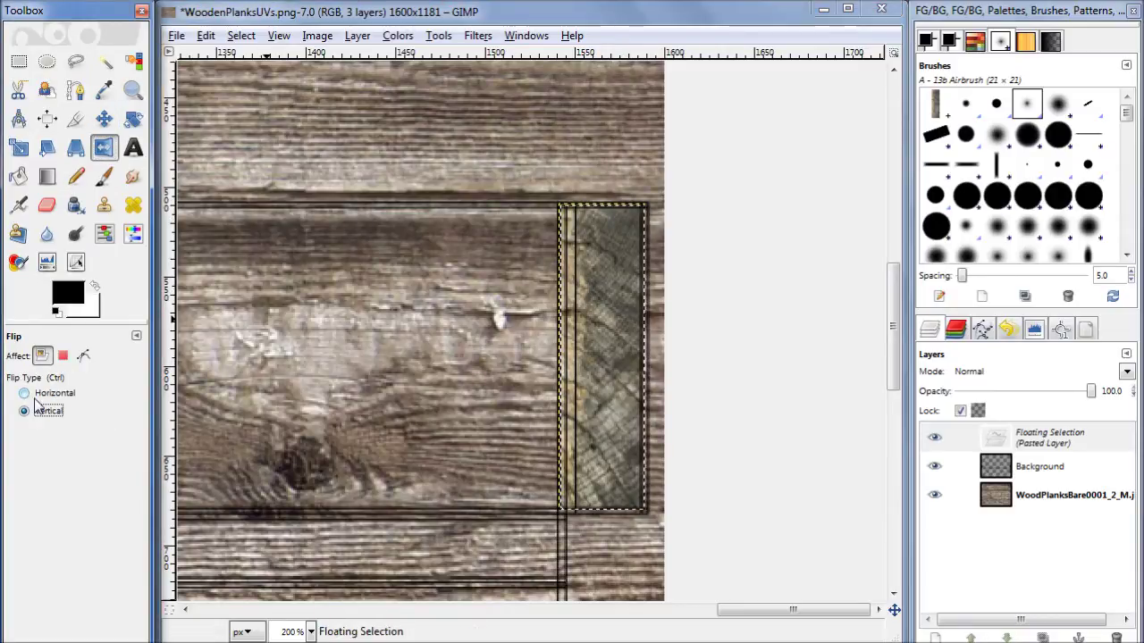
left_click(38, 393)
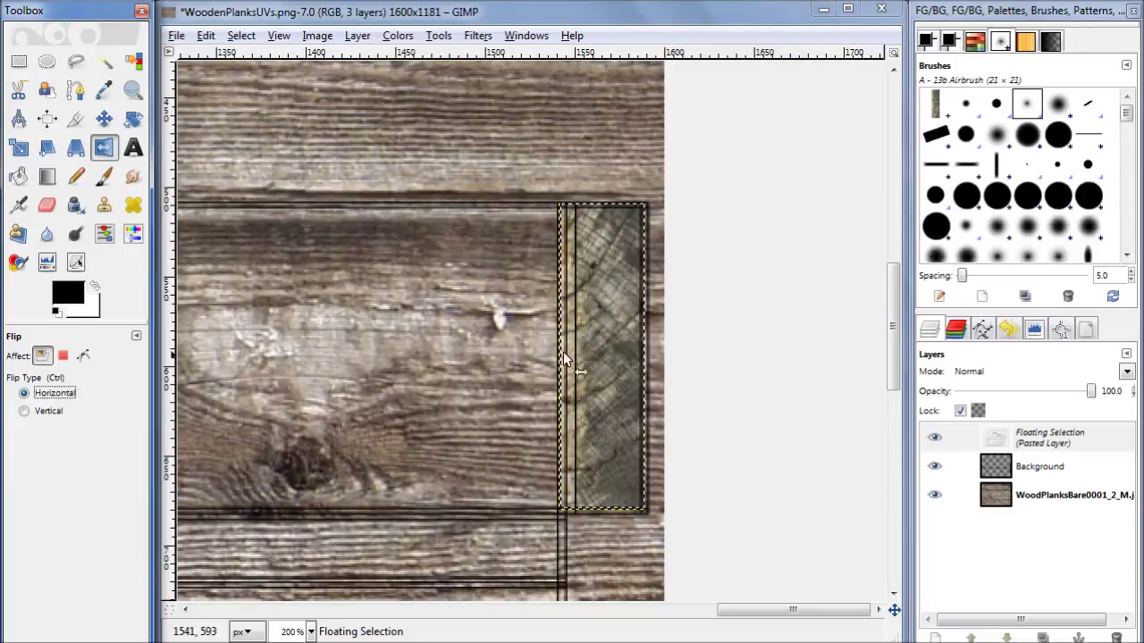
left_click(618, 342)
- Move the flipped strip across the image onto the plank-end face at the left edge, aligned with its UV outline
left_click(104, 119)
scroll(510, 345, "down", 4)
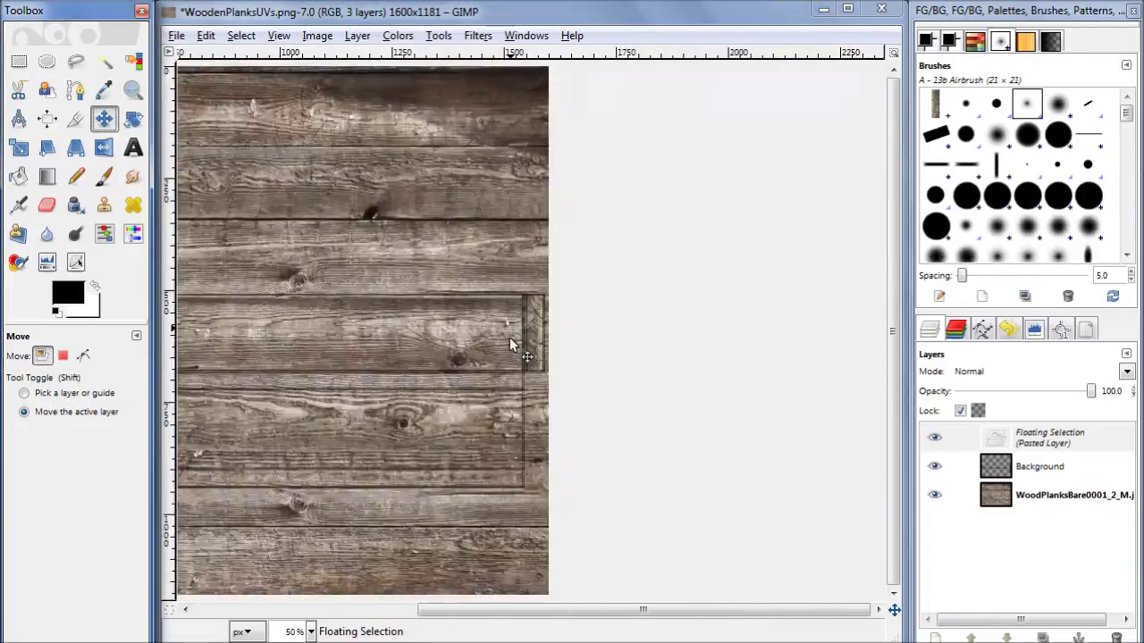
scroll(512, 344, "down", 1)
left_click_drag(845, 345, 387, 340)
scroll(386, 340, "up", 4)
left_click_drag(453, 373, 459, 366)
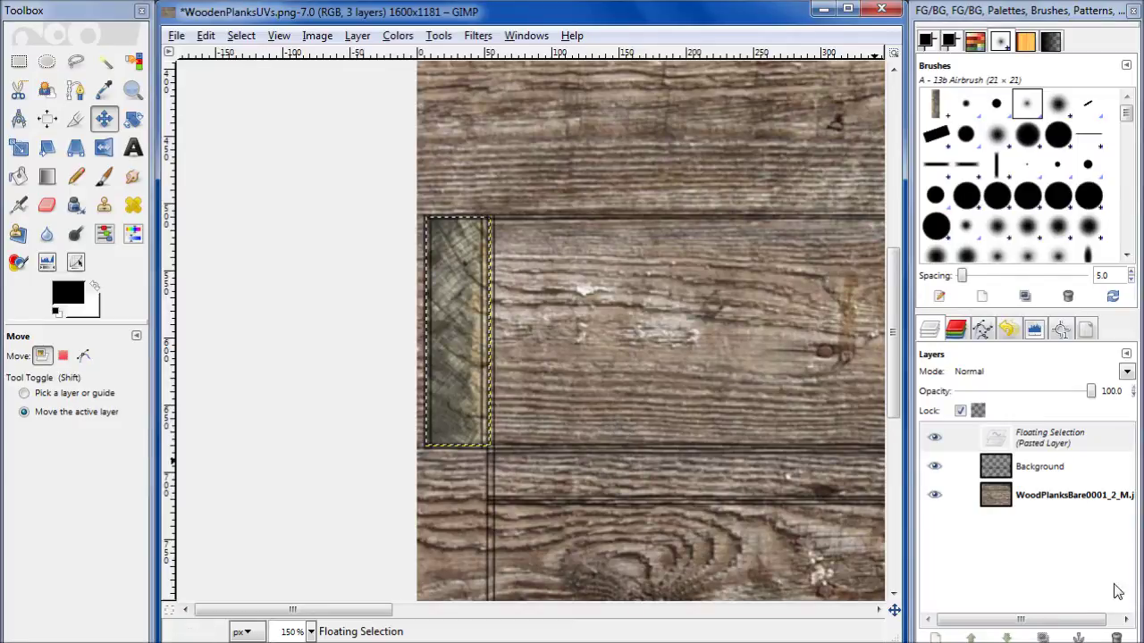
- Anchor the floating strip, select the wood planks layer and hide the UV layout layer
left_click(1079, 638)
left_click(1071, 461)
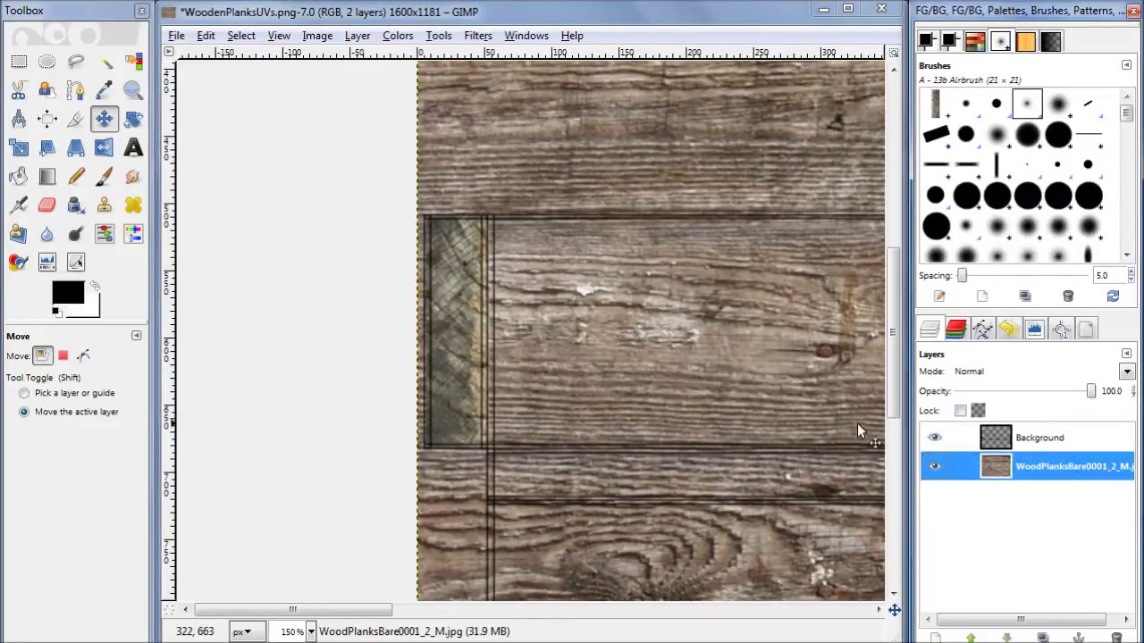
left_click(934, 437)
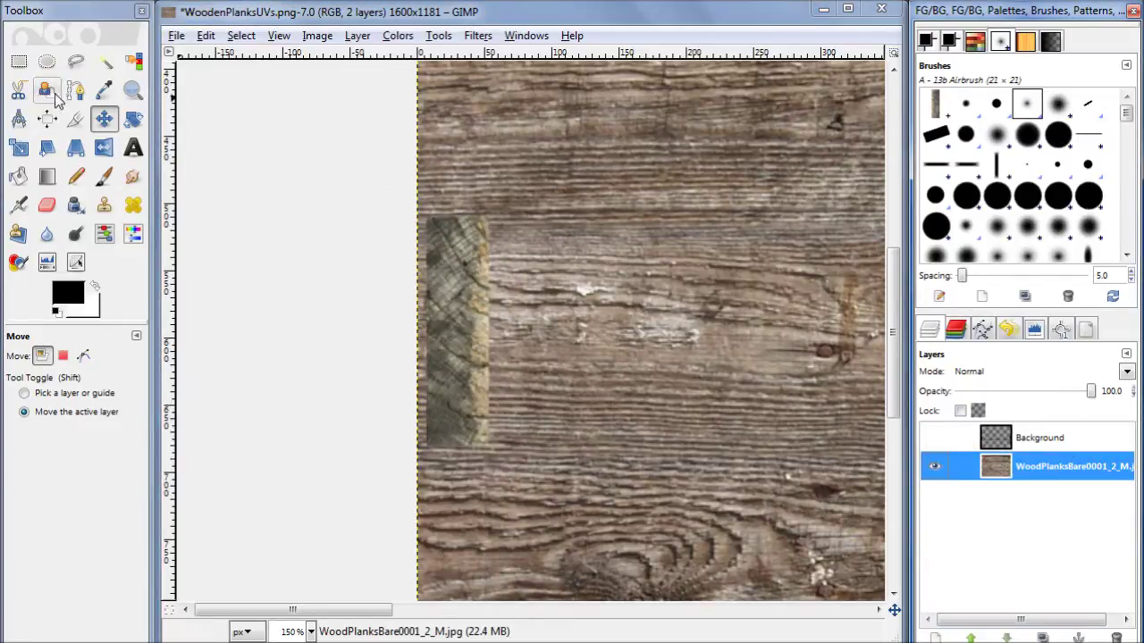
- Clone nearby plank wood over the yellow inner edge of the left end-grain strip to give it an irregular border
left_click(103, 205)
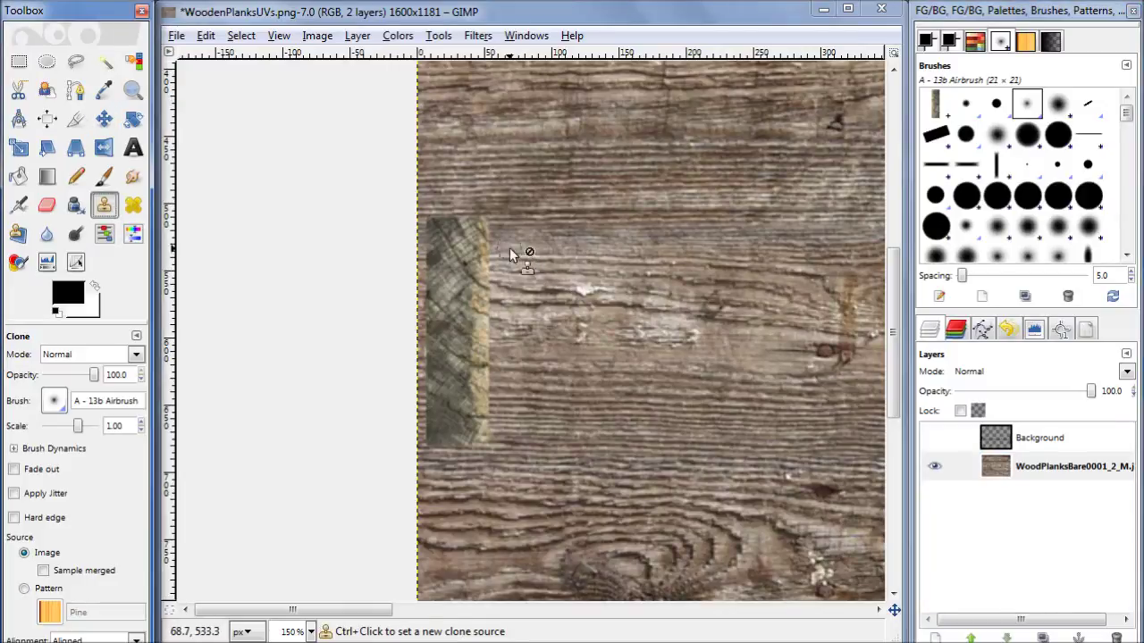
key("ctrl")
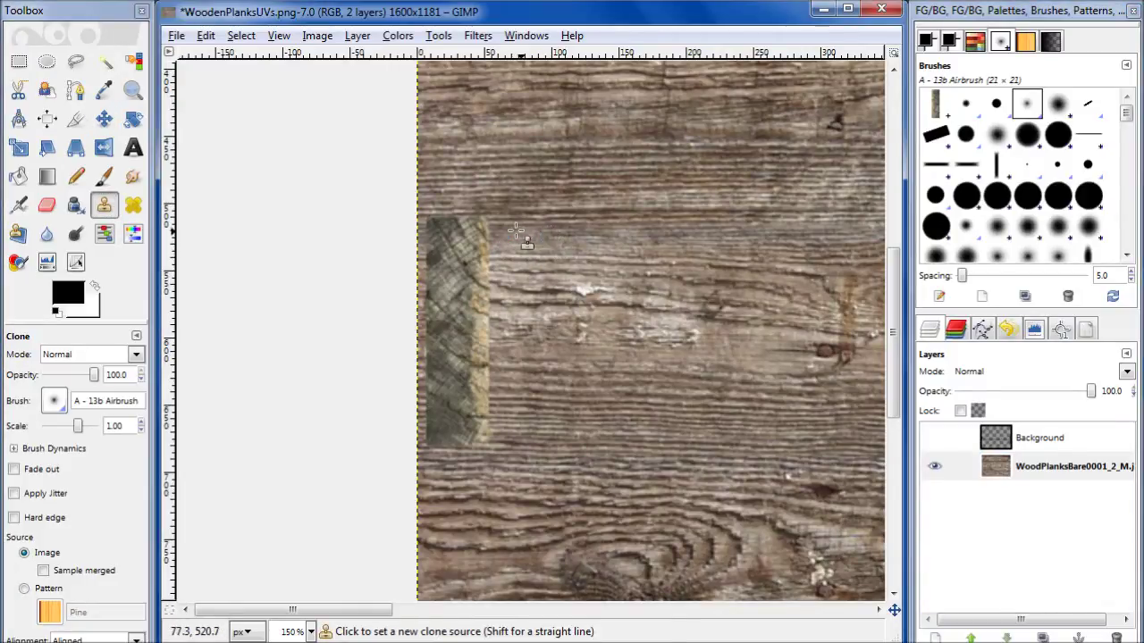
left_click(533, 237, "ctrl")
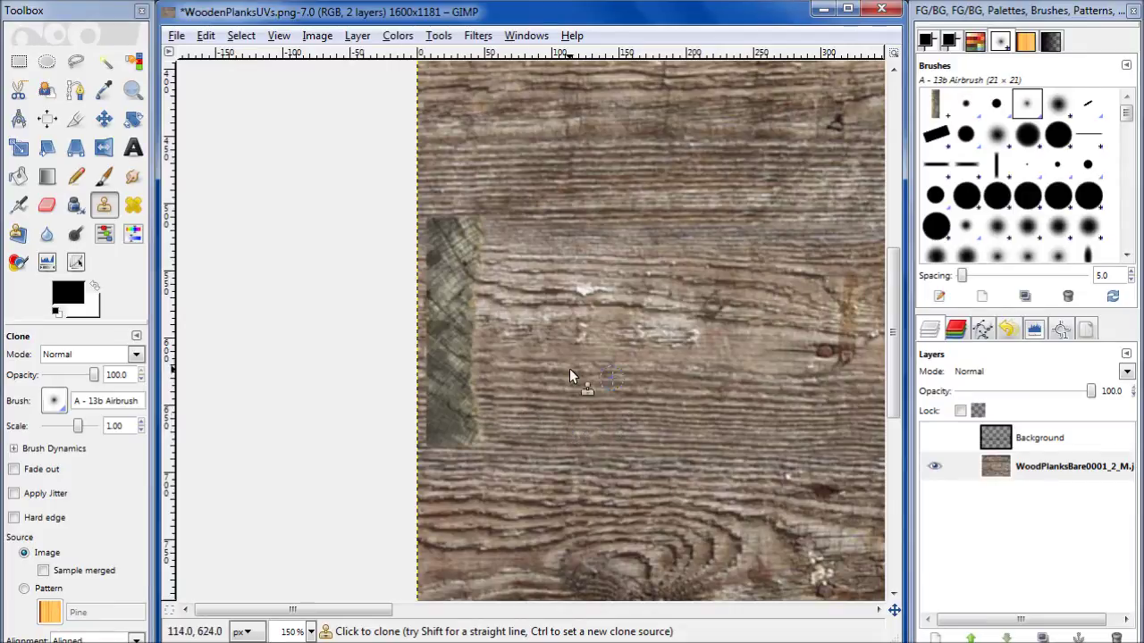
- Copy and paste a strip of about 14 × 176 px from the left end grain's inner edge, flipping the copy horizontally and vertically
left_click(19, 61)
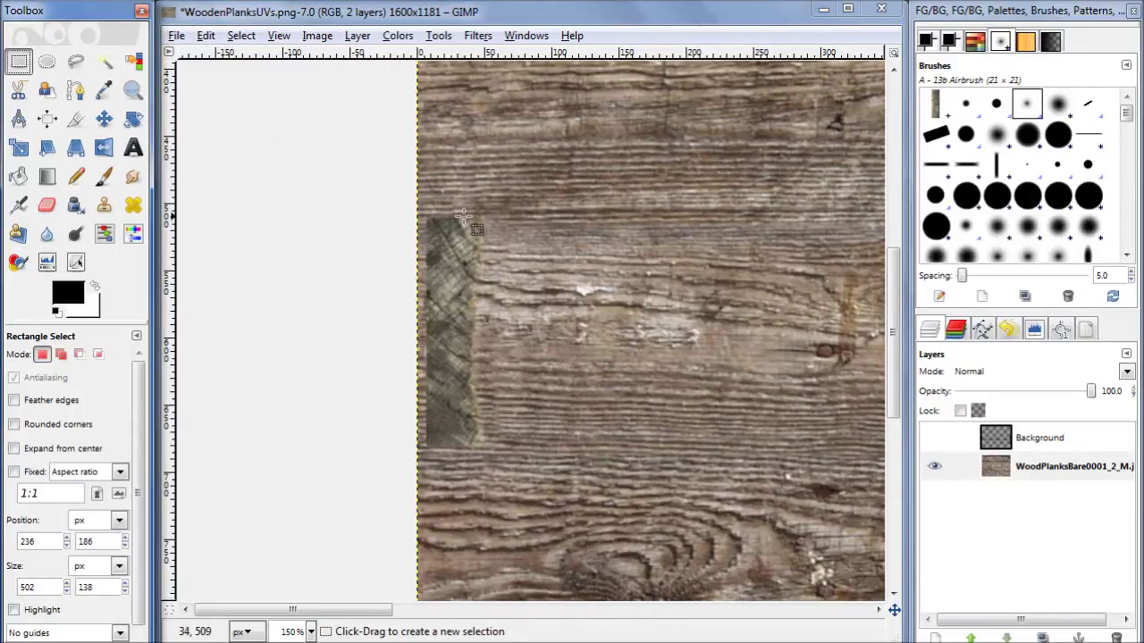
left_click_drag(484, 216, 467, 447)
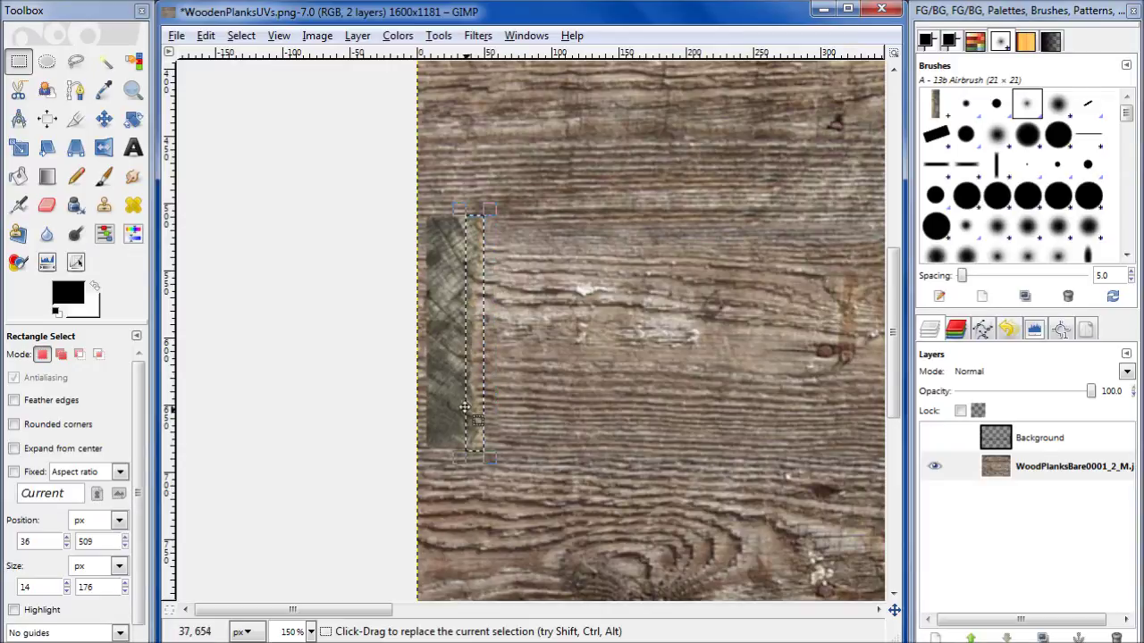
key("ctrl+c")
key("ctrl+v")
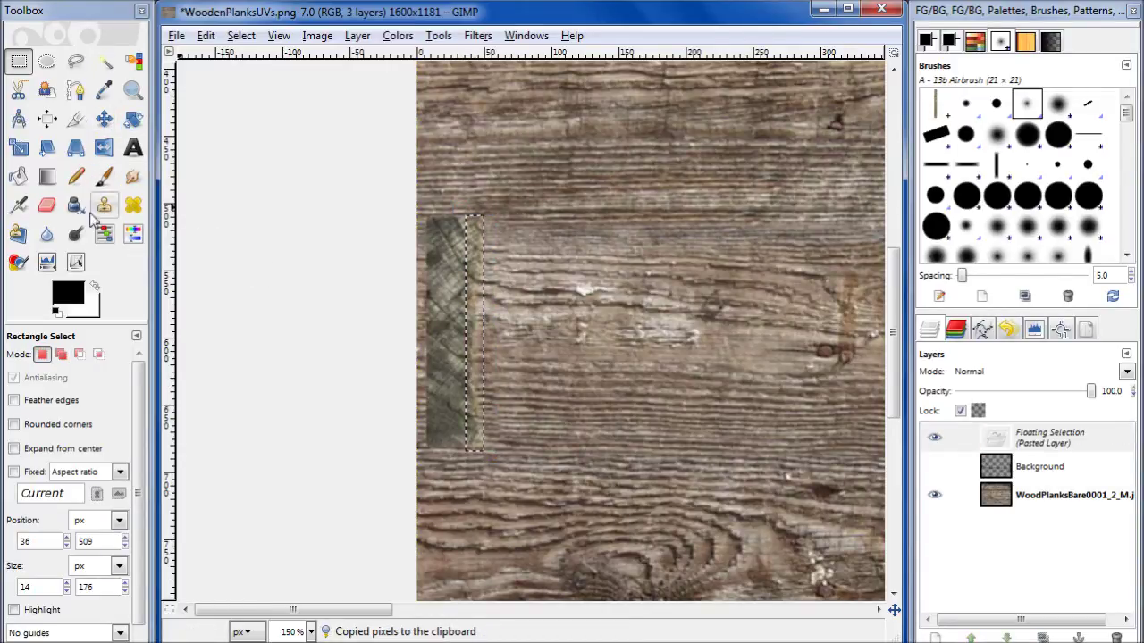
left_click(104, 149)
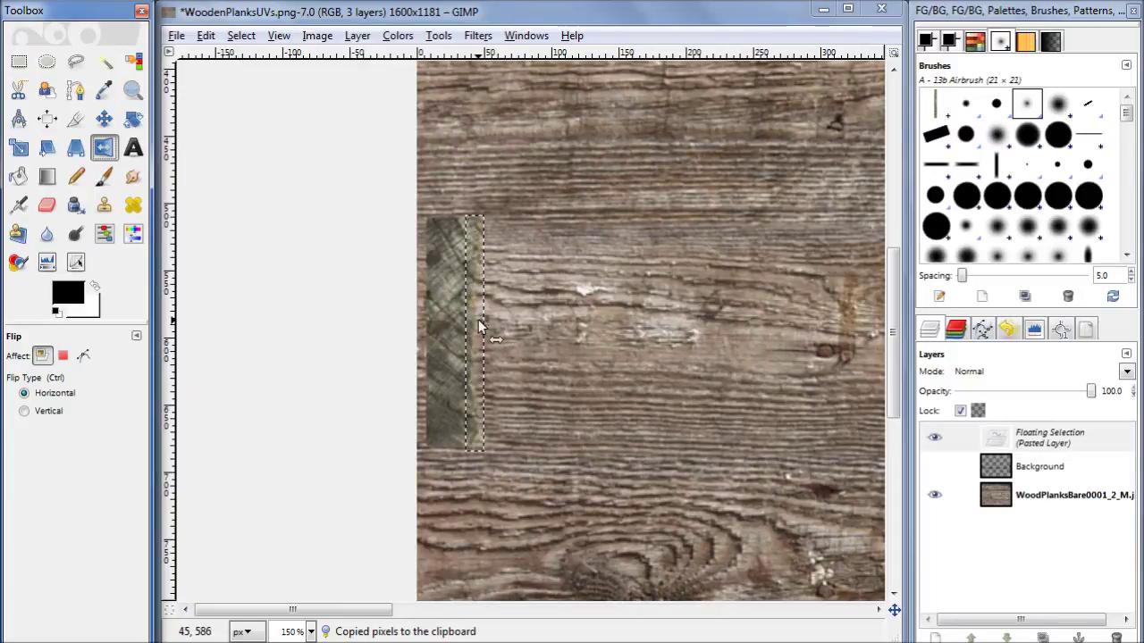
left_click(45, 411)
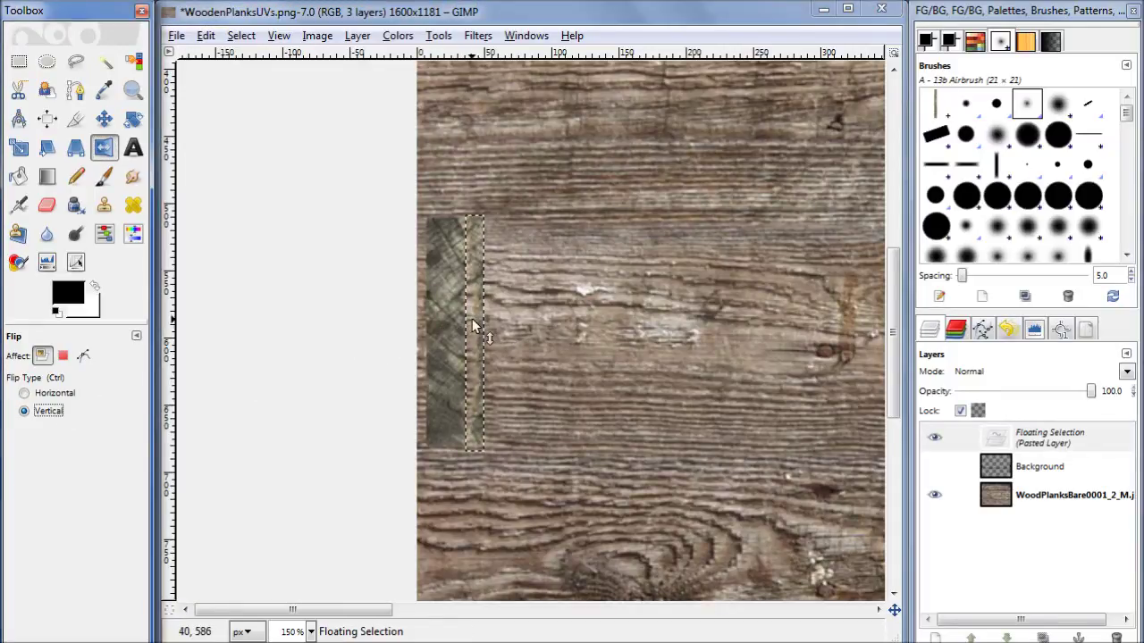
- Move the flipped strip onto the left end grain's outer edge, aligned against the temporarily shown UV layout, and anchor it
left_click(104, 119)
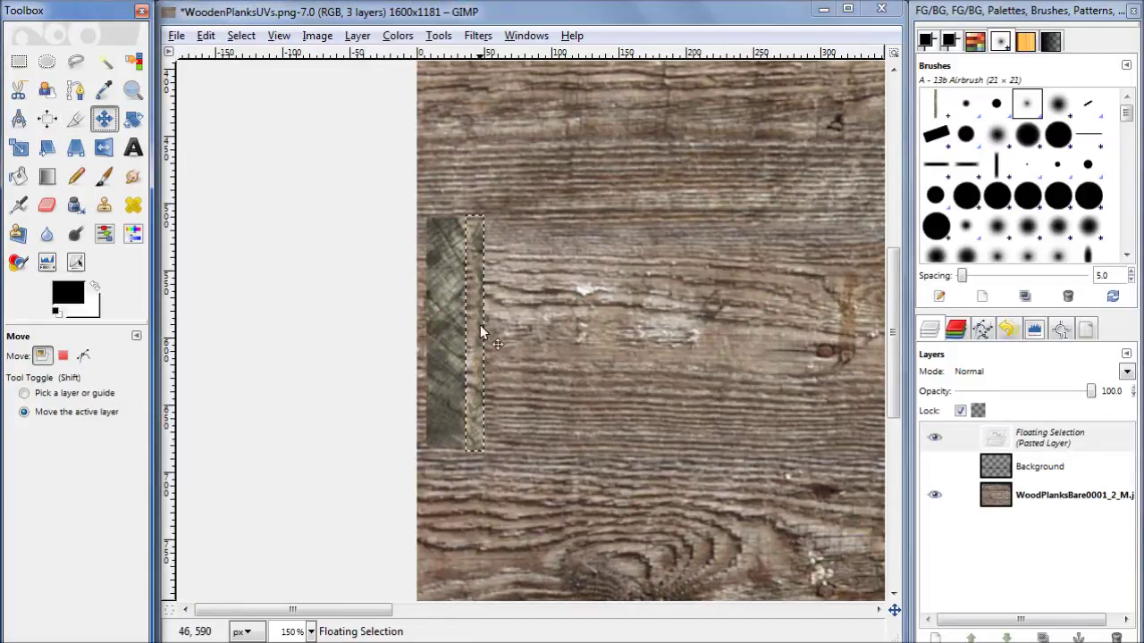
left_click_drag(480, 333, 422, 335)
left_click(939, 438)
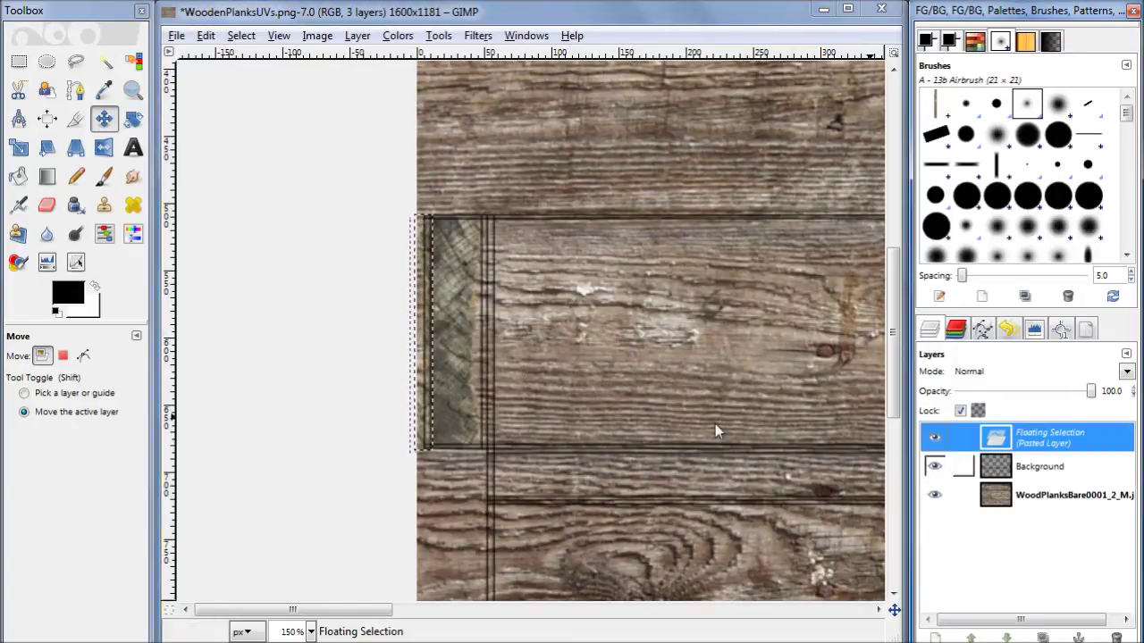
scroll(507, 357, "up", 1)
left_click_drag(503, 360, 558, 370)
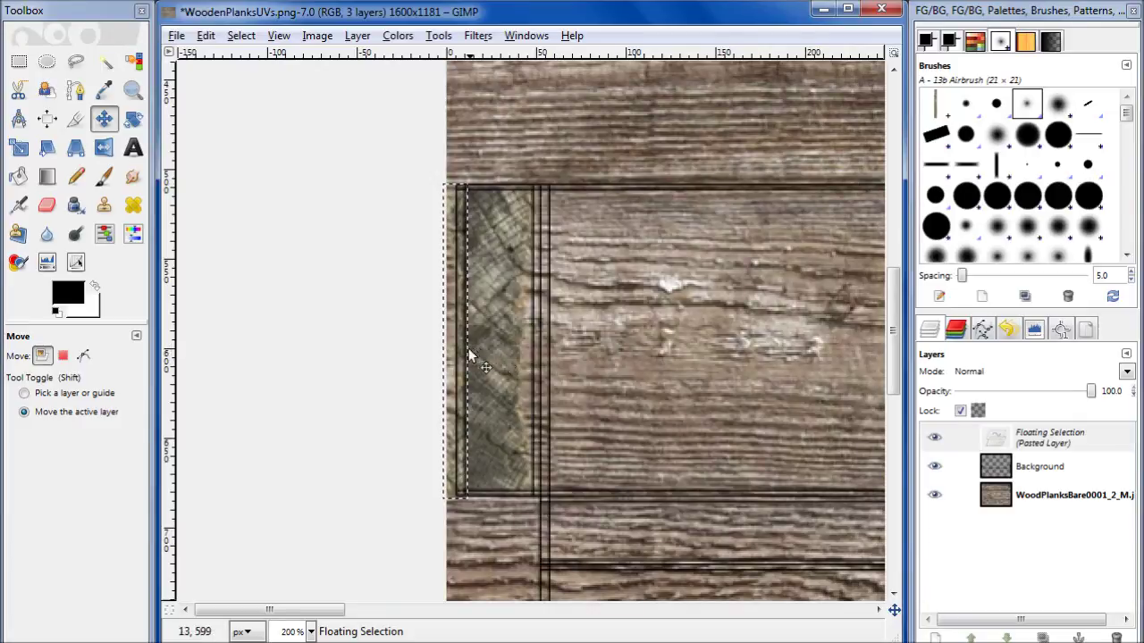
left_click_drag(455, 351, 458, 350)
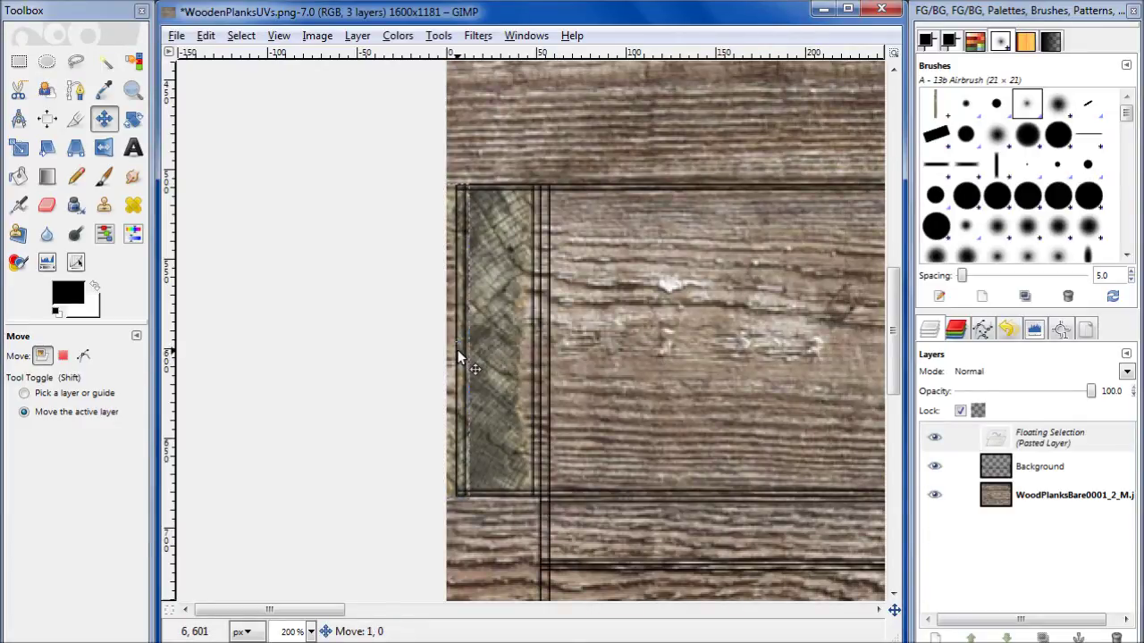
left_click_drag(458, 350, 458, 350)
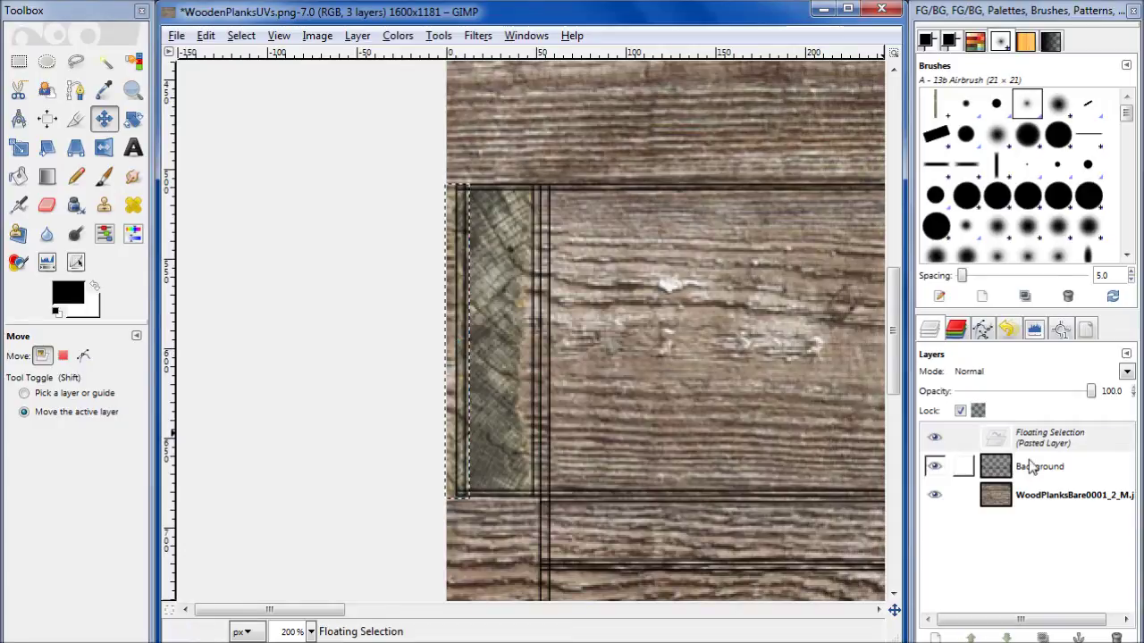
left_click(935, 467)
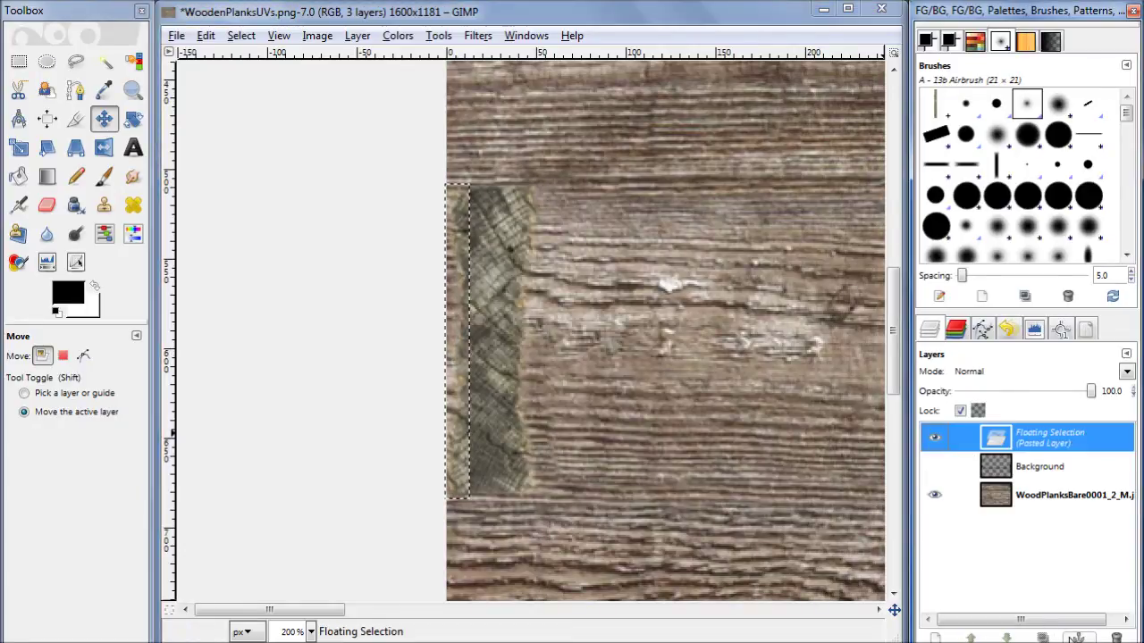
left_click(1077, 637)
- Clone end grain over the pasted strip's seam on the left plank end with the brush scaled to 0.34
left_click(104, 206)
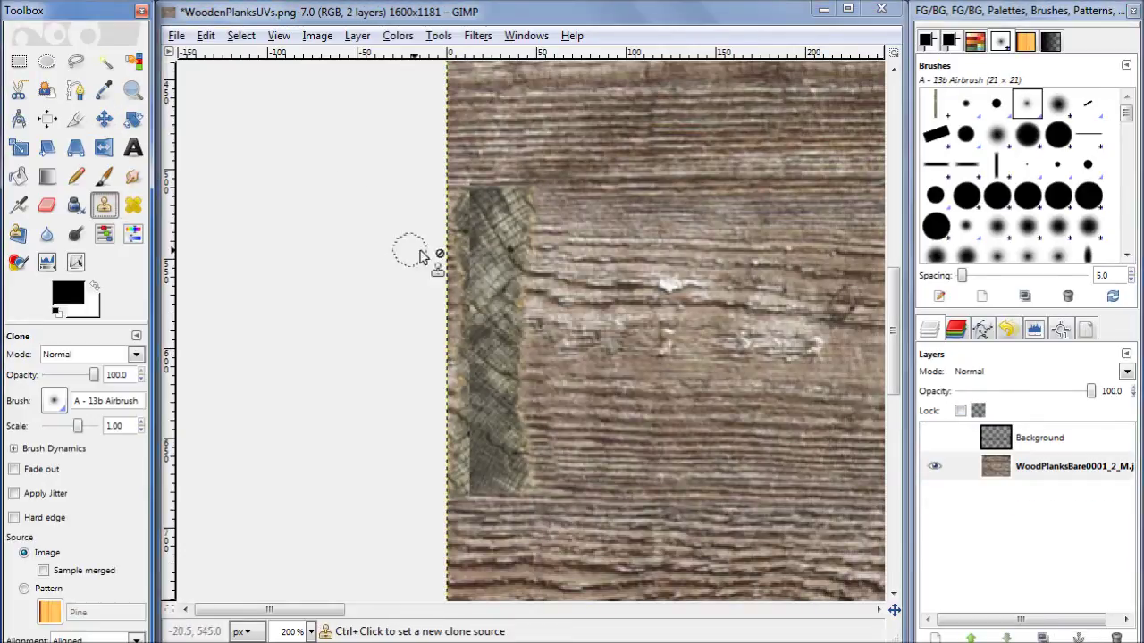
left_click_drag(80, 426, 72, 430)
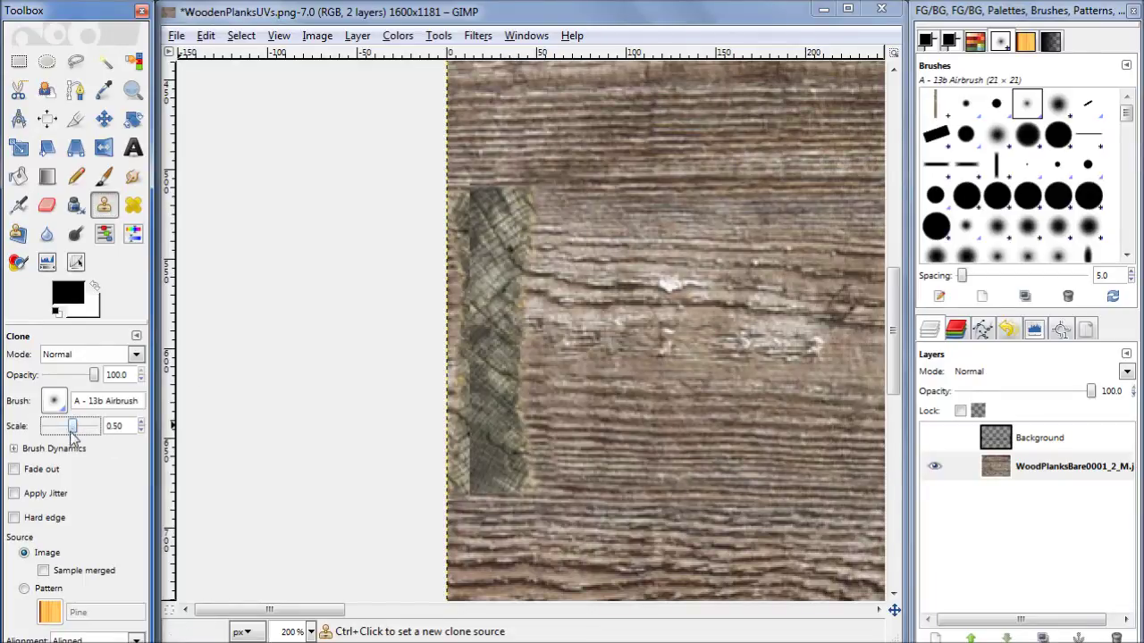
left_click(471, 199, "ctrl")
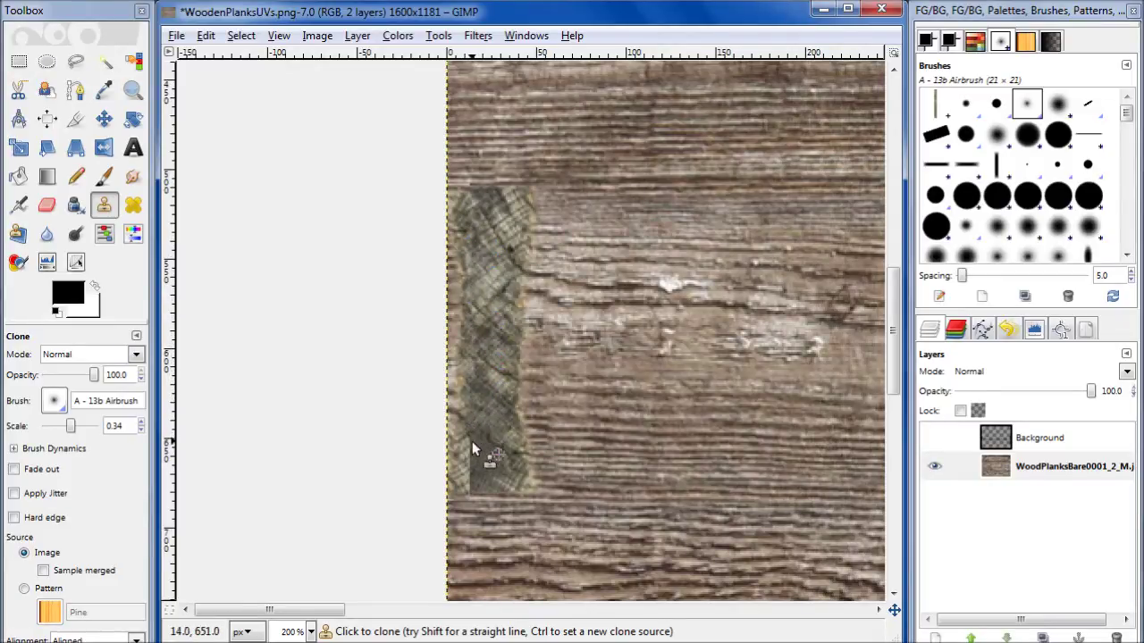
mouse_move(472, 463)
left_mouse_down()
mouse_move(475, 484)
mouse_move(476, 475)
left_mouse_up()
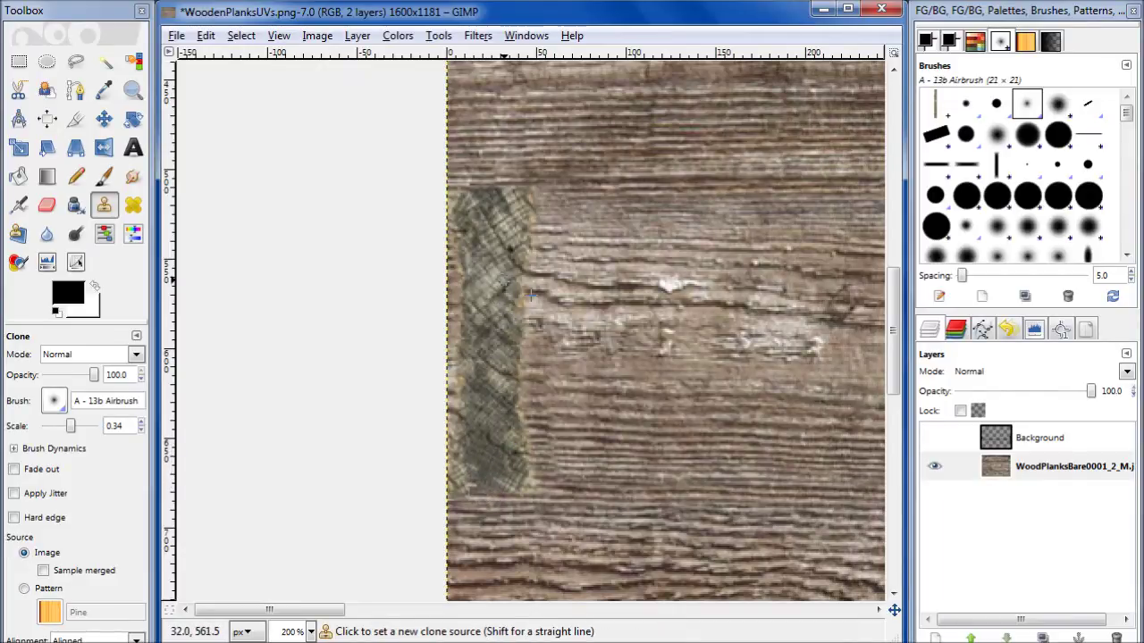
- Clone plank wood over the yellow inner edge of the right end-grain strip with the brush scaled to 1.00
scroll(536, 290, "down", 4)
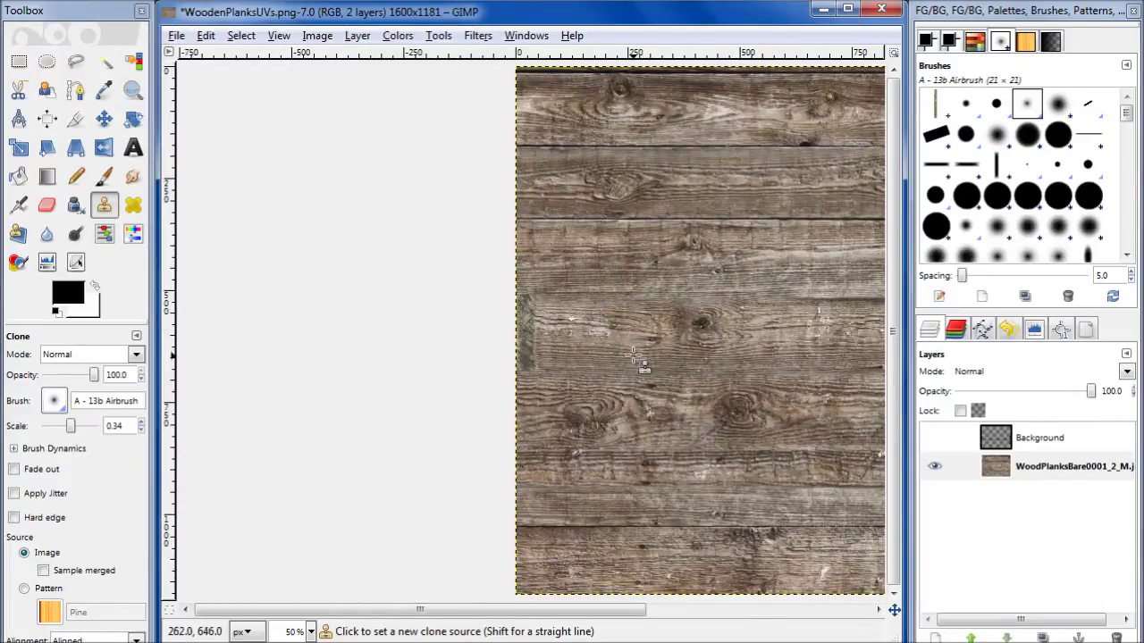
scroll(633, 356, "up", 3)
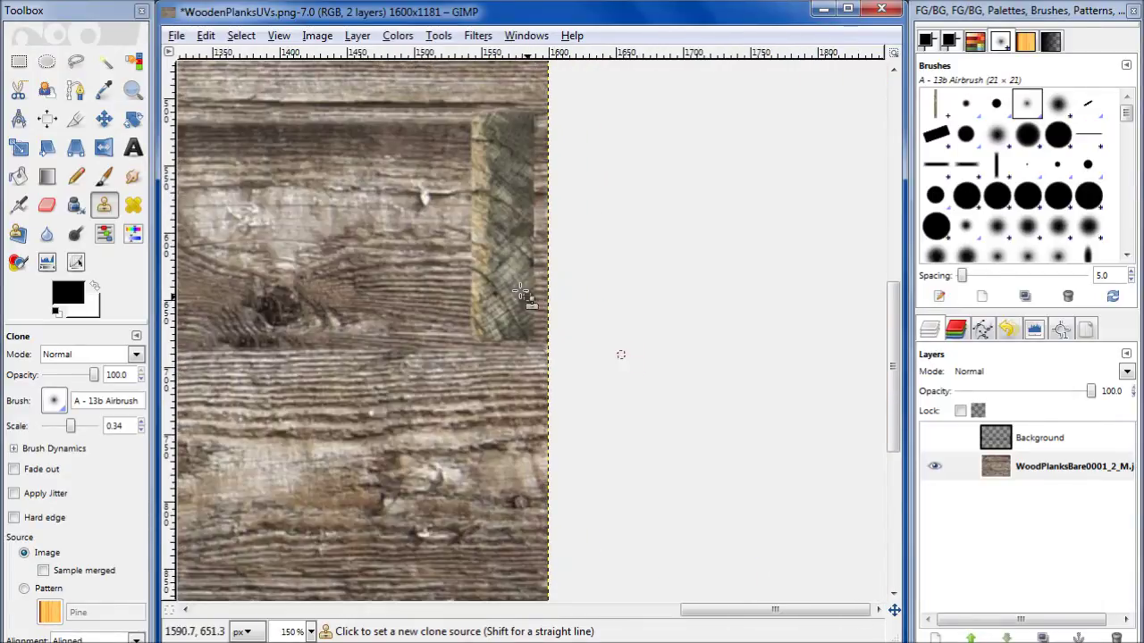
left_click_drag(521, 291, 566, 361)
left_click_drag(71, 426, 104, 427)
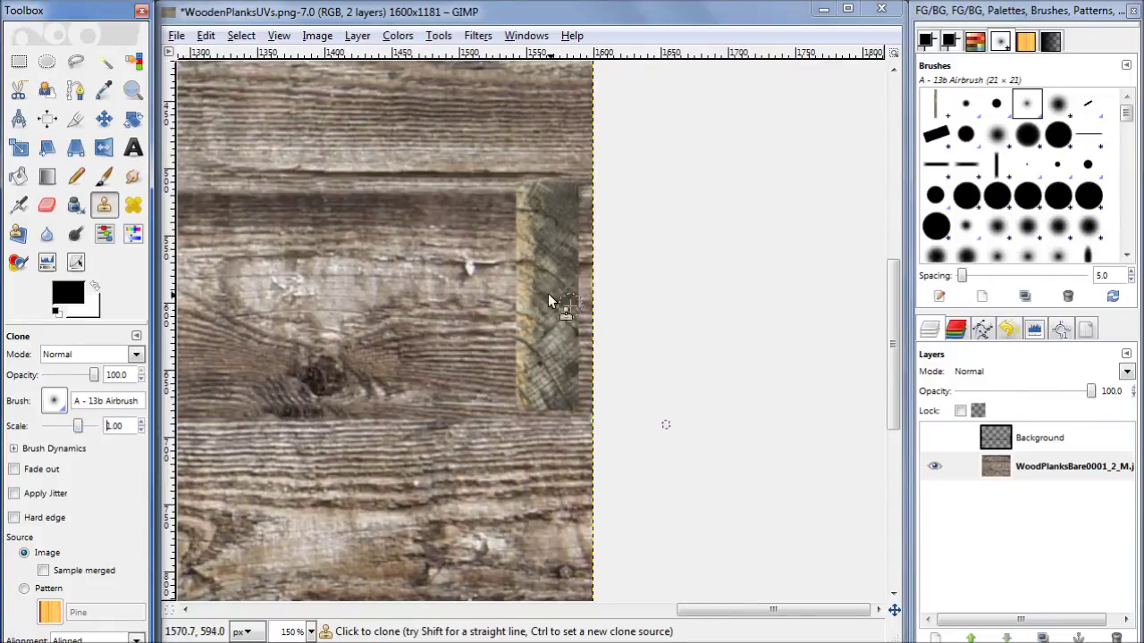
left_click(1027, 466)
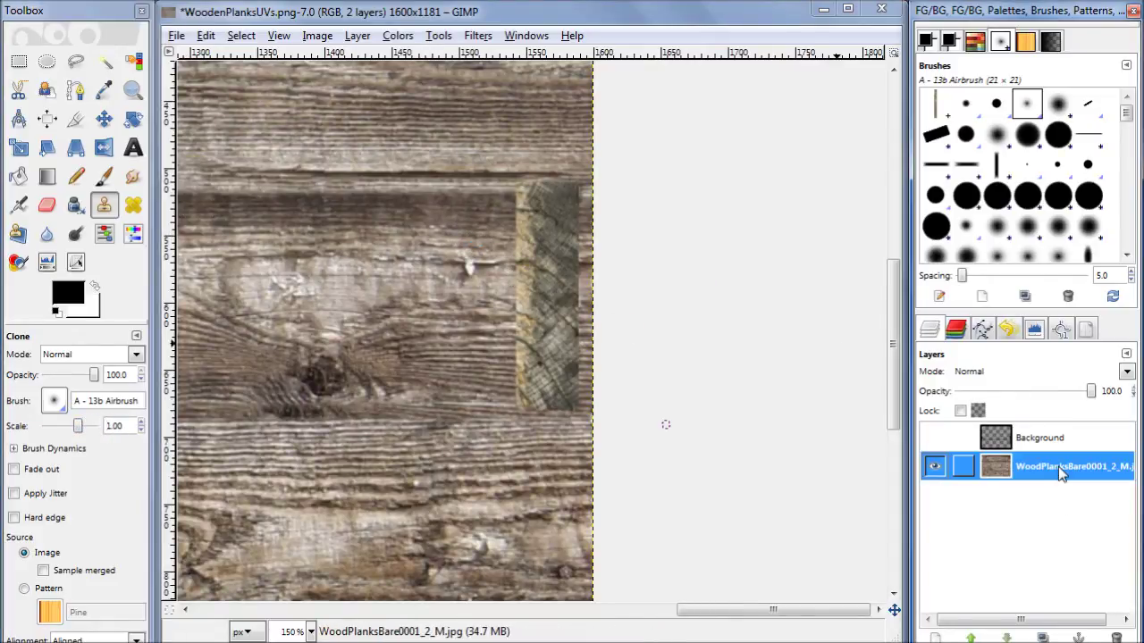
left_click(483, 208, "ctrl")
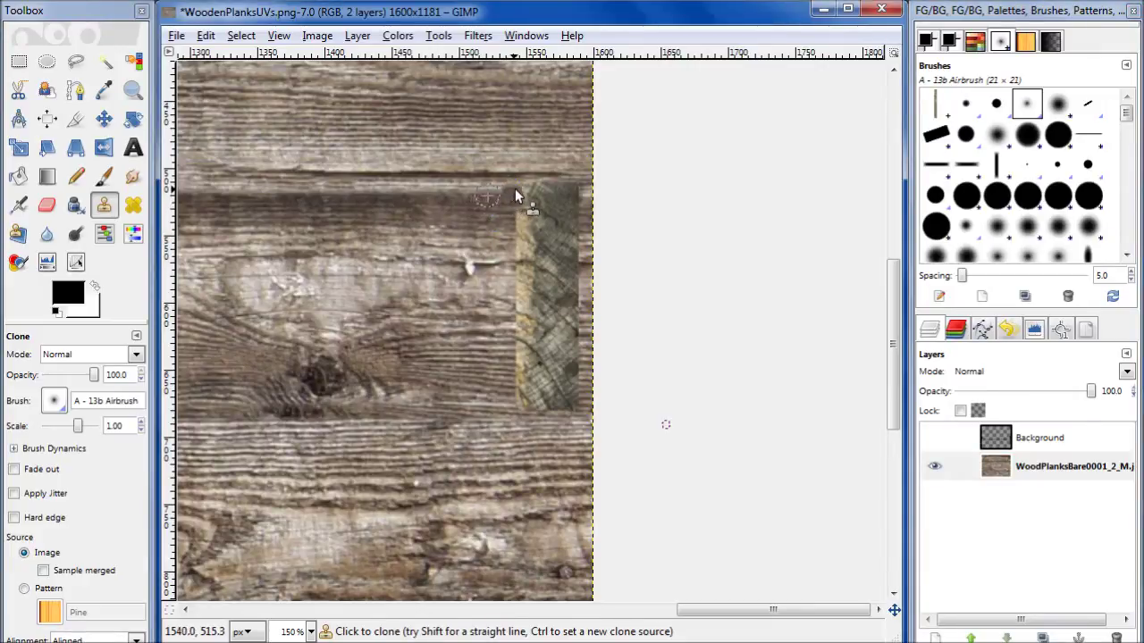
left_click_drag(508, 205, 519, 249)
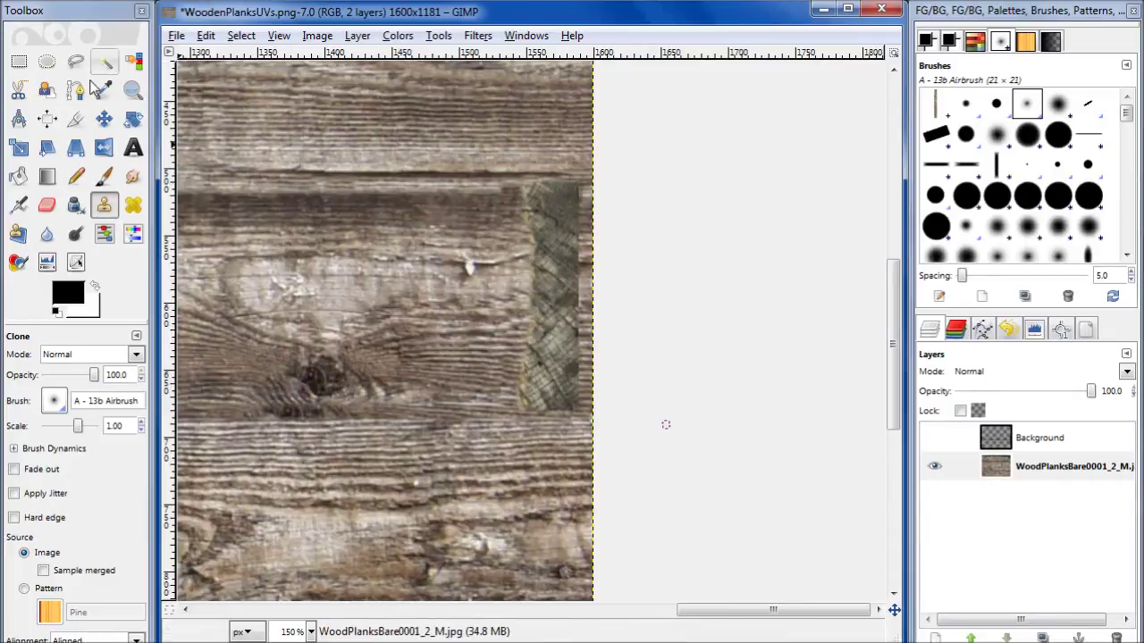
- Copy and paste a strip of about 16 × 170 px from the right end grain's inner edge, flipping the copy vertically and horizontally
left_click(19, 61)
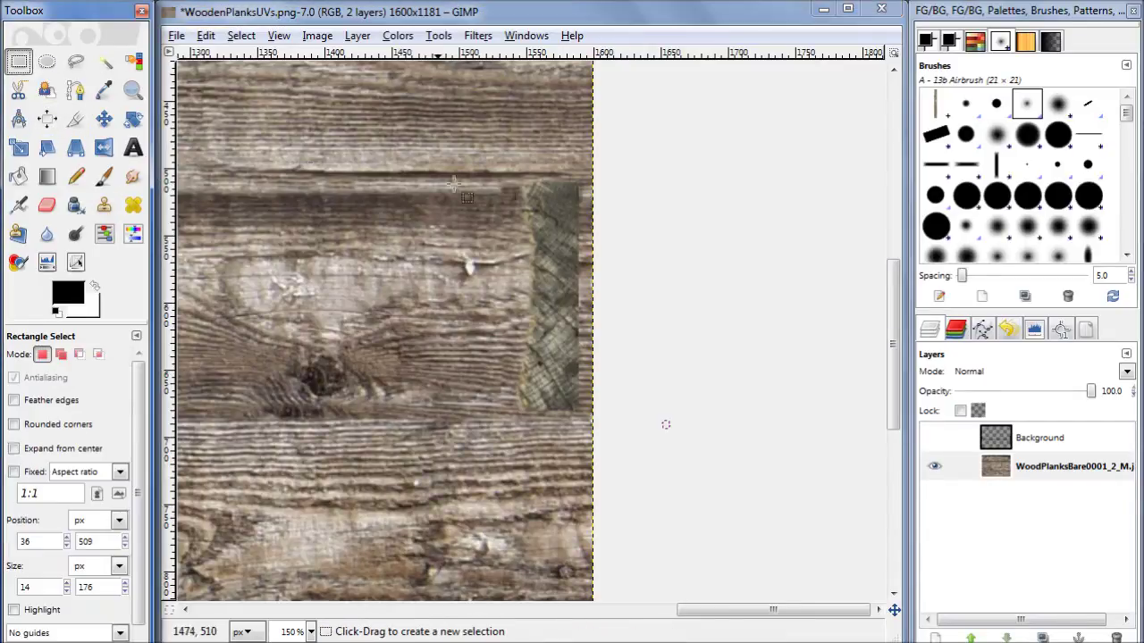
left_click_drag(516, 183, 534, 408)
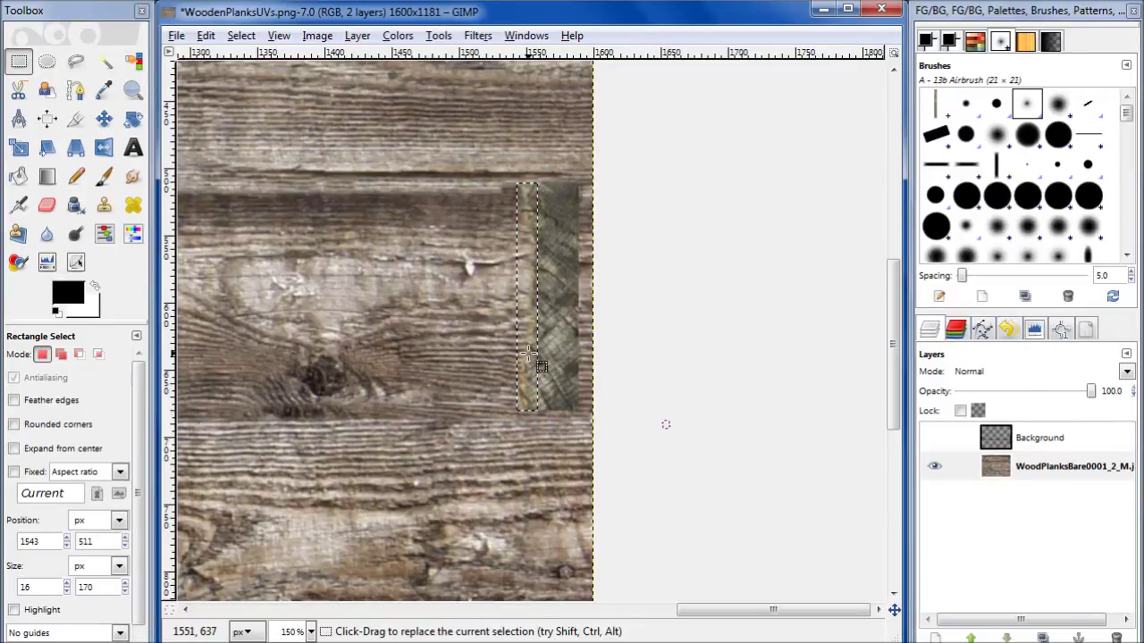
key("ctrl+c")
key("ctrl+v")
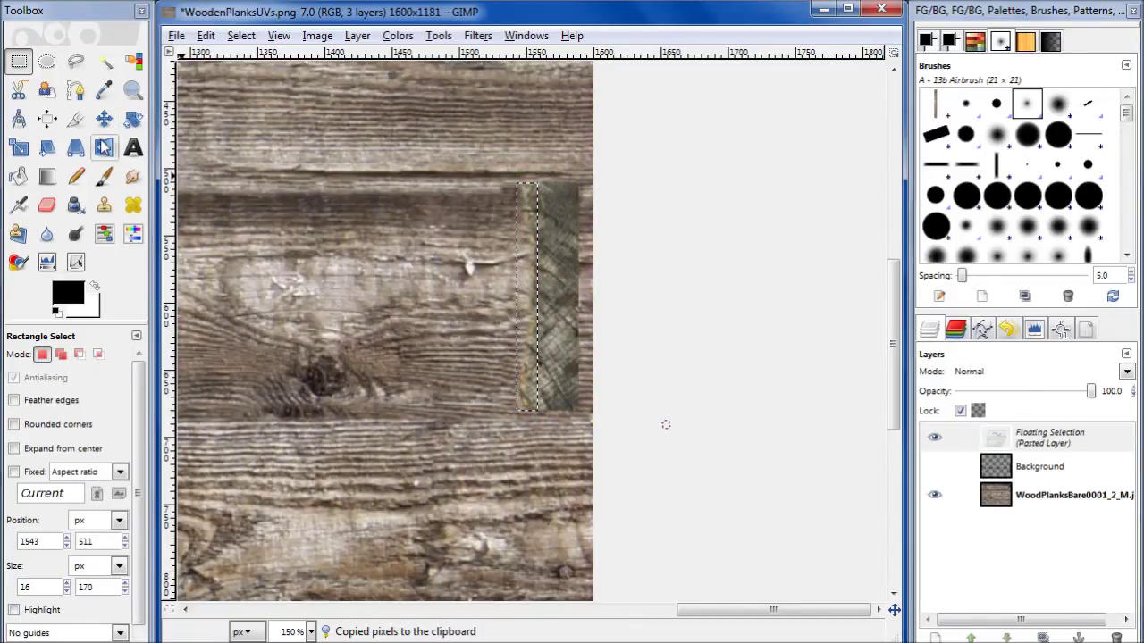
left_click(103, 148)
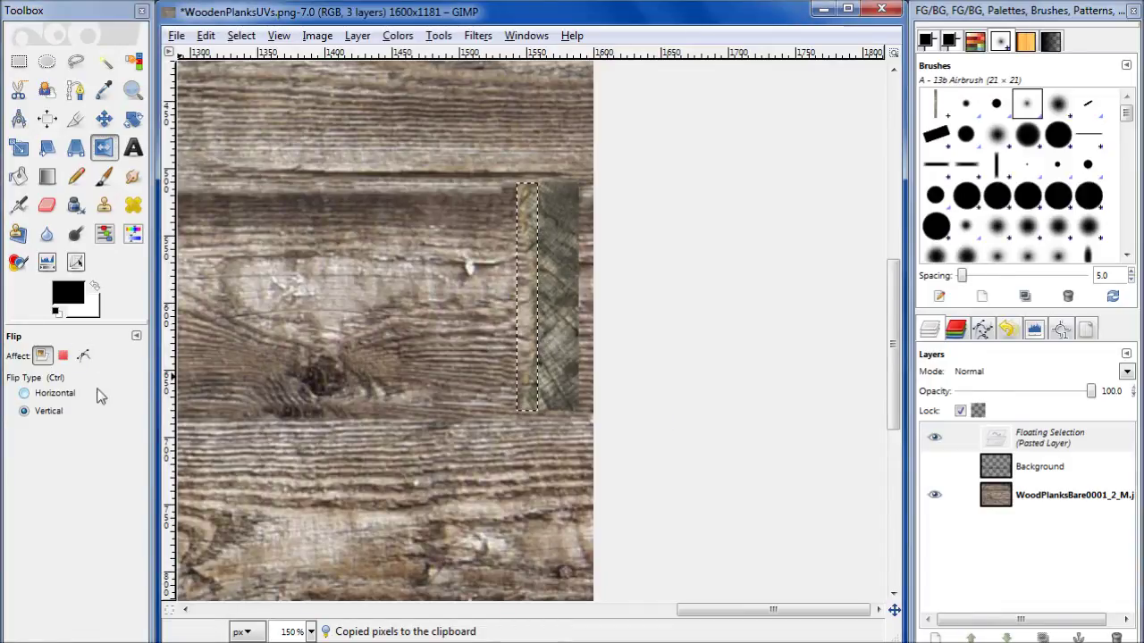
left_click(35, 395)
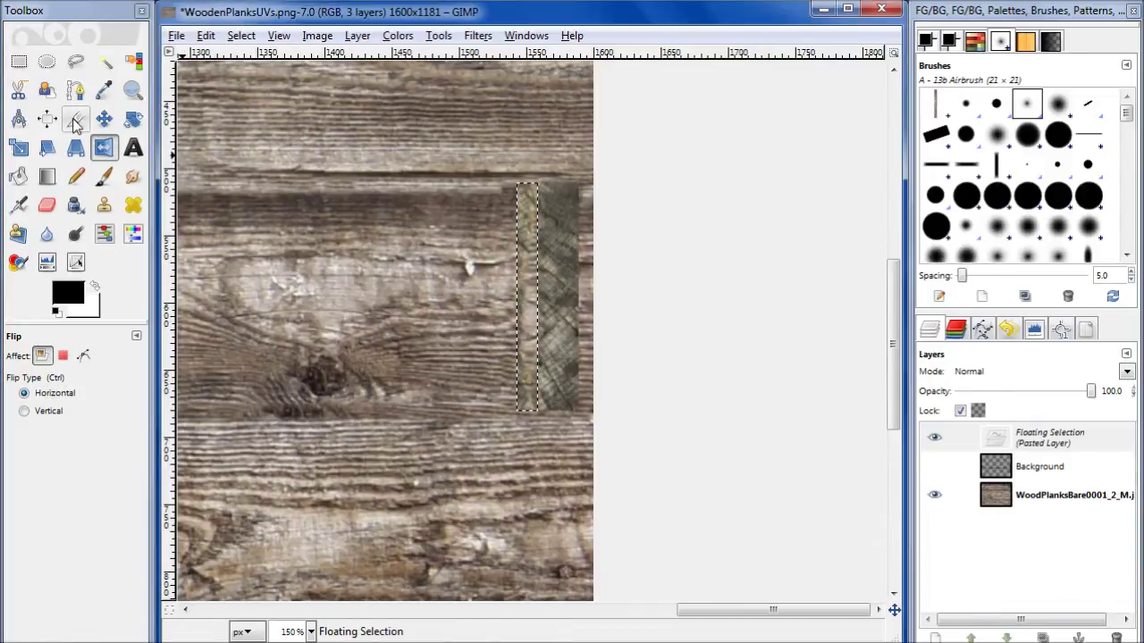
- Move the flipped strip to the outer edge of the right end grain and anchor it
left_click(104, 119)
left_click_drag(532, 311, 584, 304)
left_click(1080, 636)
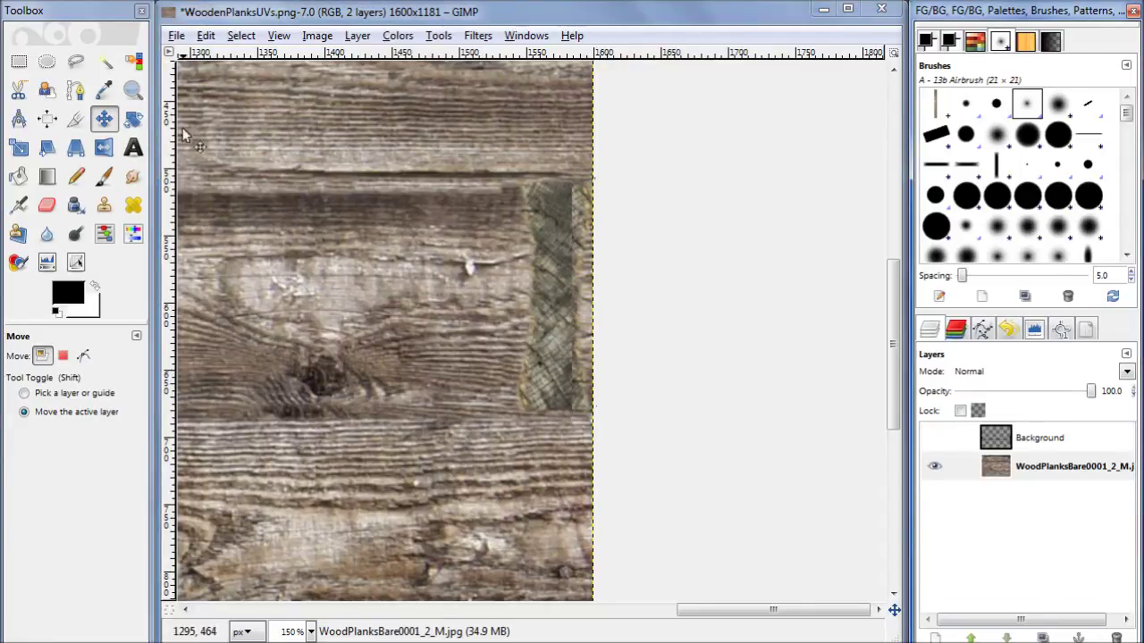
- Clone end grain over the pasted strip's seam on the right plank end with the brush scaled to 0.38
left_click(103, 205)
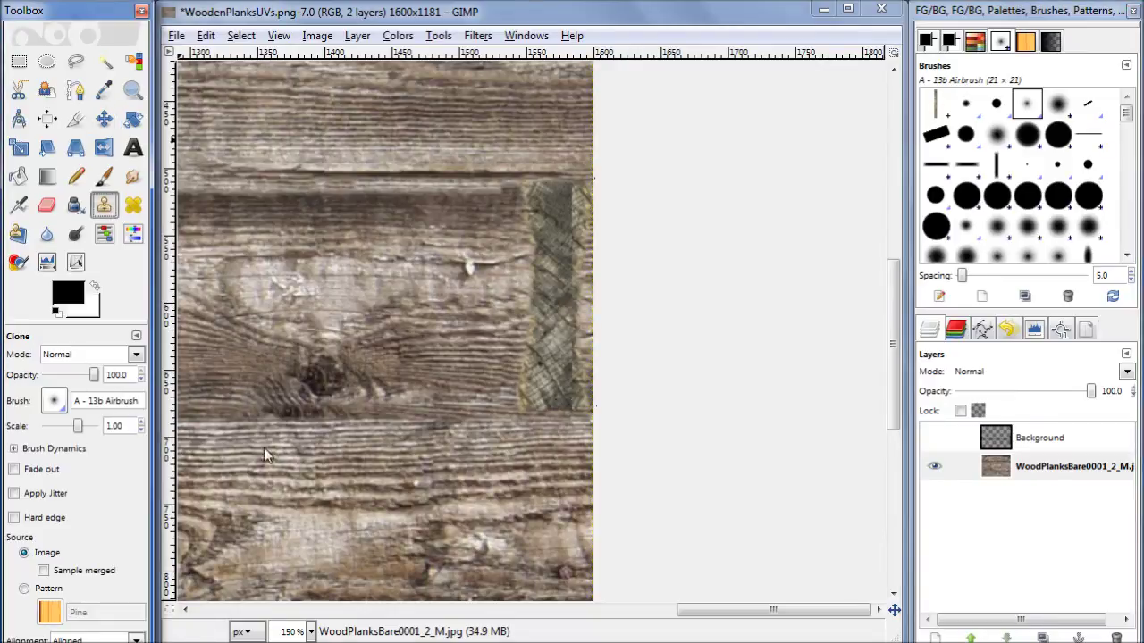
left_click_drag(78, 432, 70, 436)
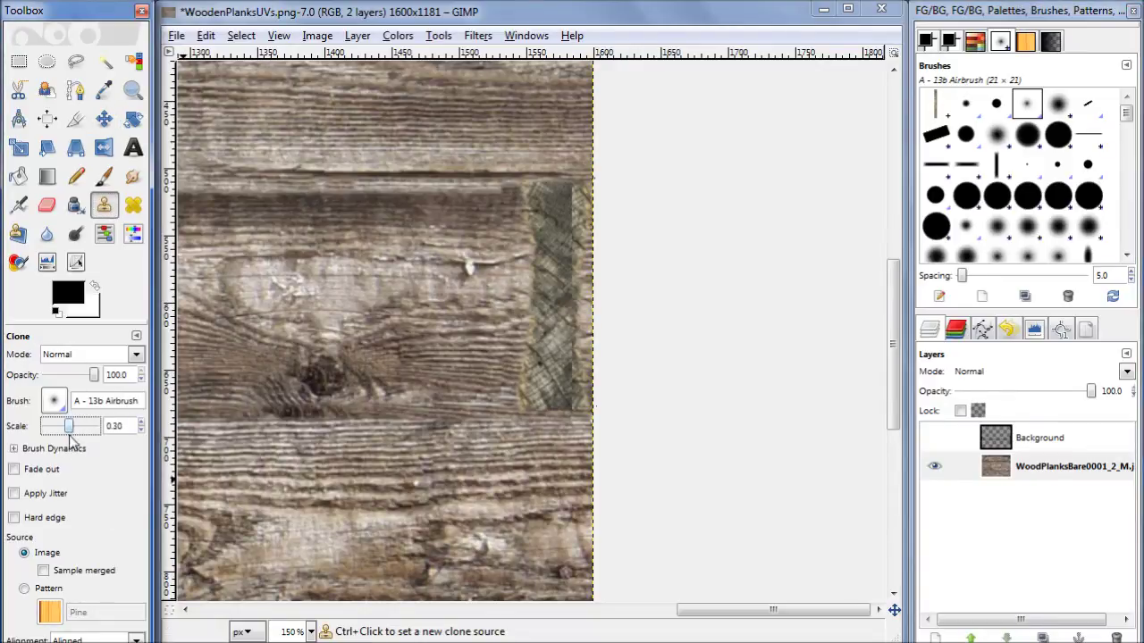
left_click(572, 190, "ctrl")
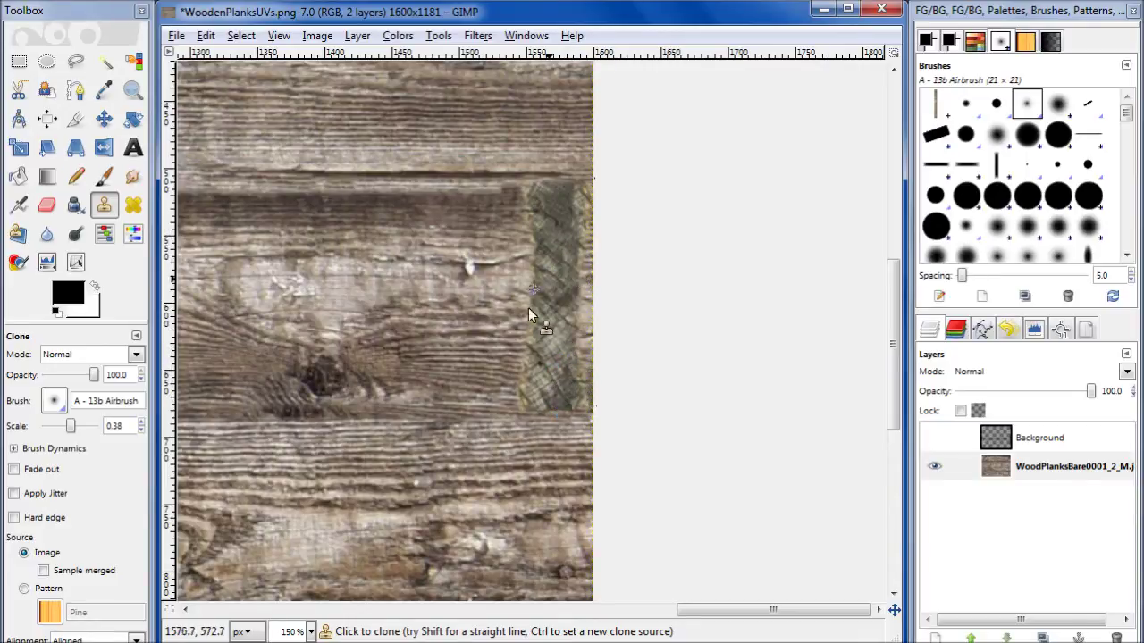
scroll(605, 350, "down", 1, "ctrl")
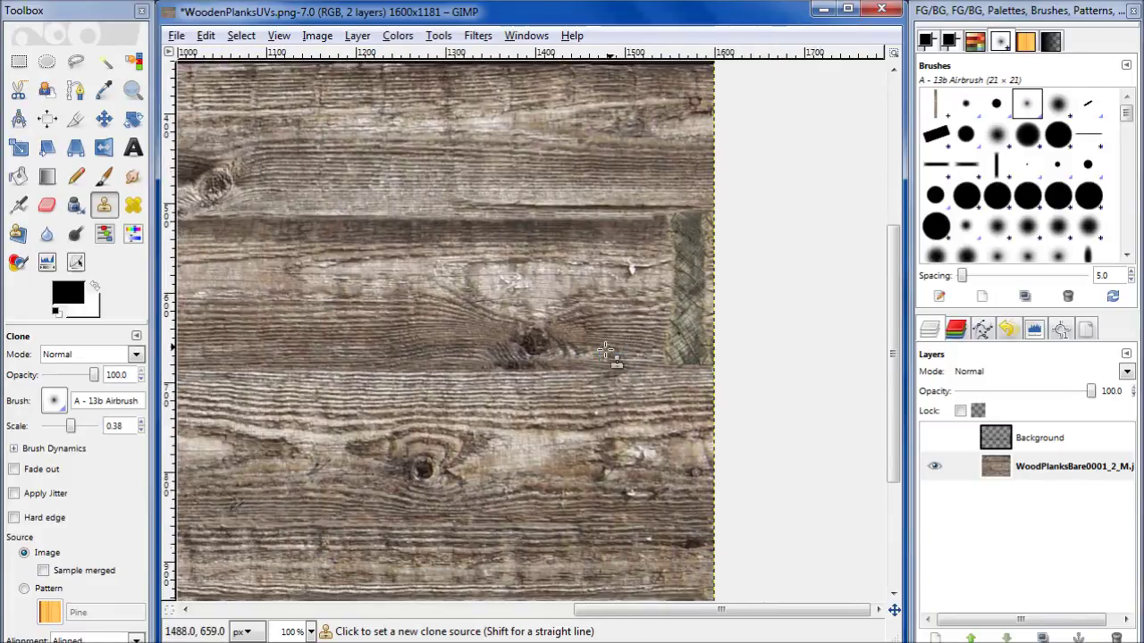
scroll(605, 350, "down", 3, "ctrl")
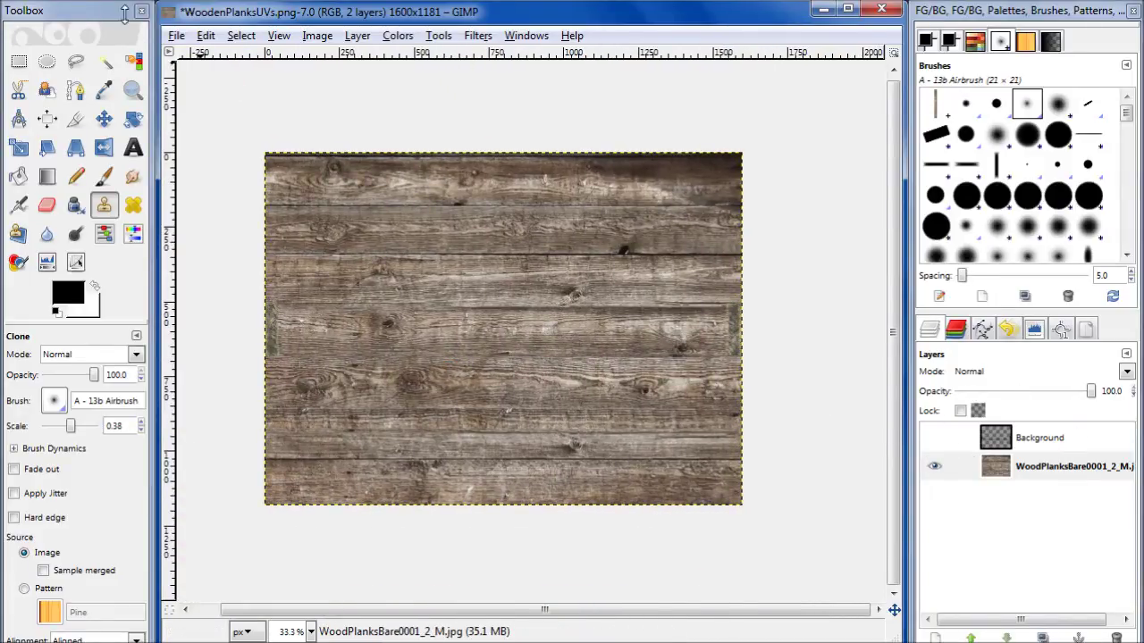
- Save the layered texture as WoodenPlanks.xcf in the textures folder, replacing the existing file
left_click(176, 34)
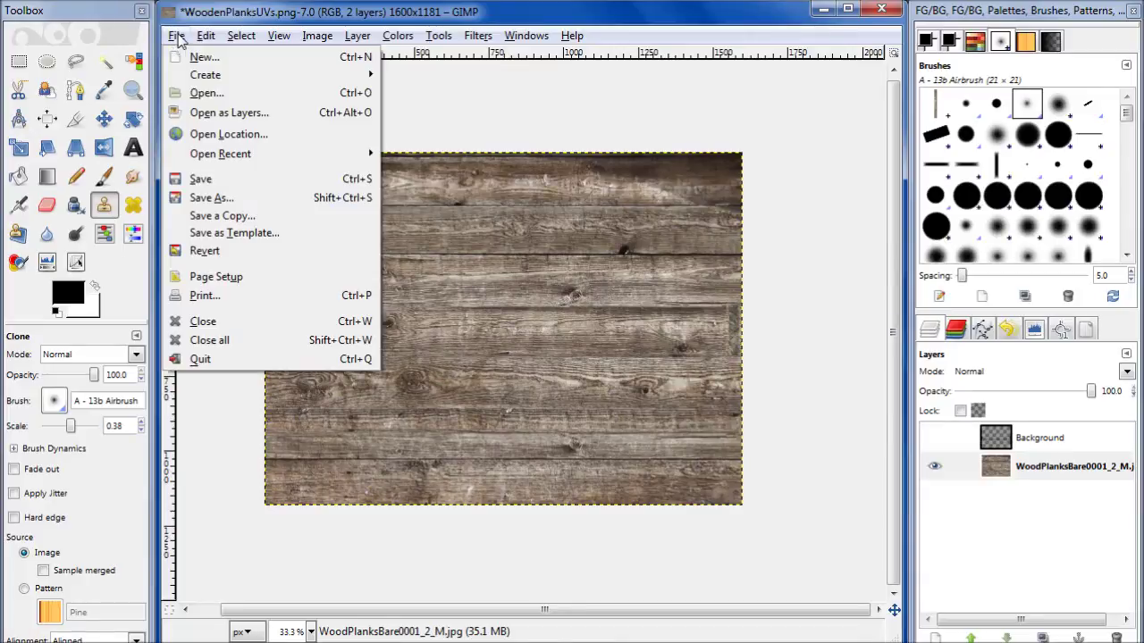
left_click(228, 198)
left_click(402, 250)
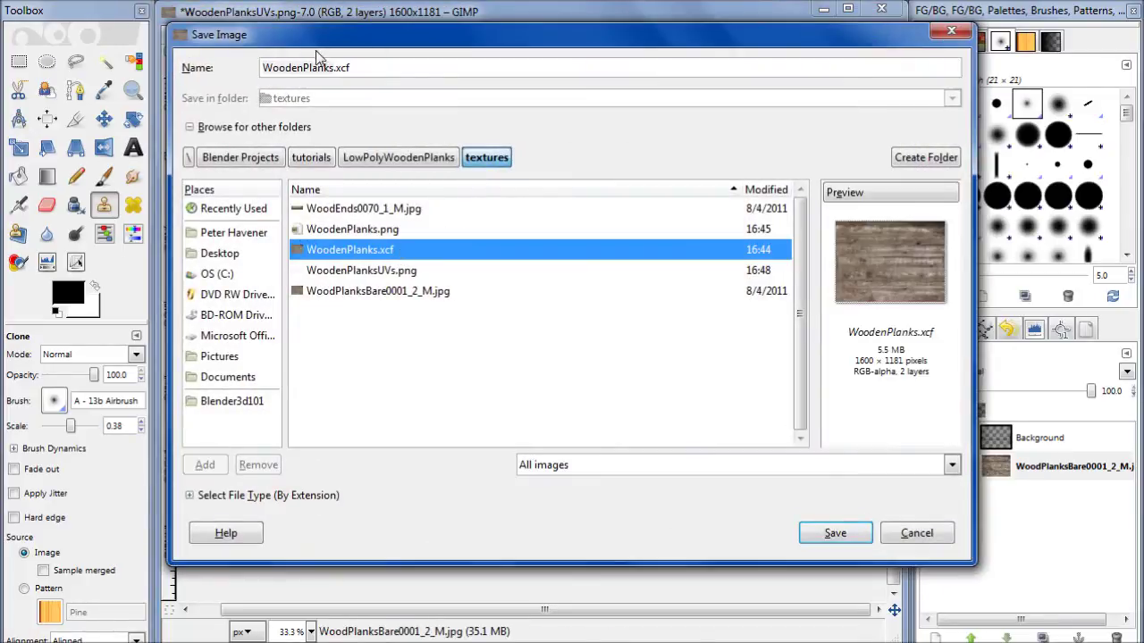
left_click(835, 534)
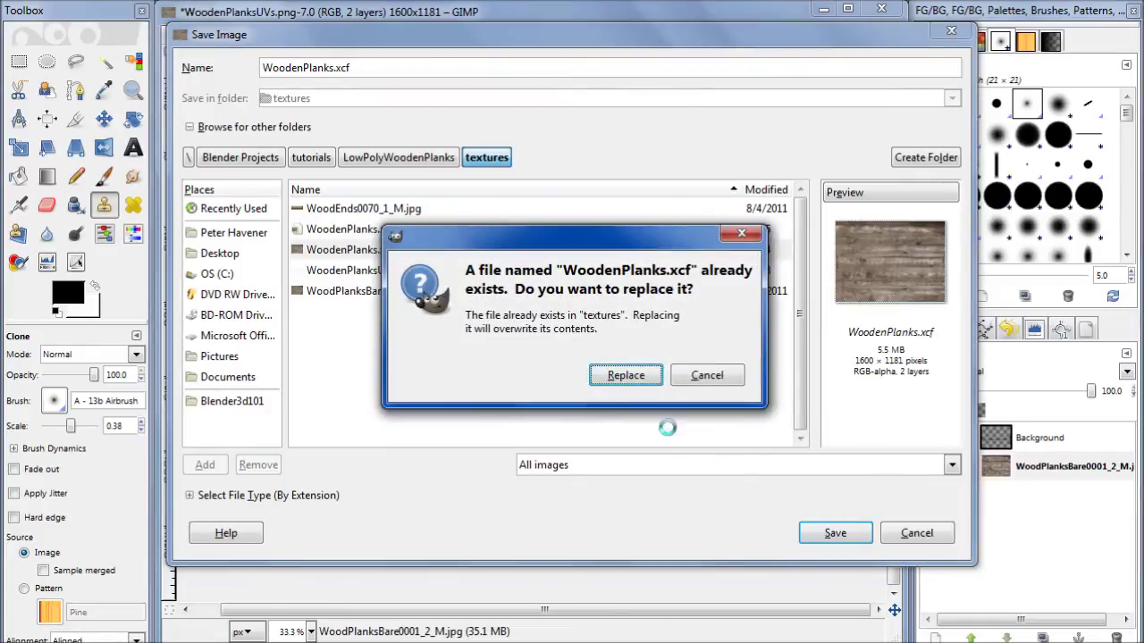
left_click(636, 378)
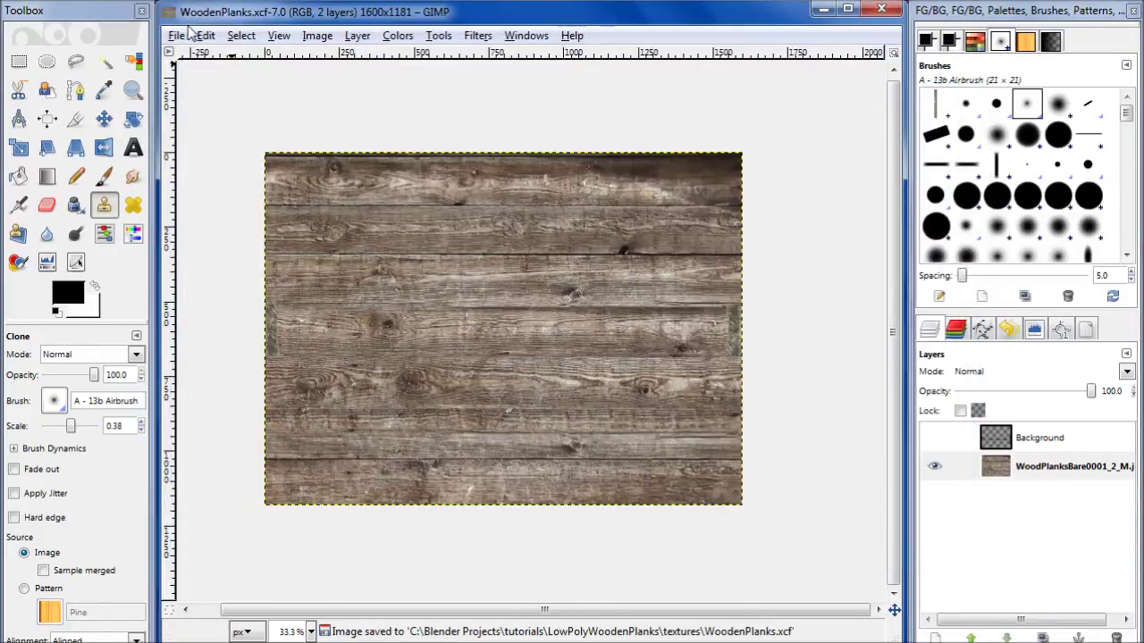
- Save a copy over WoodenPlanks.png in the textures folder, merging visible layers and using compression level 0
left_click(176, 36)
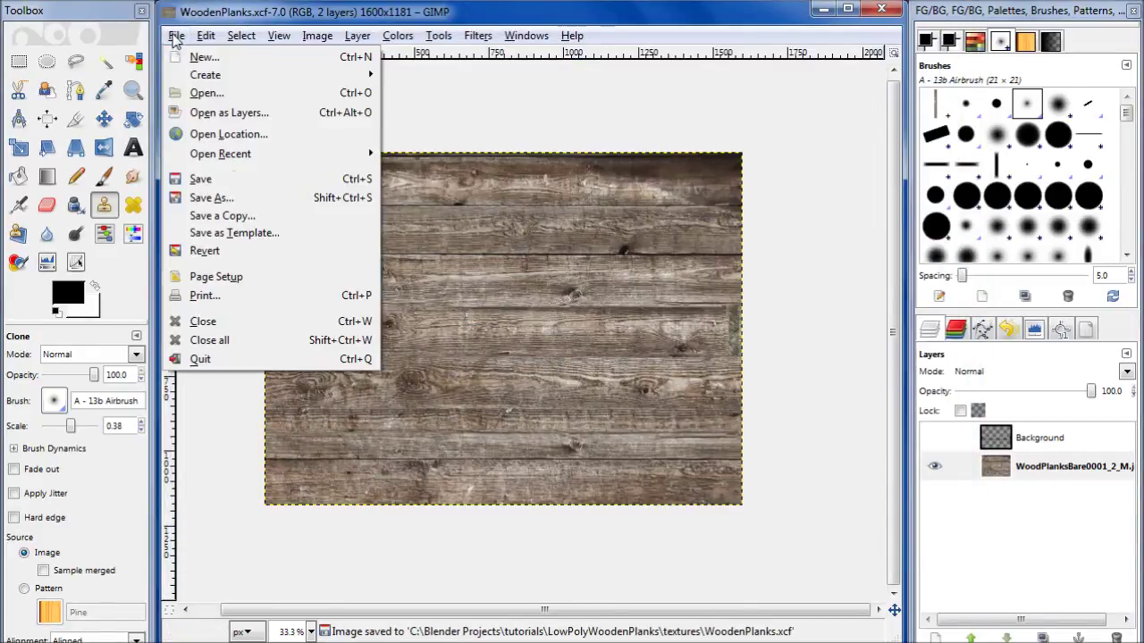
left_click(223, 216)
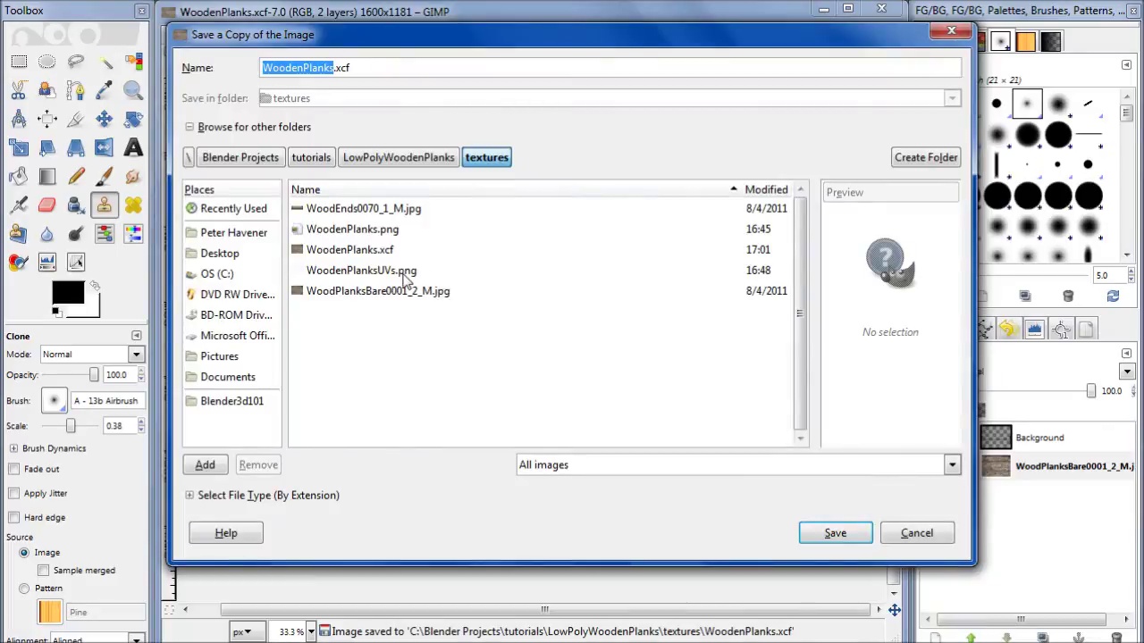
left_click(382, 229)
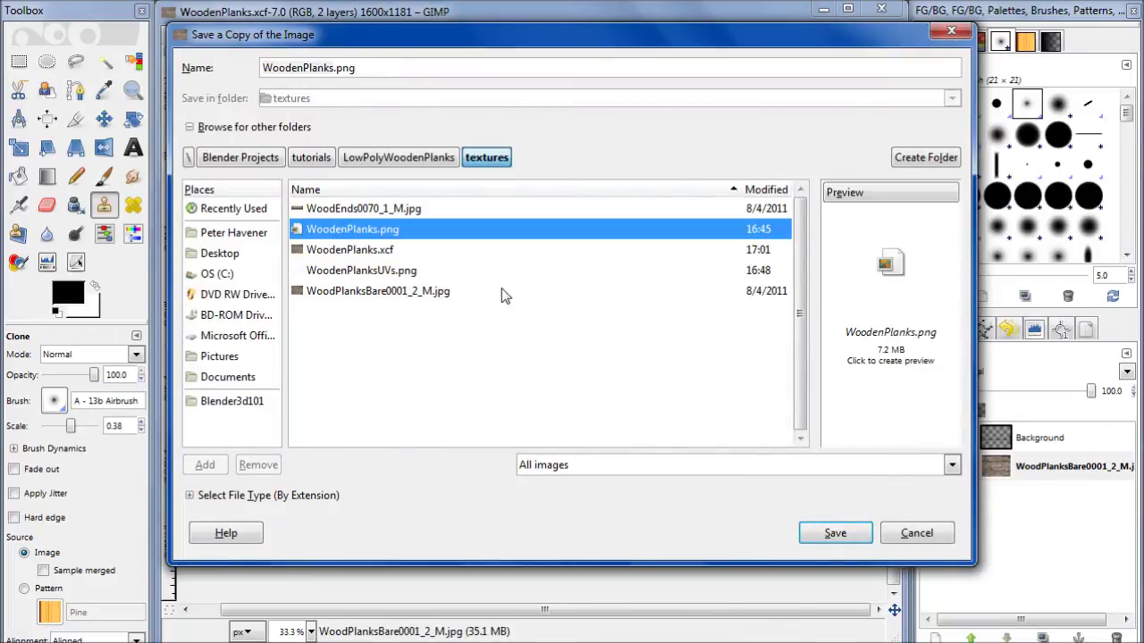
left_click(836, 533)
left_click(640, 379)
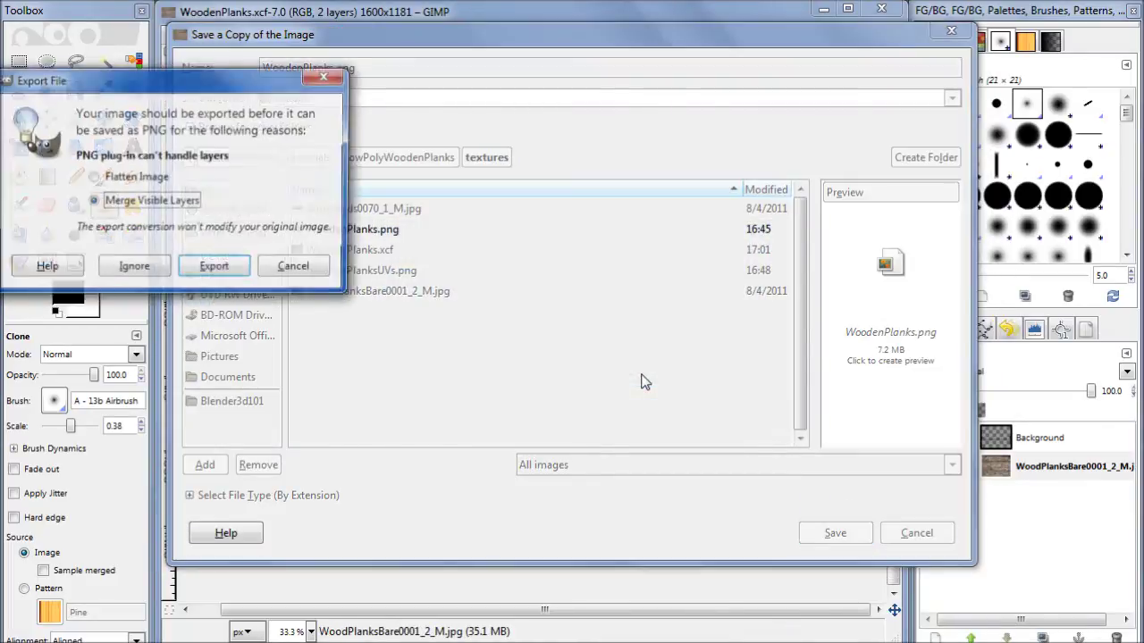
left_click(223, 266)
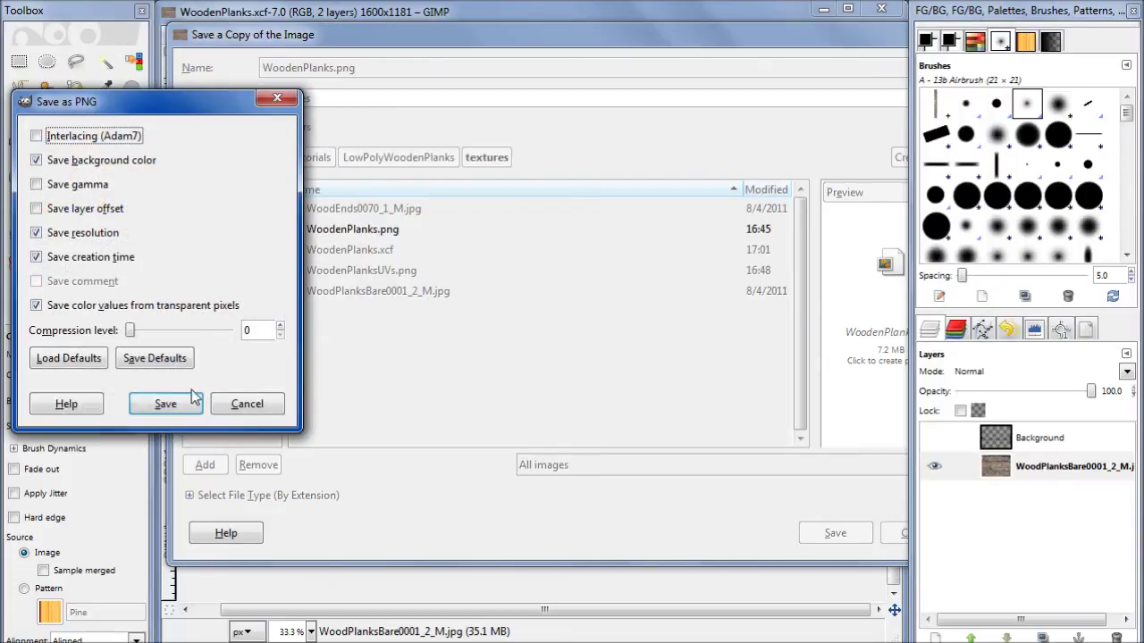
left_click(165, 404)
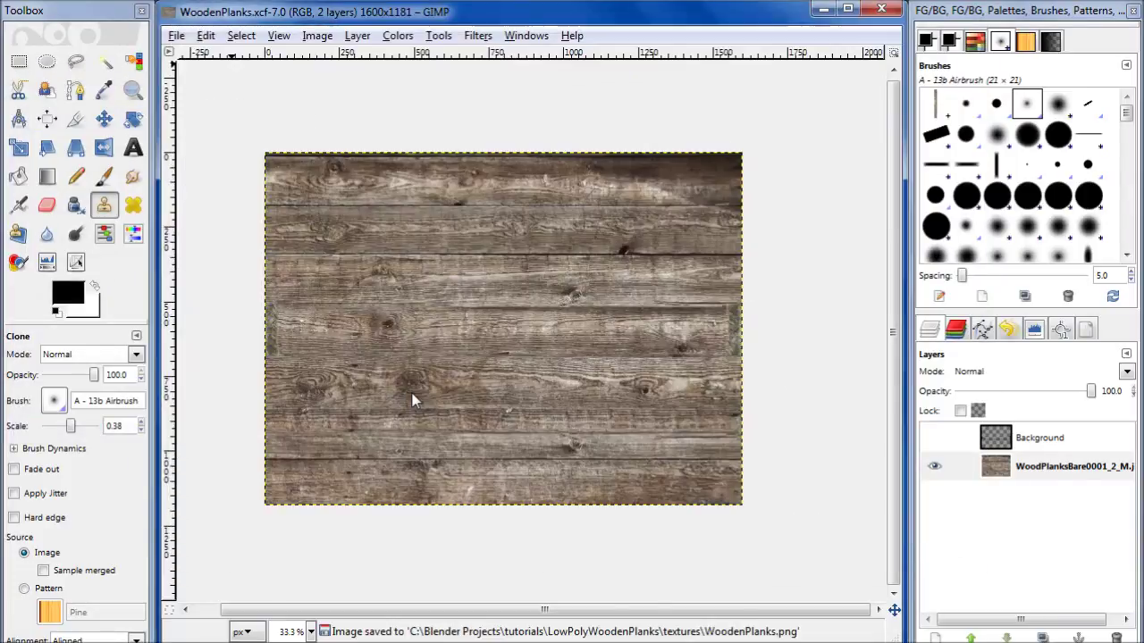